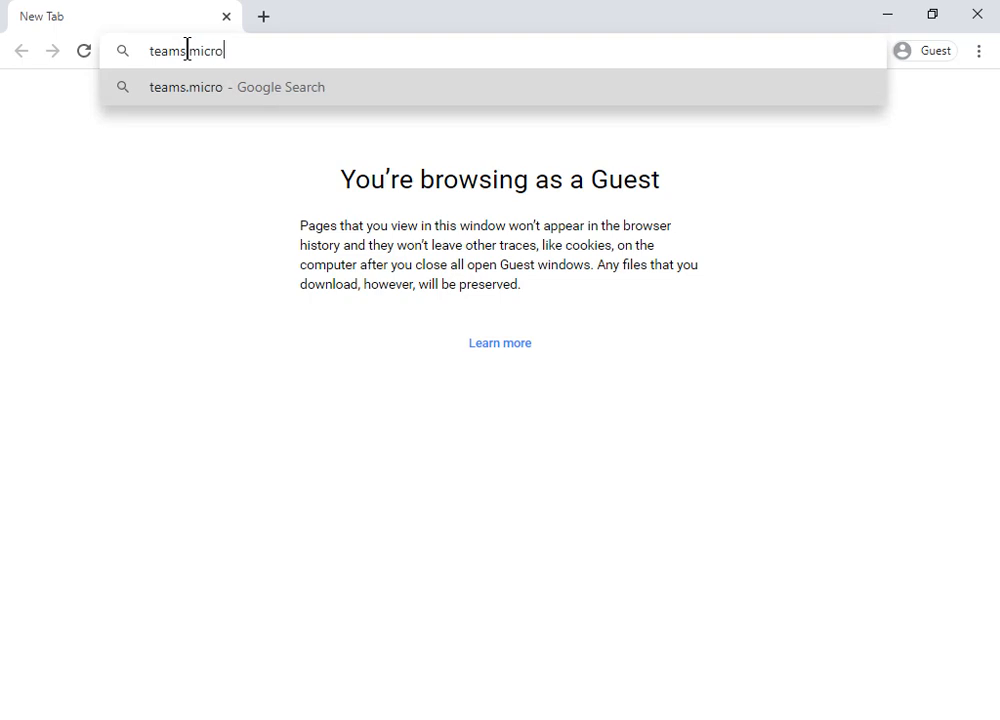
- Go to teams.microsoft.com and submit the account e-mail address on the Microsoft sign-in page
type("t.com")
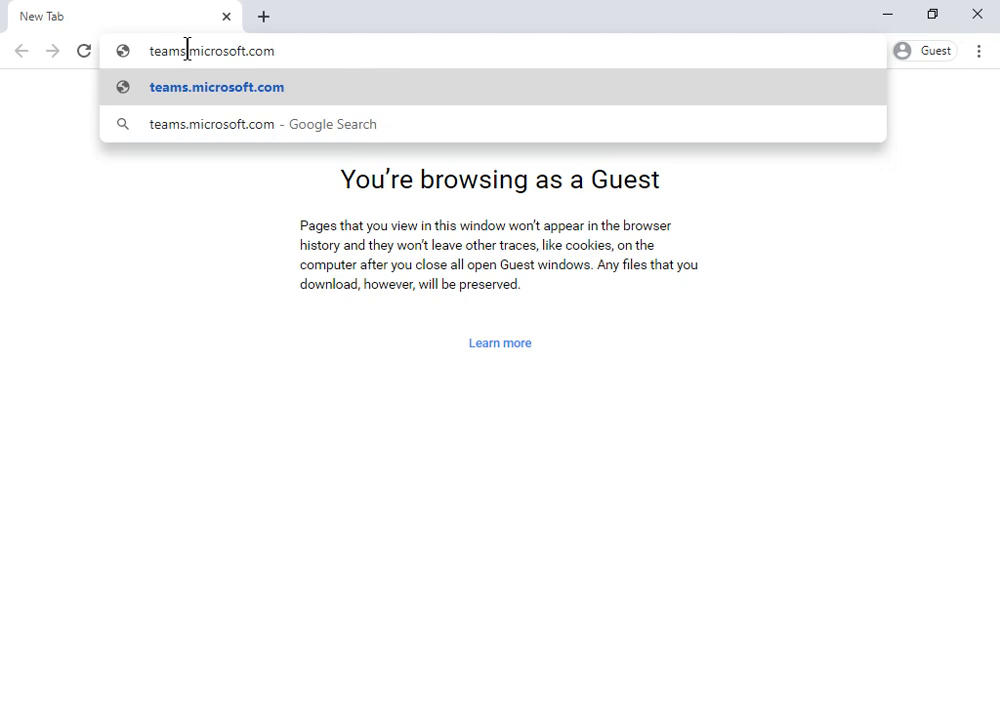
key("Return")
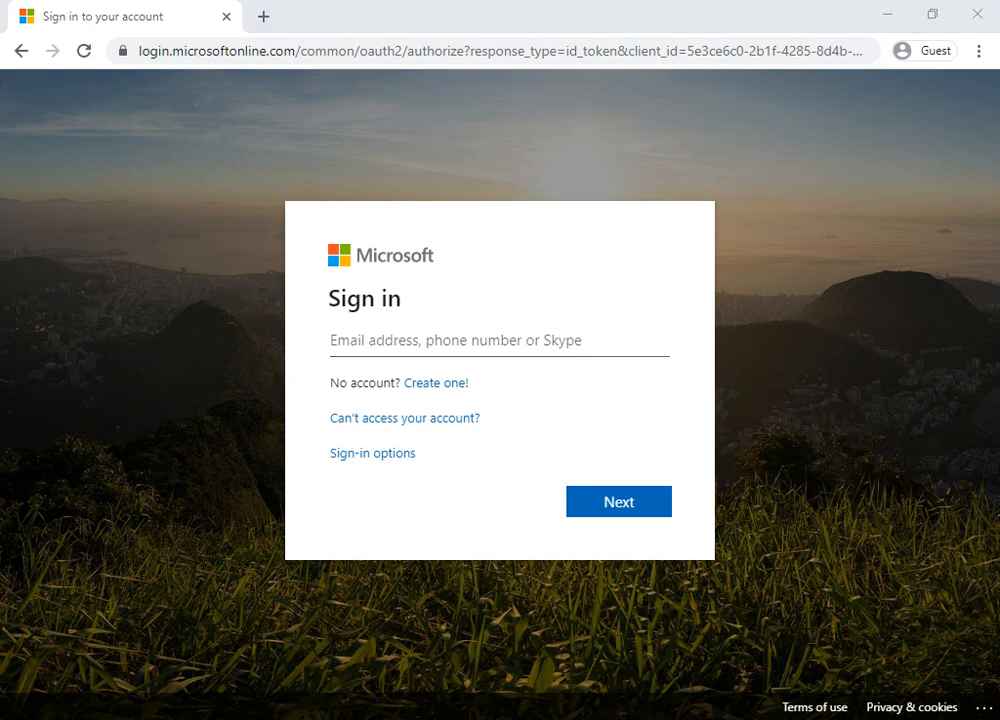
left_click(359, 339)
key("ctrl+v")
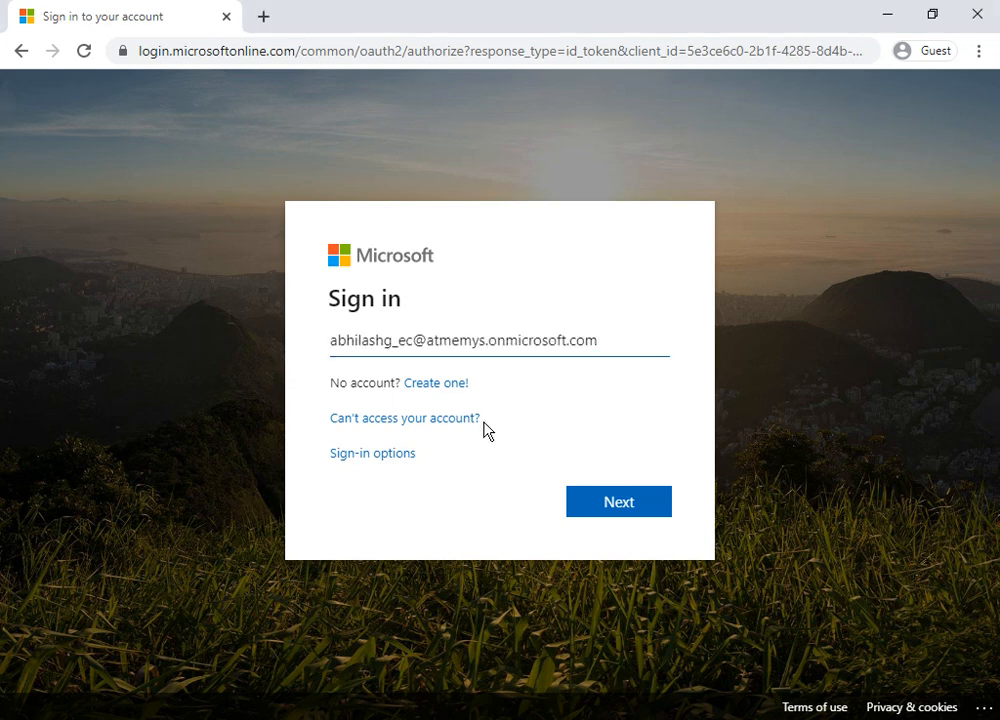
left_click(607, 505)
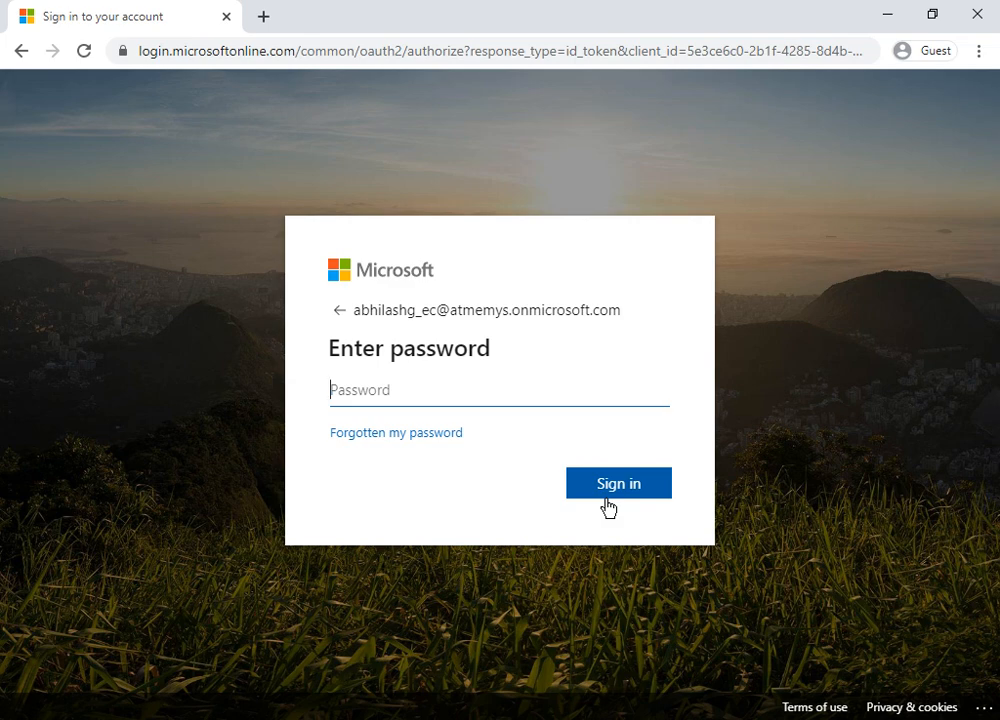
- Enter the account password and sign in
type("•••••••••••")
left_click(607, 486)
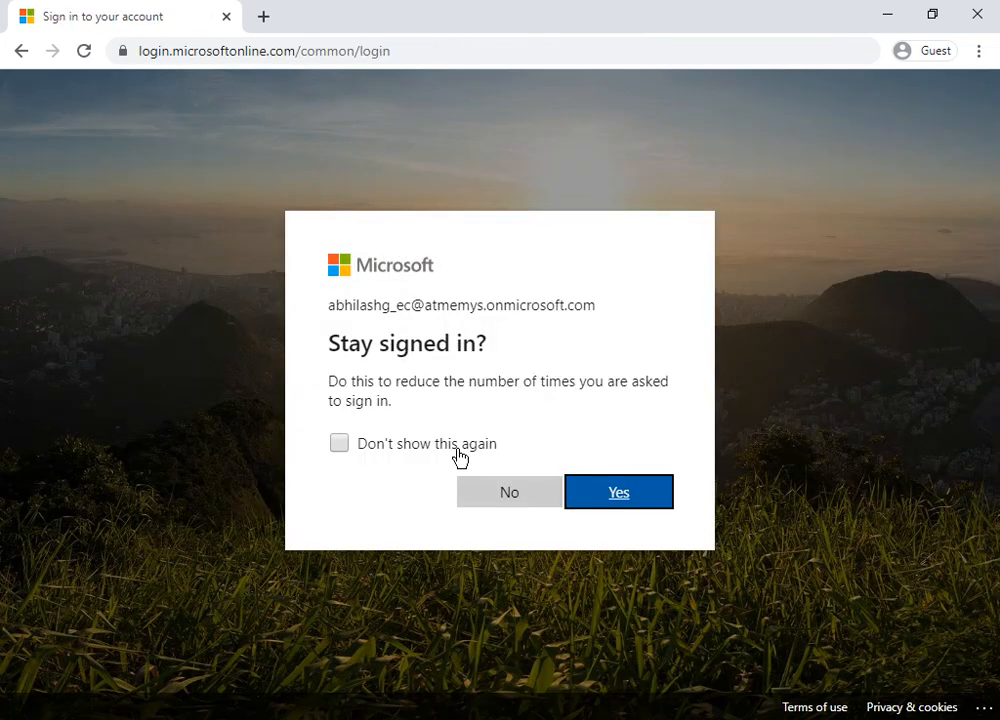
- Choose to stay signed in on the sign-in prompt
left_click(460, 457)
mouse_move(441, 452)
left_mouse_down()
mouse_move(569, 487)
mouse_move(444, 455)
left_mouse_up()
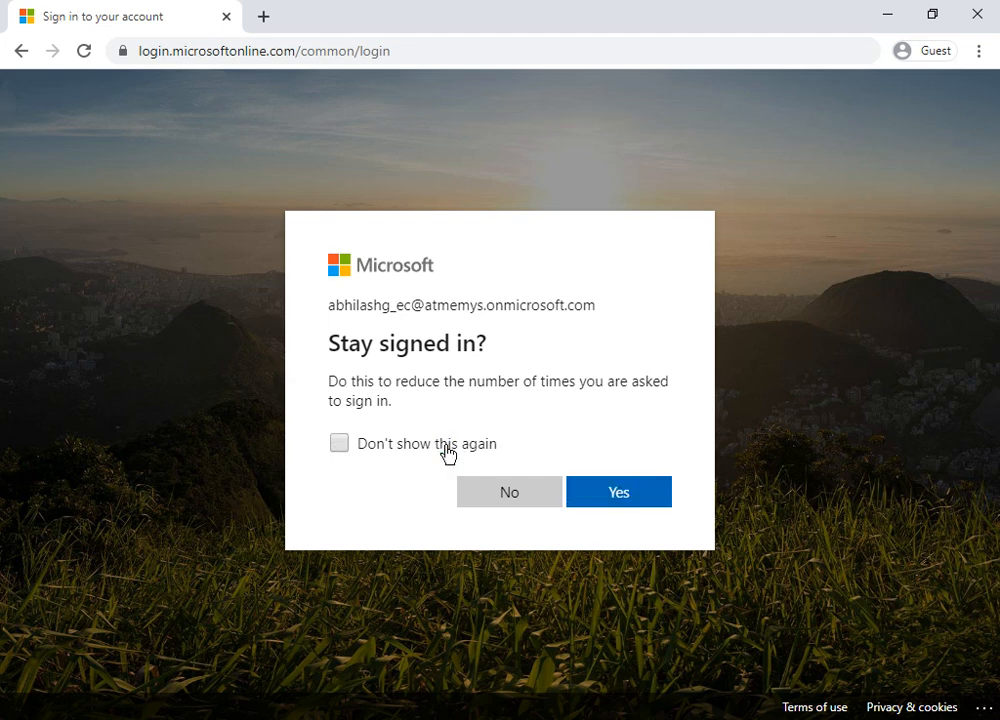
left_click(652, 496)
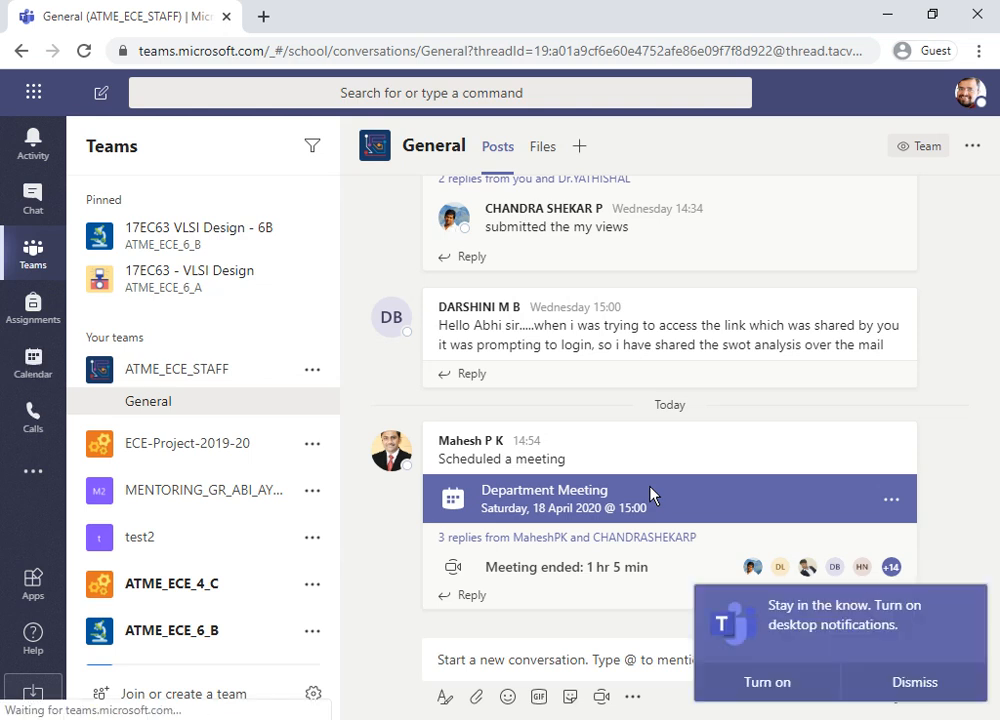
- Dismiss the desktop notifications banner and switch to the Teams desktop app's Activity view
left_click(918, 675)
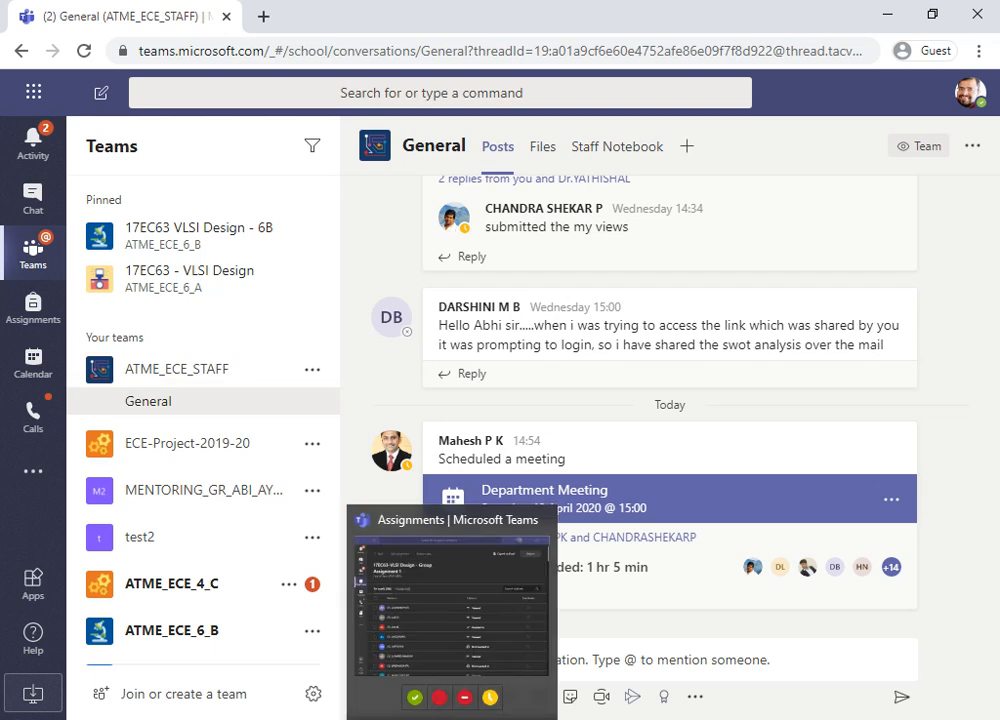
left_click(458, 645)
left_click(33, 80)
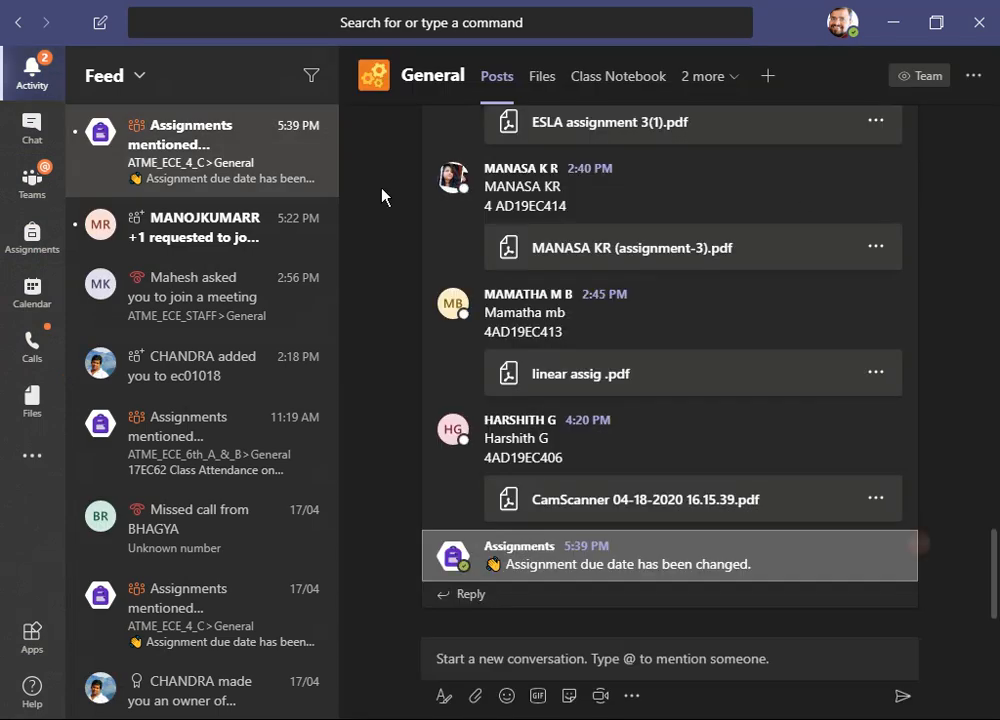
- Switch the teams layout to Grid in Settings and browse the team tiles
left_click(842, 38)
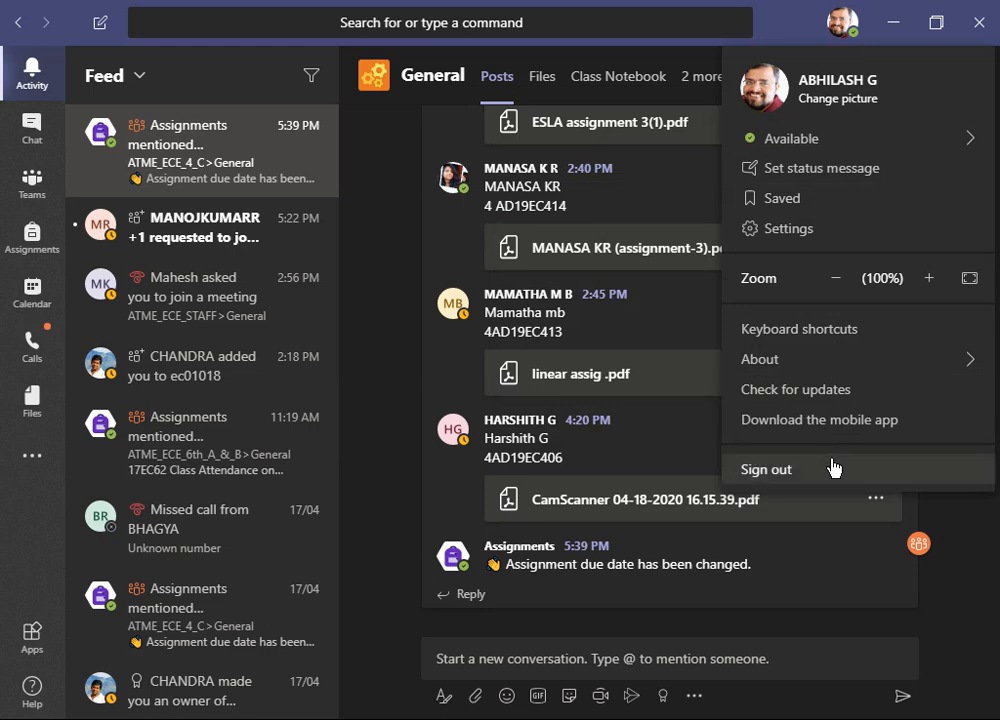
left_click(848, 229)
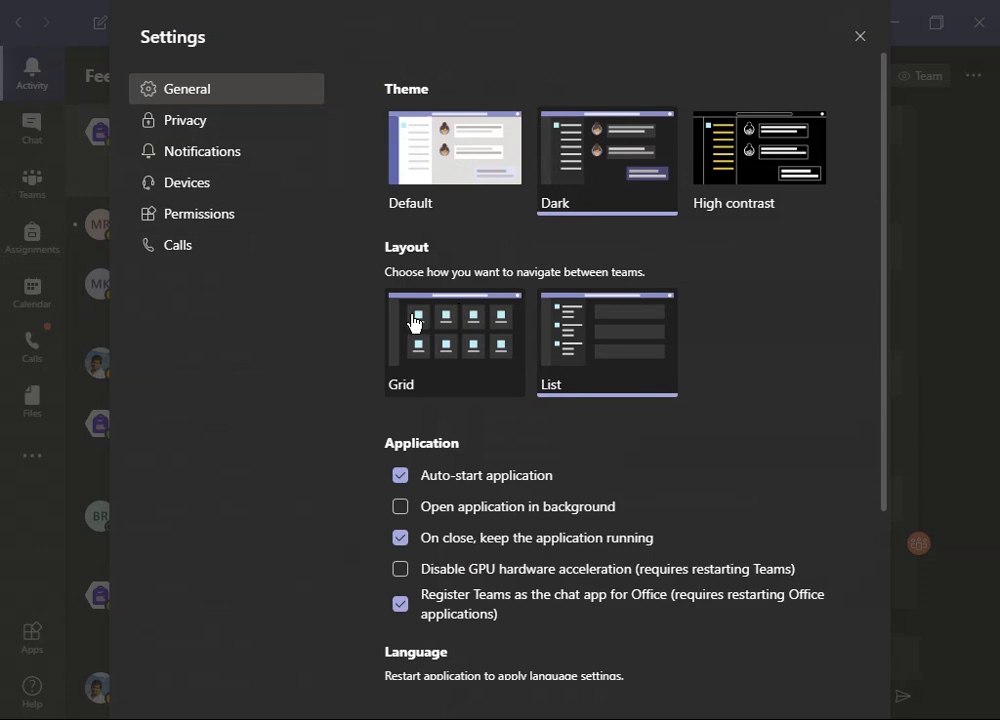
left_click(473, 333)
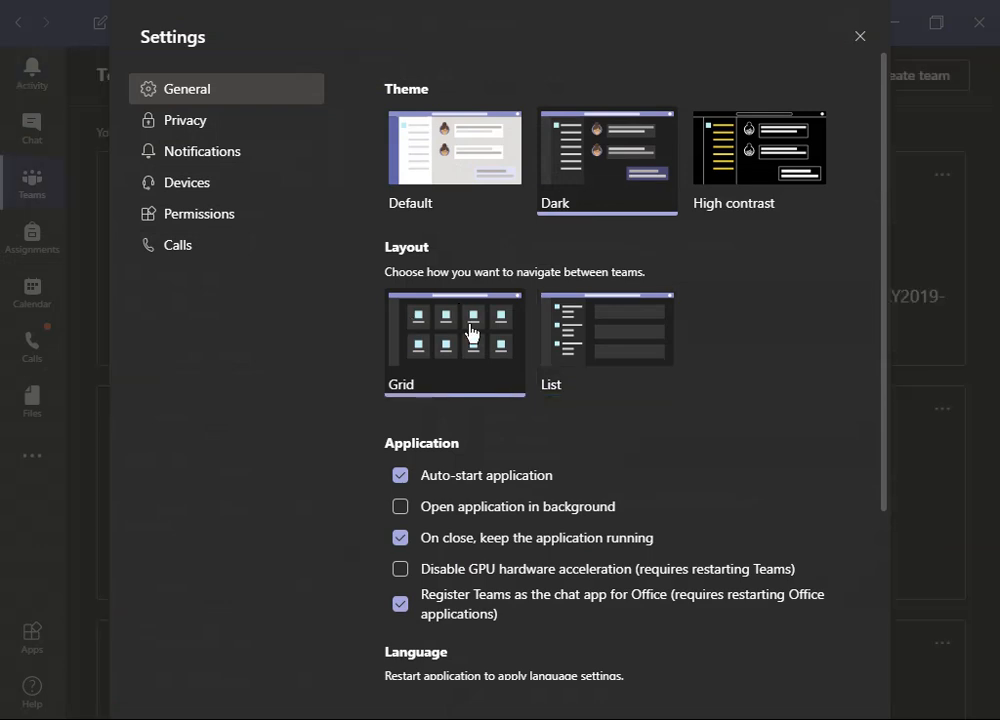
left_click(860, 37)
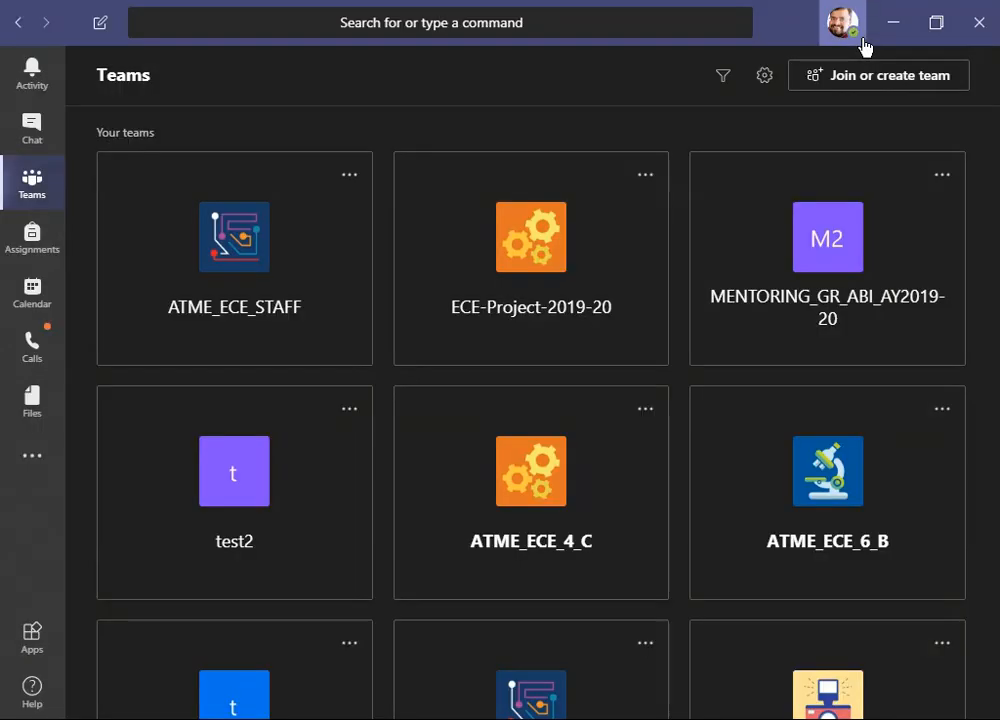
scroll(383, 446, "down", 4)
scroll(383, 446, "up", 4)
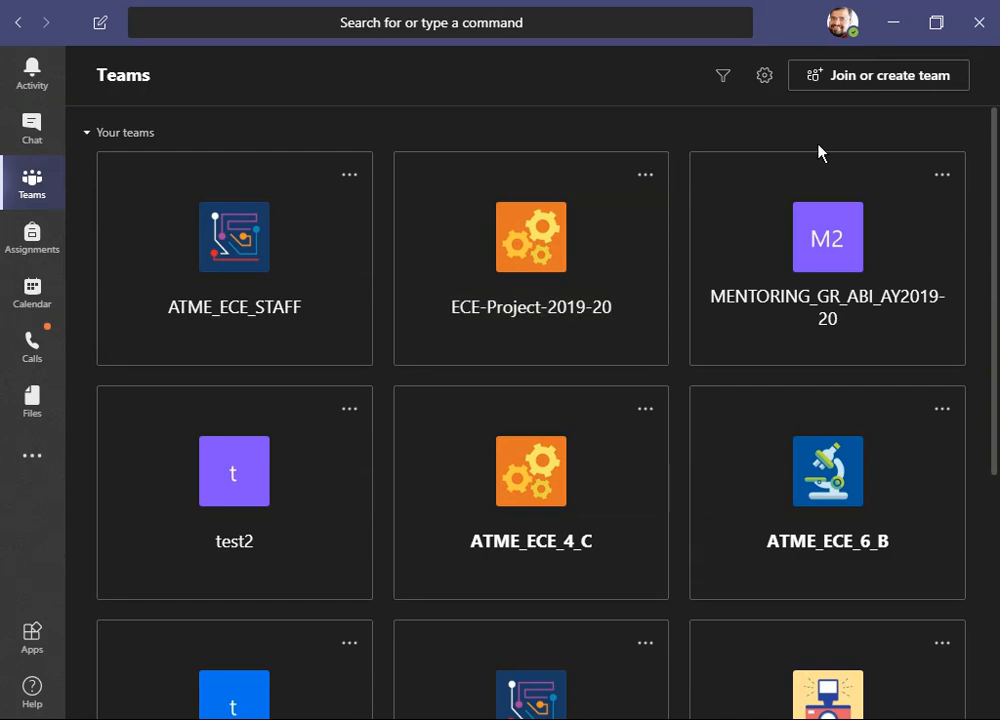
- Switch the teams layout back to List in Settings
left_click(857, 33)
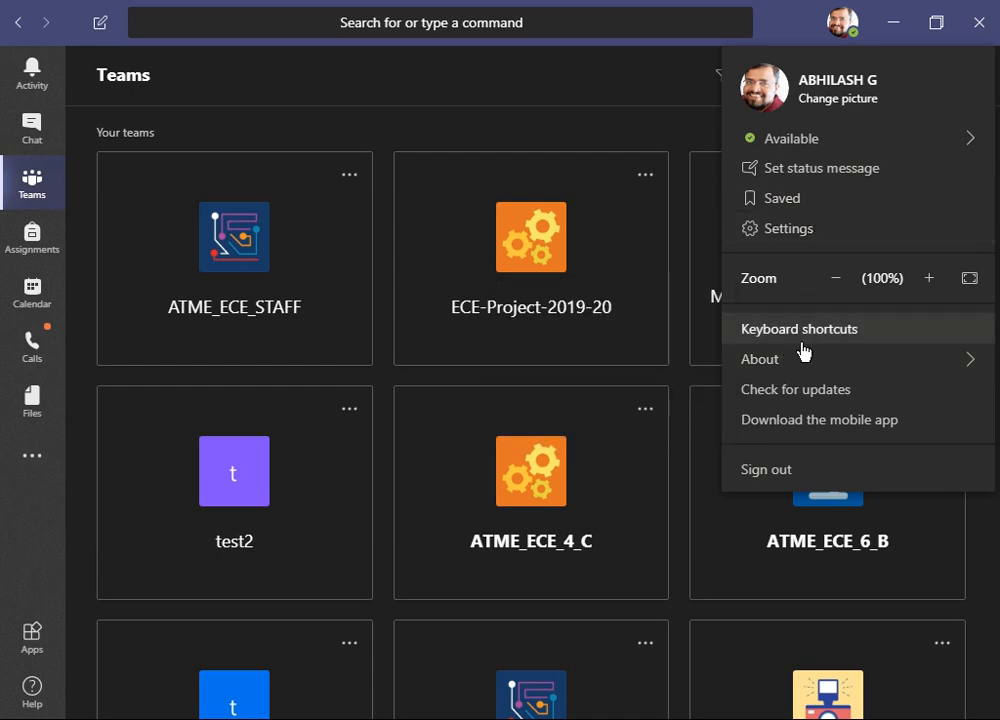
left_click(812, 232)
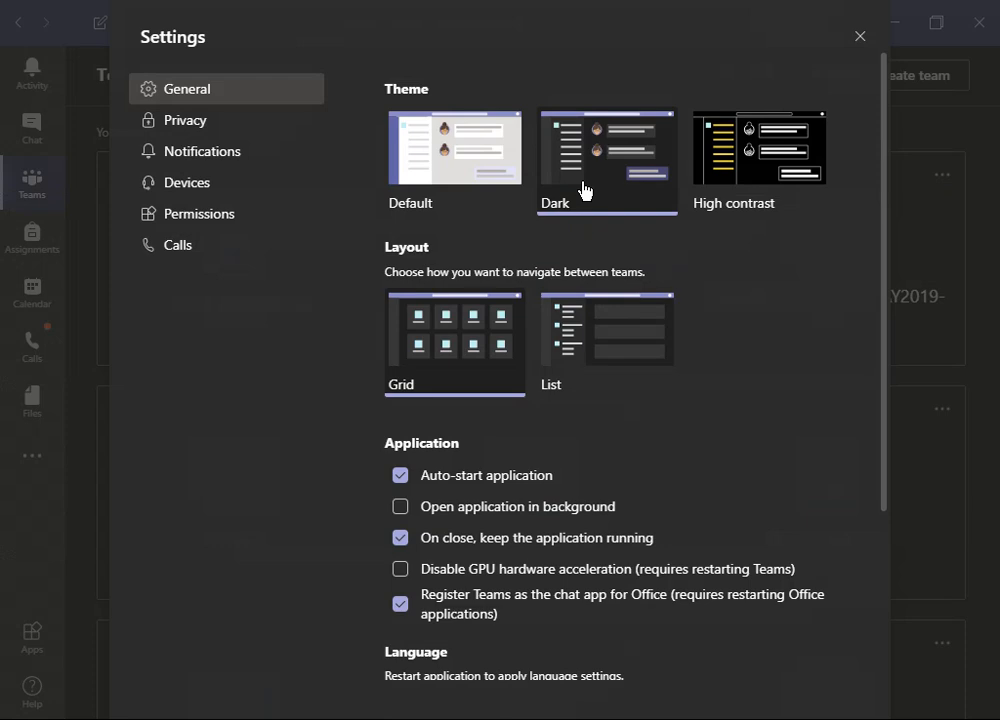
left_click(600, 358)
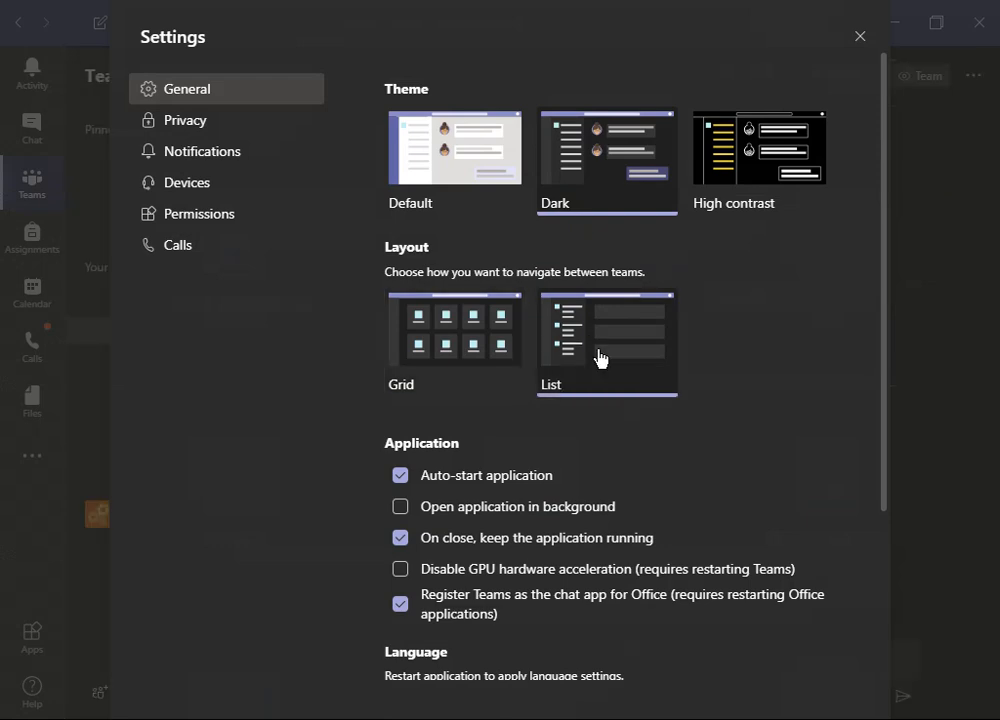
left_click(860, 37)
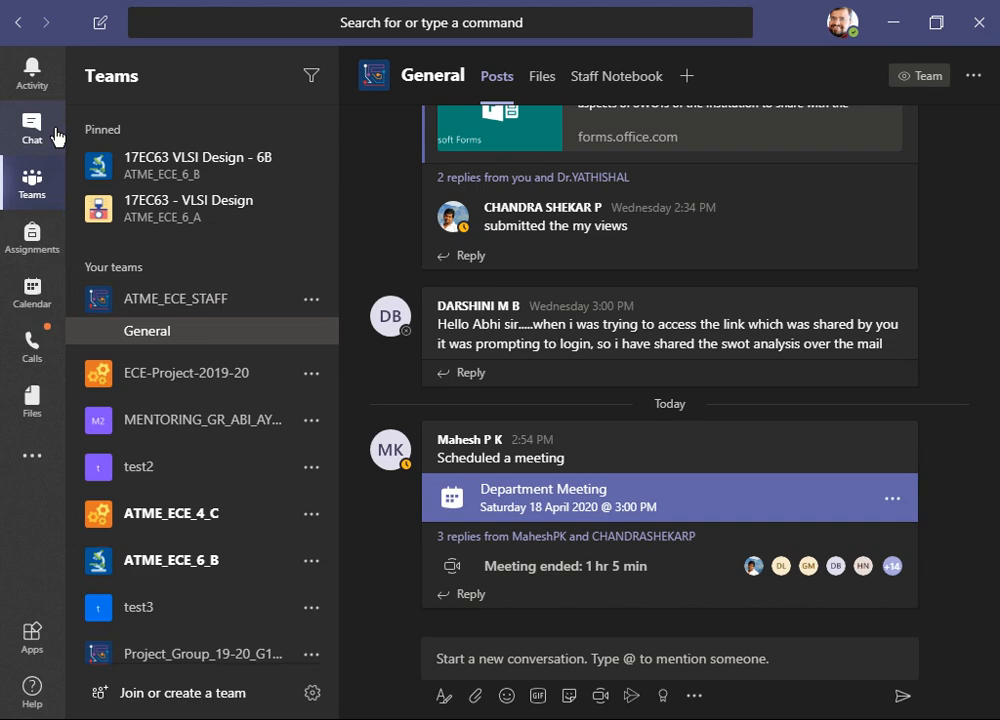
- Open the Activity feed and review its notifications
left_click(38, 76)
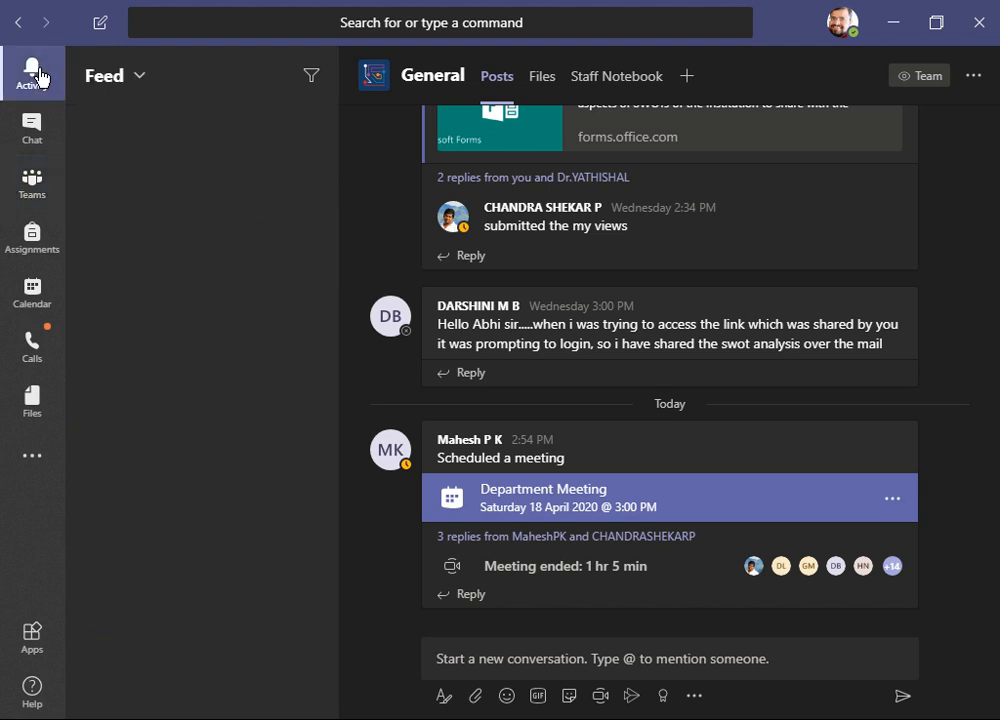
left_click(162, 195)
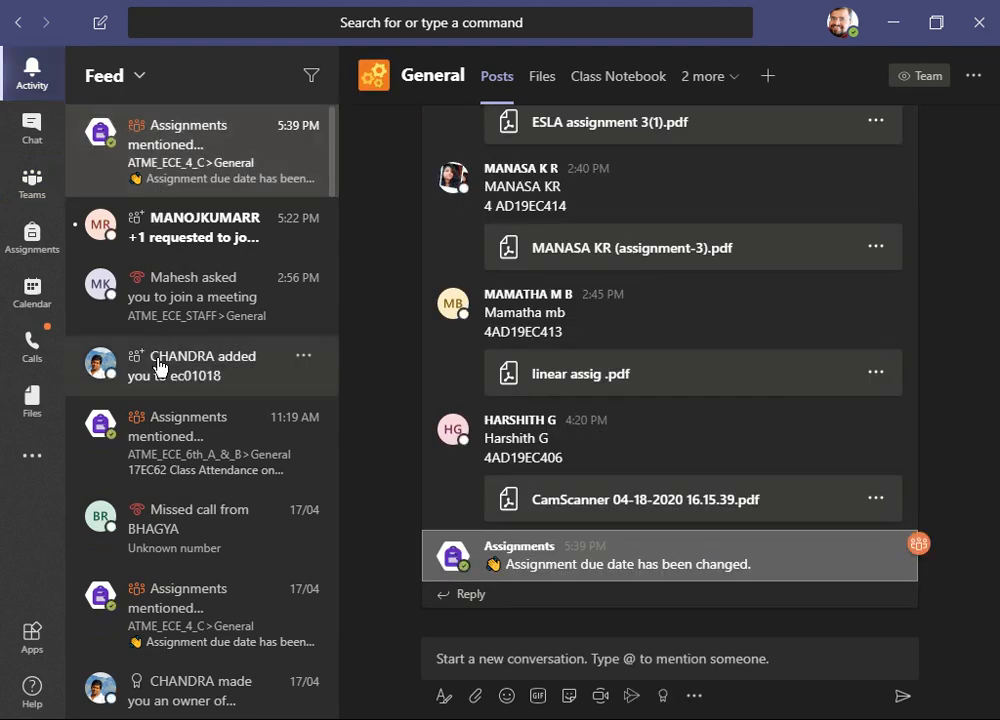
scroll(157, 366, "down", 3)
scroll(157, 366, "up", 3)
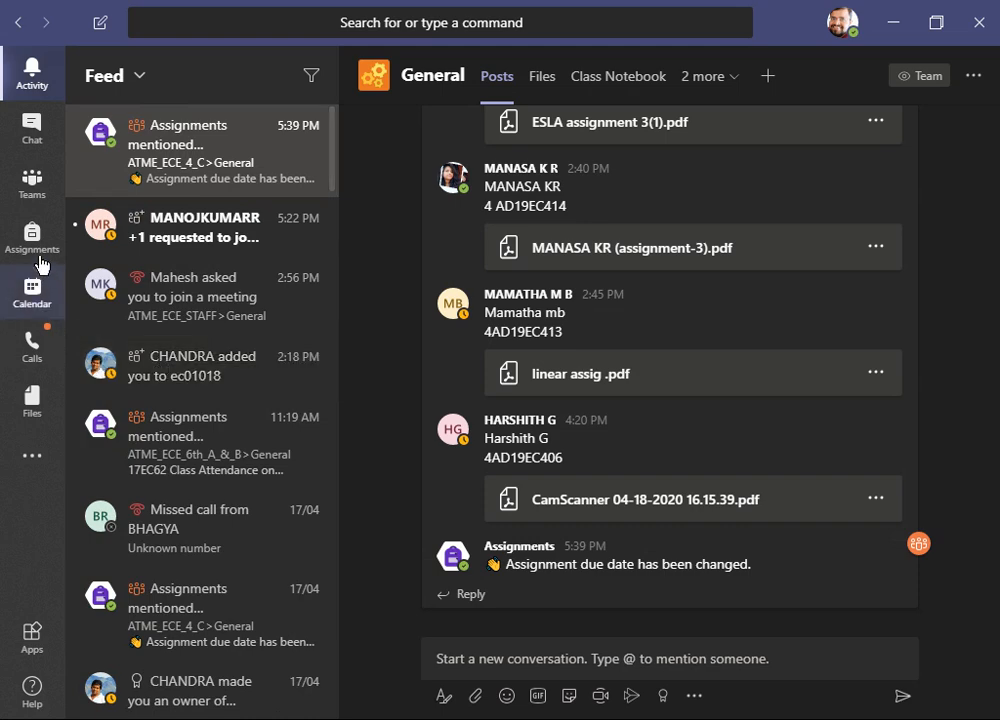
- Open Teams and expand then collapse the ATME_ECE_4_C team's channel list
left_click(34, 185)
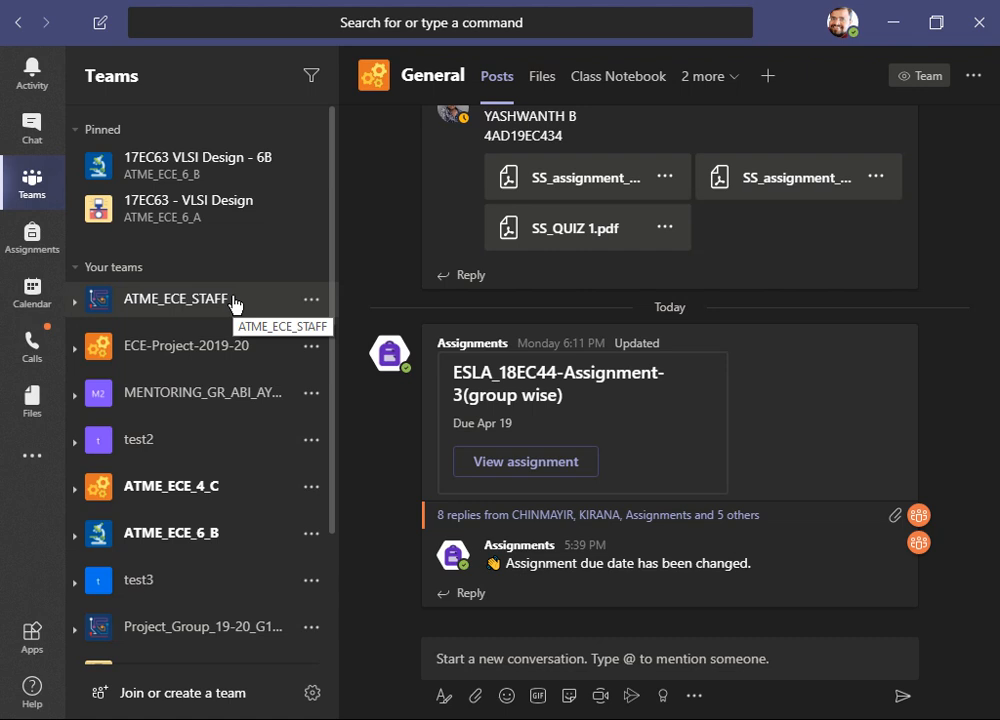
left_click(73, 494)
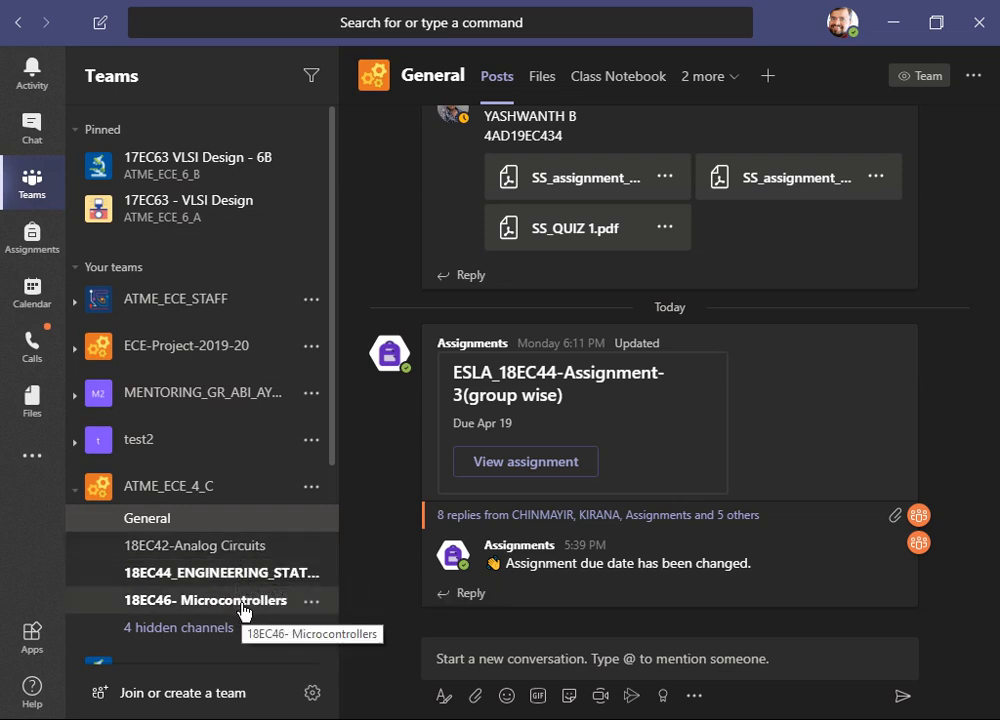
left_click(76, 492)
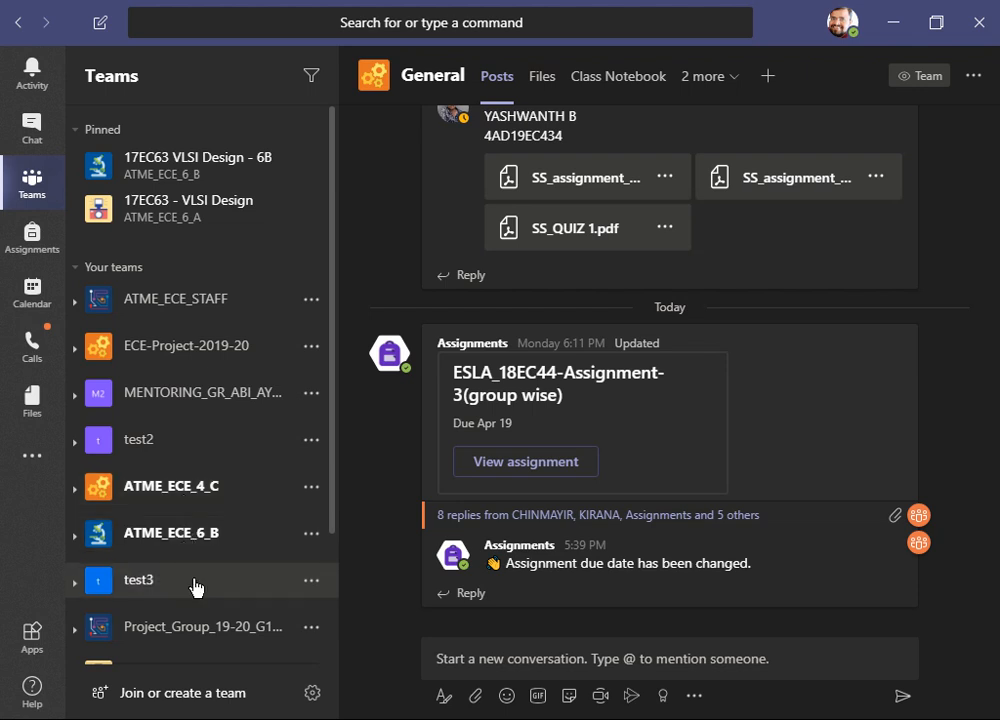
- Start creating a new team and choose the Class team type
left_click(182, 694)
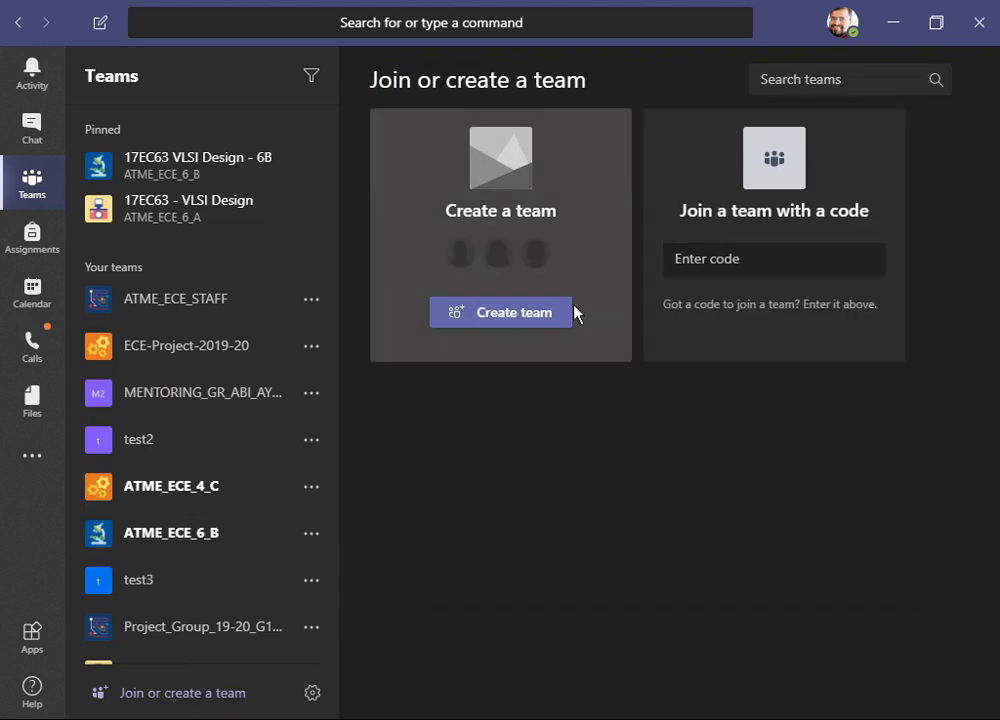
left_click(514, 318)
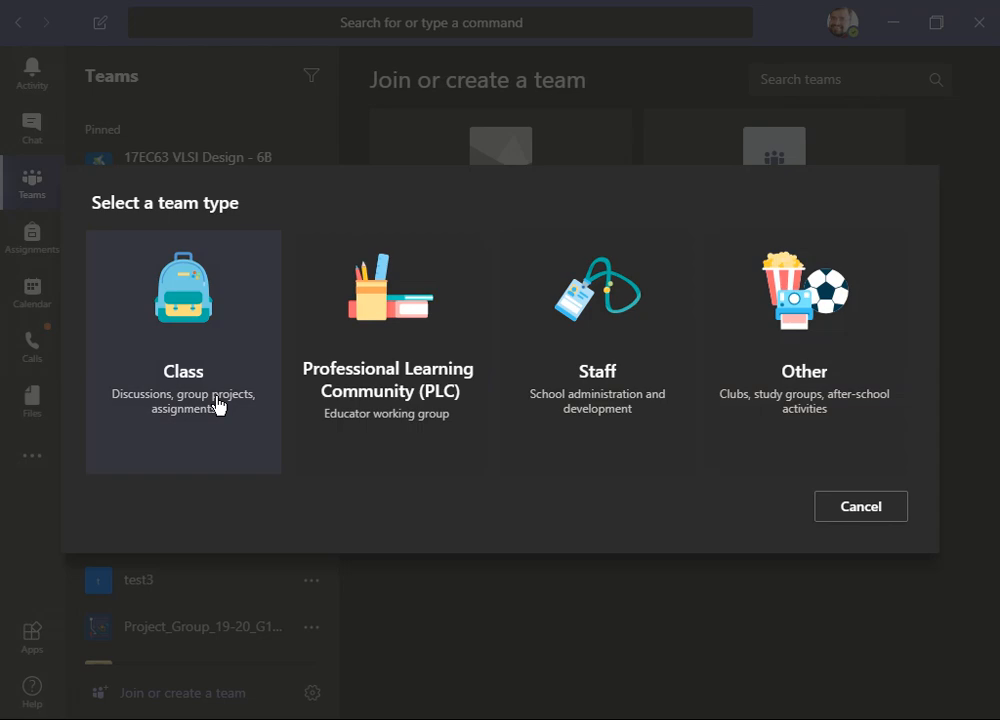
left_click(218, 405)
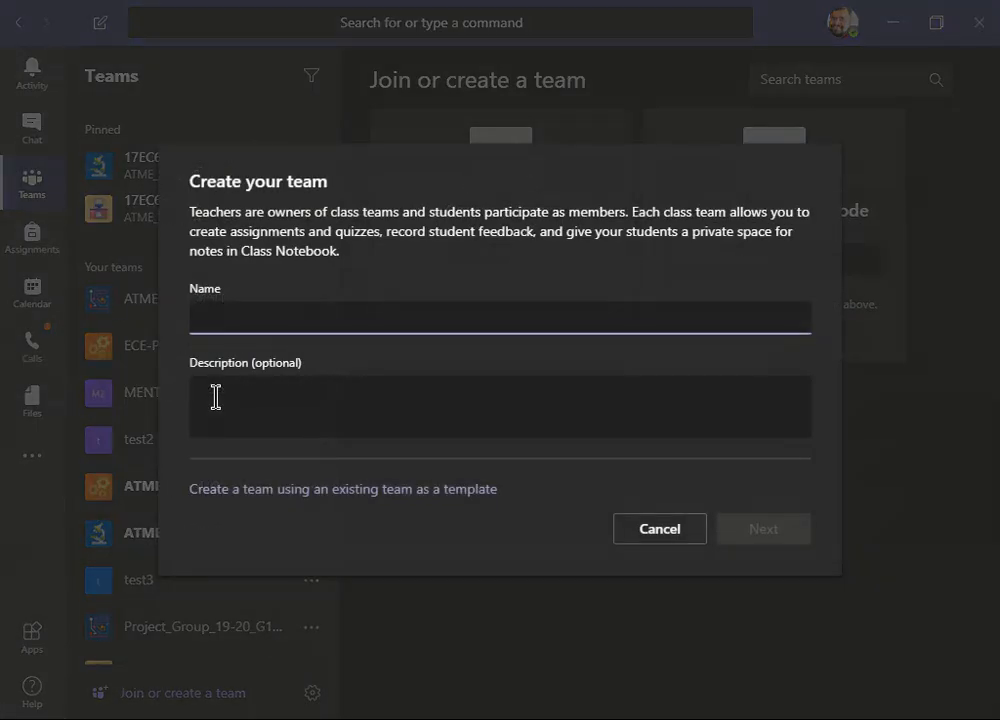
- Name the team test-demo, give it the description test demo group, and continue
type("test-demo")
left_click(558, 406)
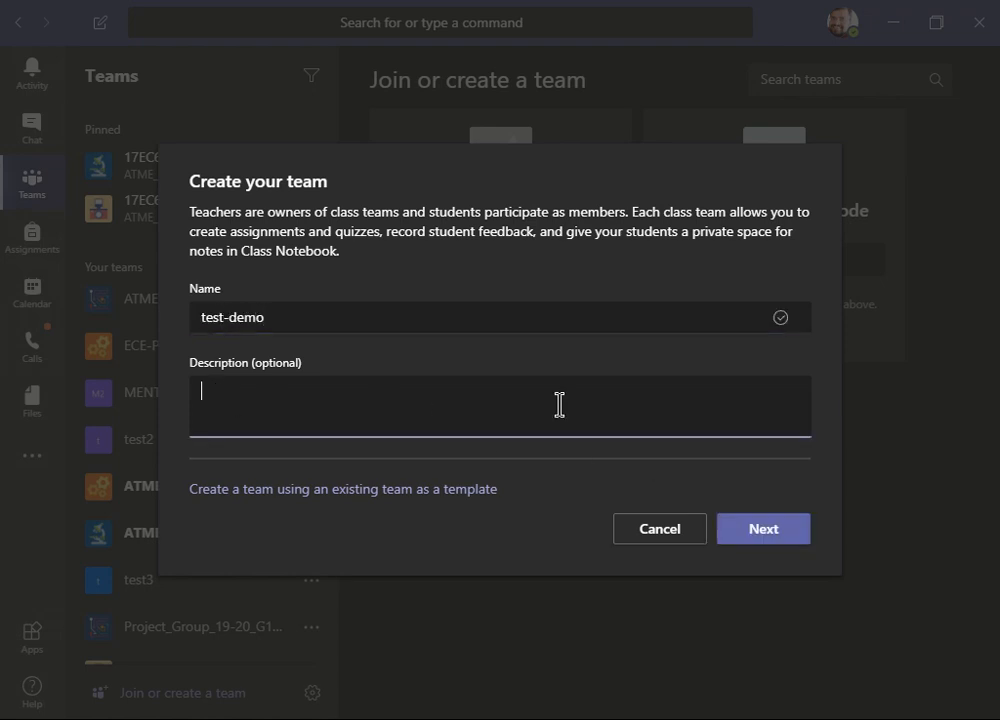
type("test ")
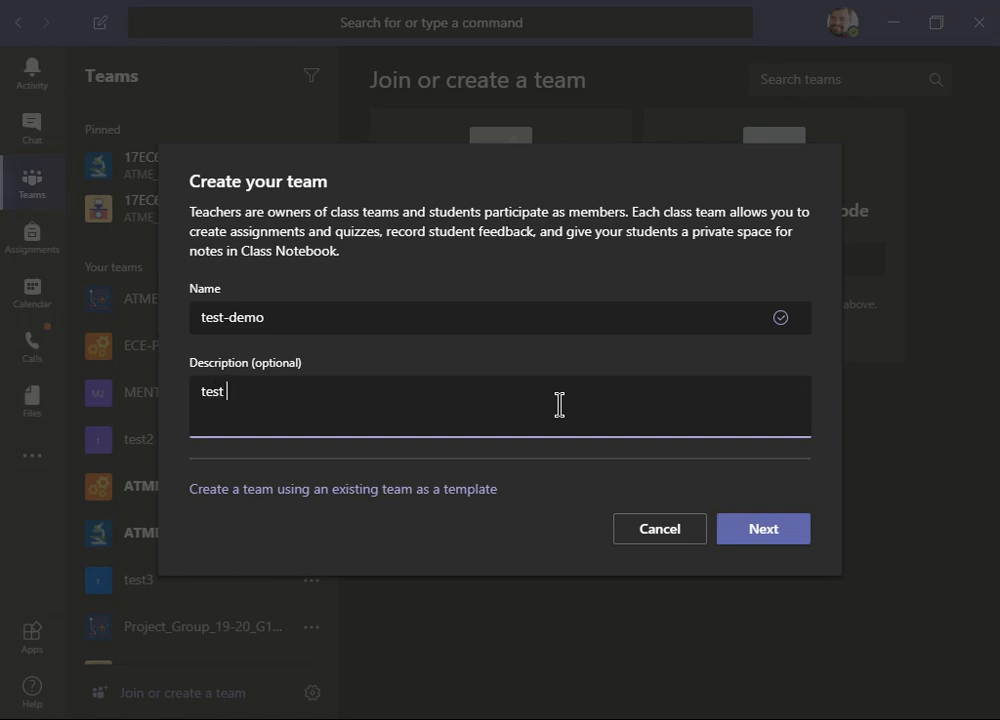
type("demo group")
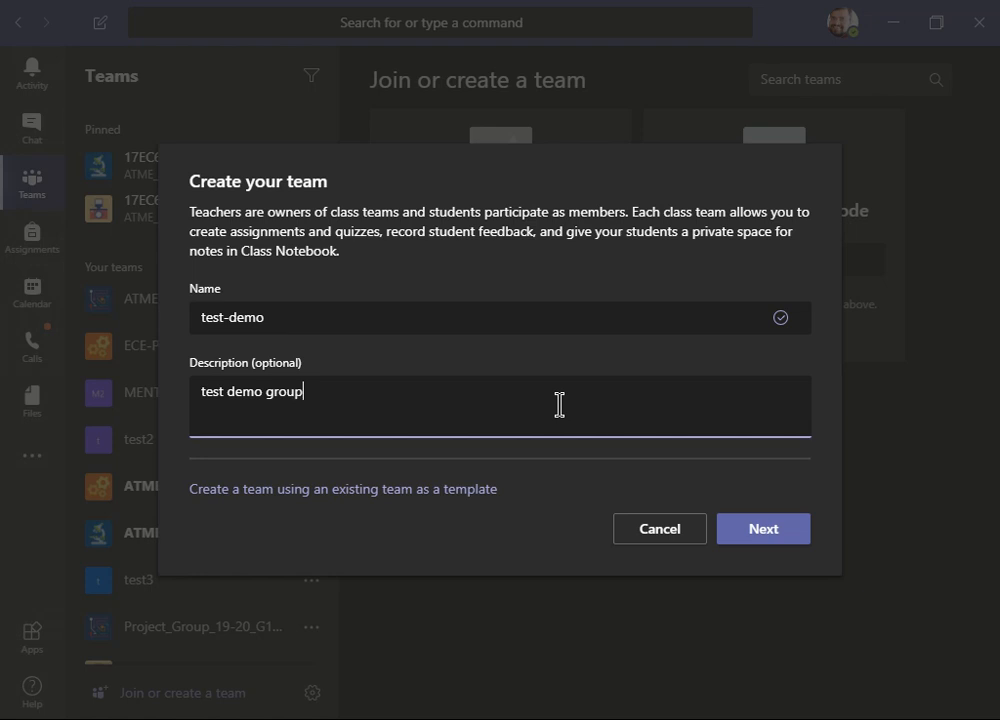
left_click(763, 529)
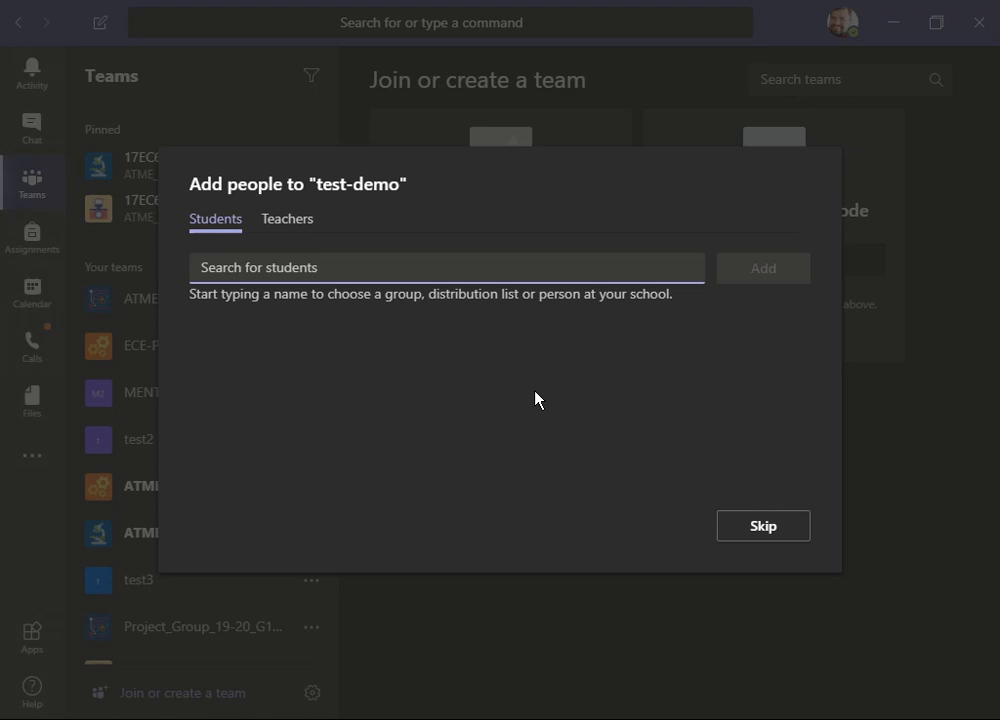
- Switch between the Students and Teachers tabs of the add-people dialog
left_click(274, 232)
left_click(220, 230)
left_click(288, 233)
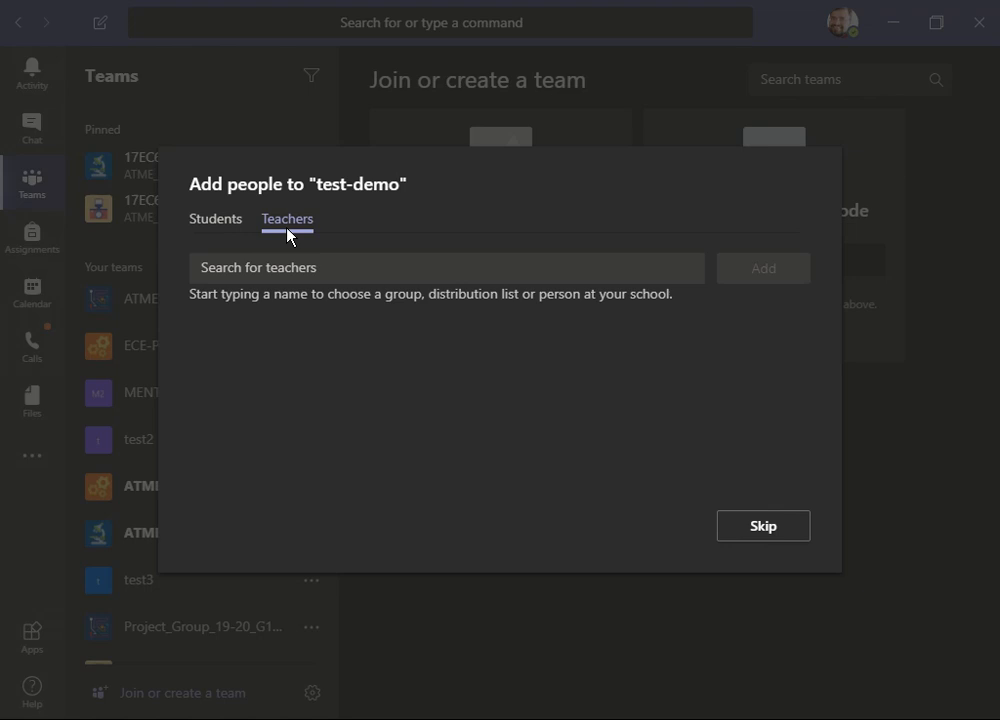
left_click(236, 233)
- Search the student directory for sana and select the first matching student
left_click(257, 271)
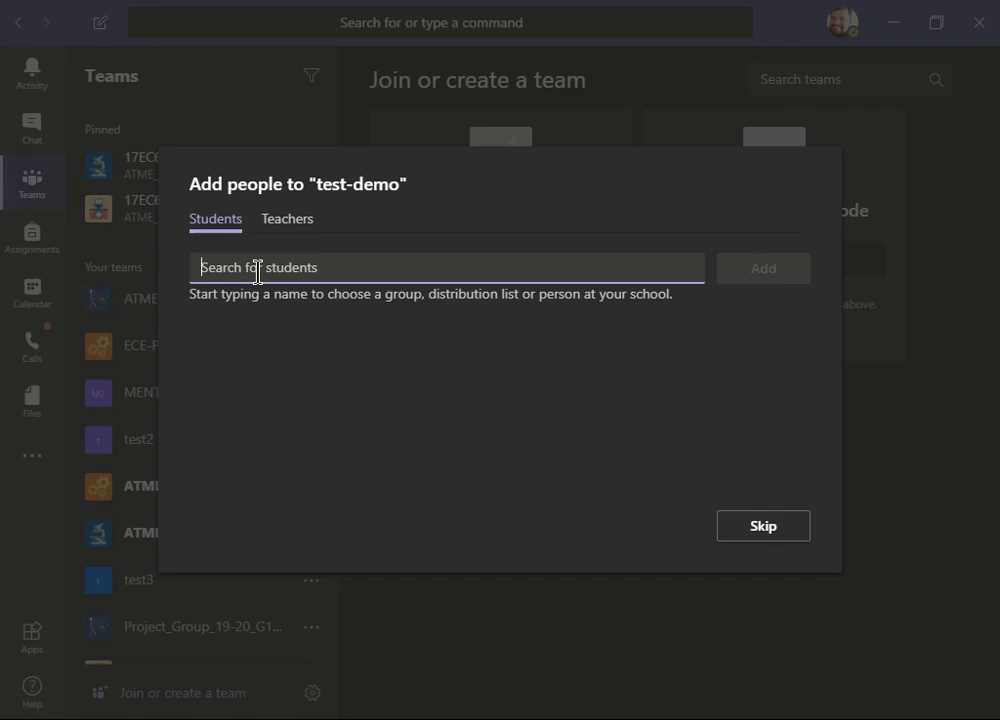
type("sana")
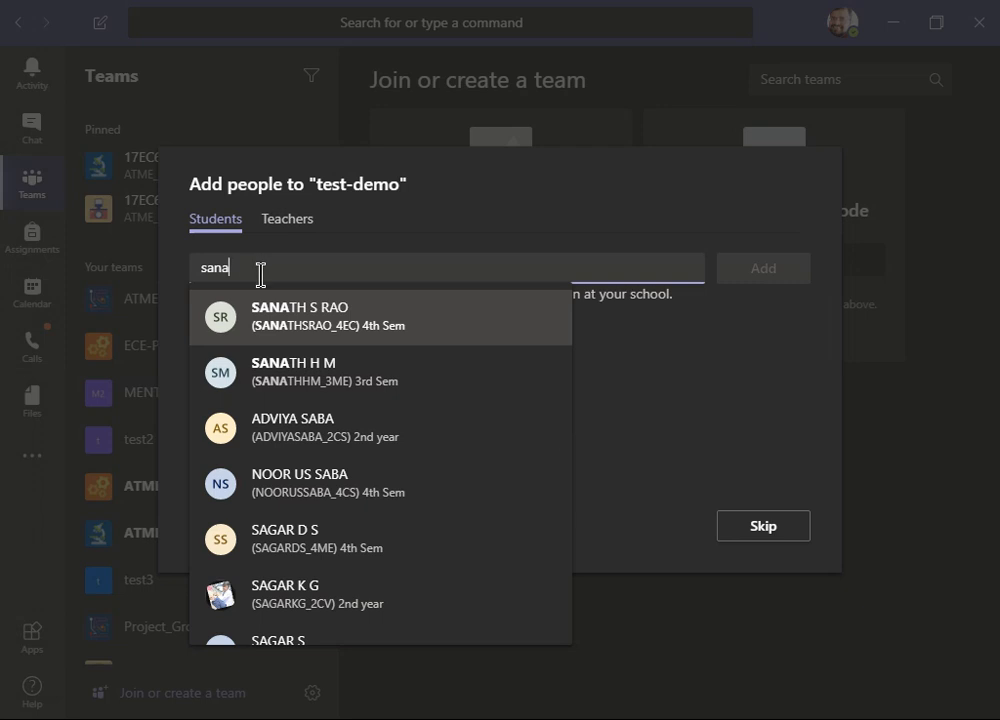
left_click(341, 330)
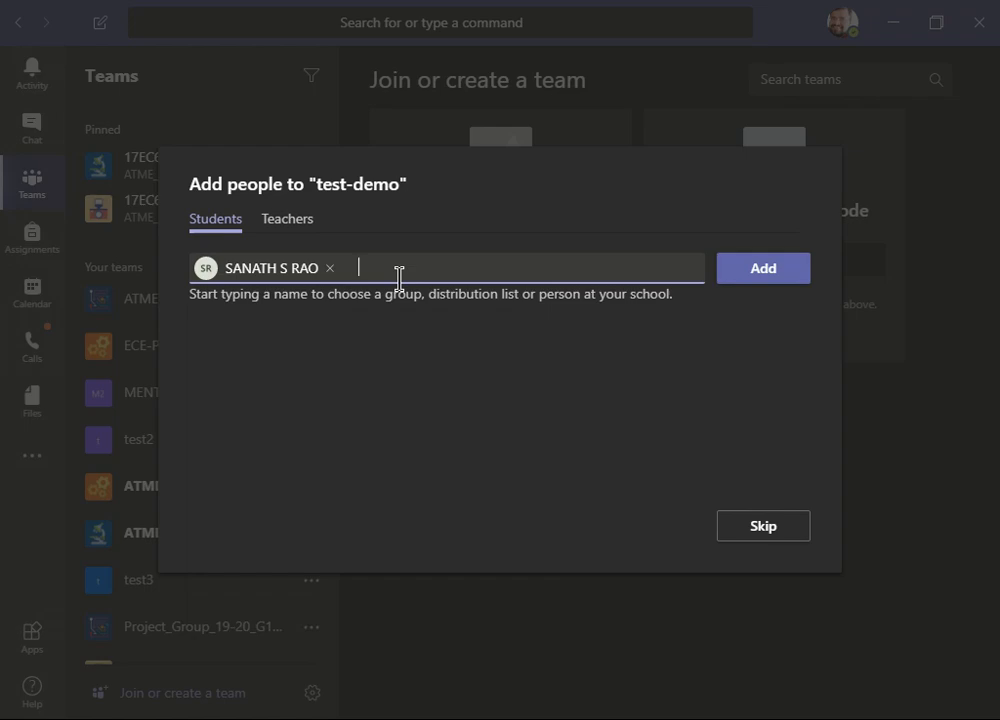
- Search the student directory for three more students, choosing the second match for the last, and add all selected students to the team
type("binusha")
key("Return")
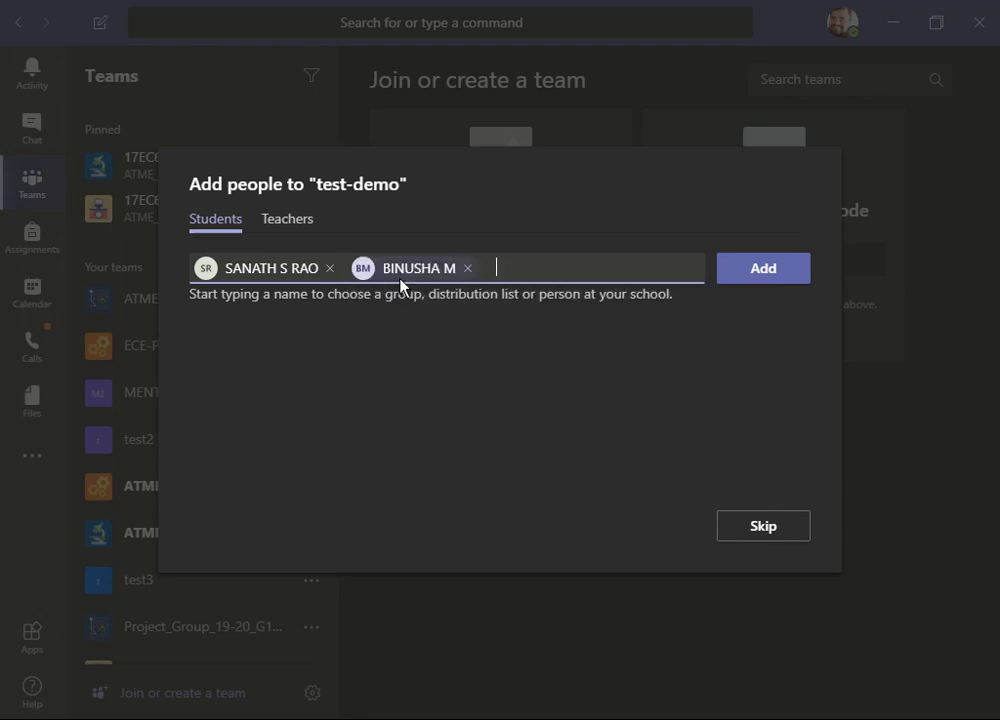
type("vinutha")
key("Return")
type("yashwa")
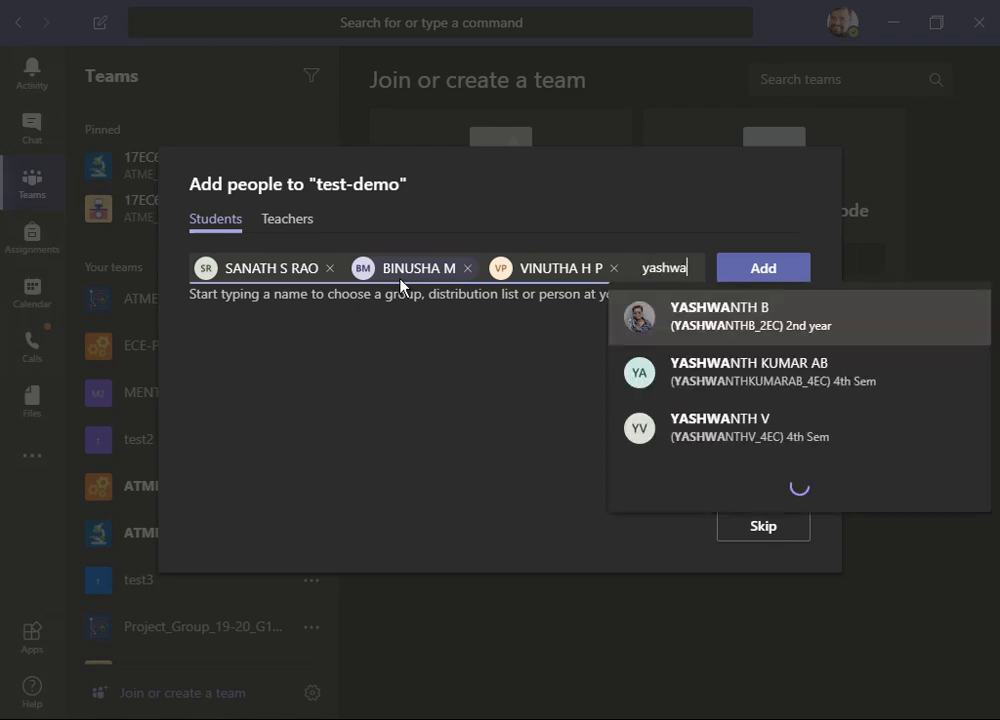
key("Down")
key("Return")
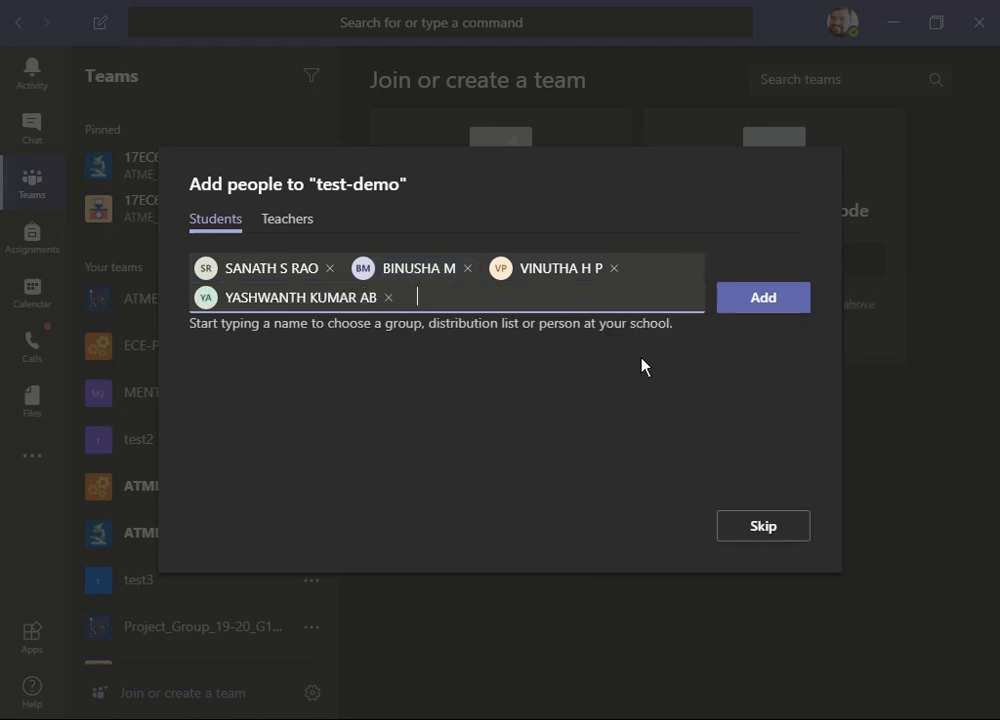
left_click(763, 303)
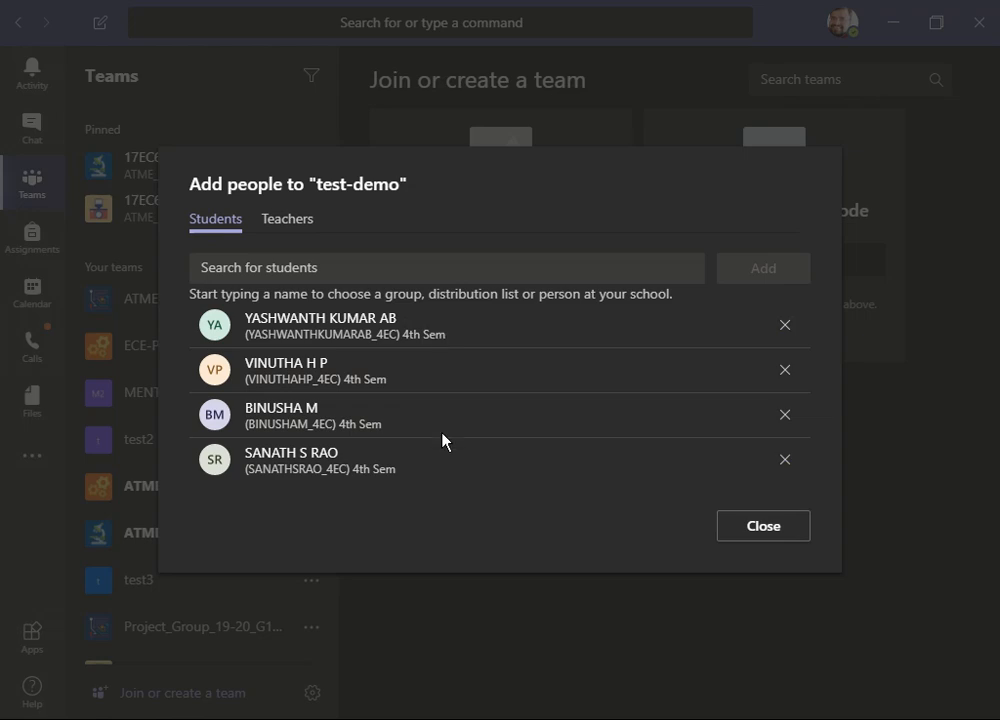
- Switch to the Teachers tab, select two teachers by searching the directory, add them to the team, and close the dialog
left_click(293, 218)
left_click(293, 260)
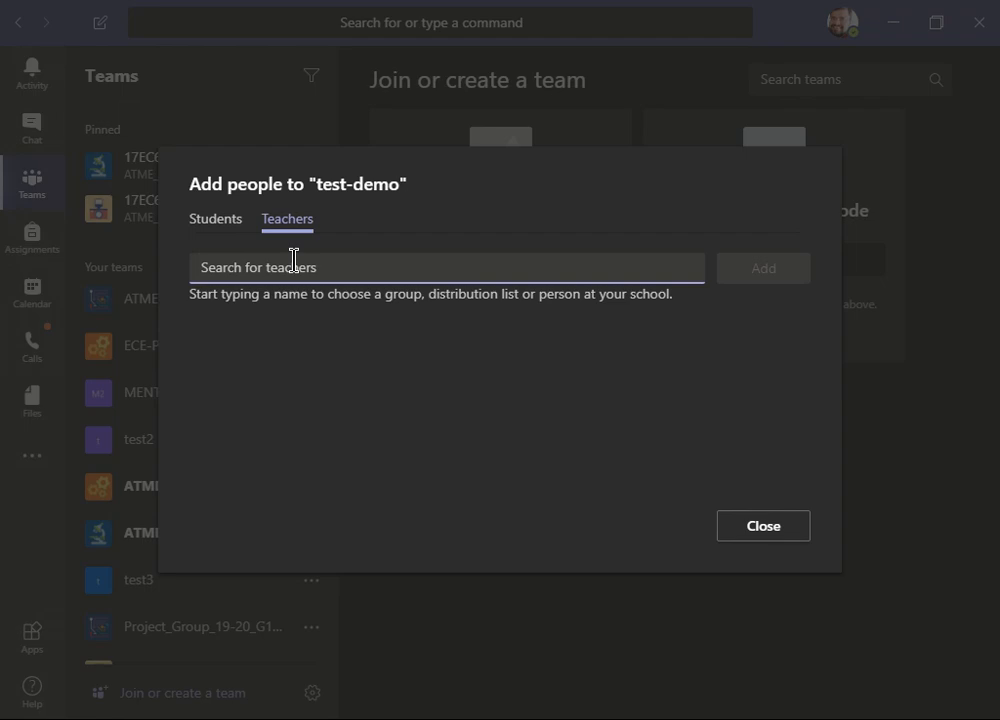
type("chan")
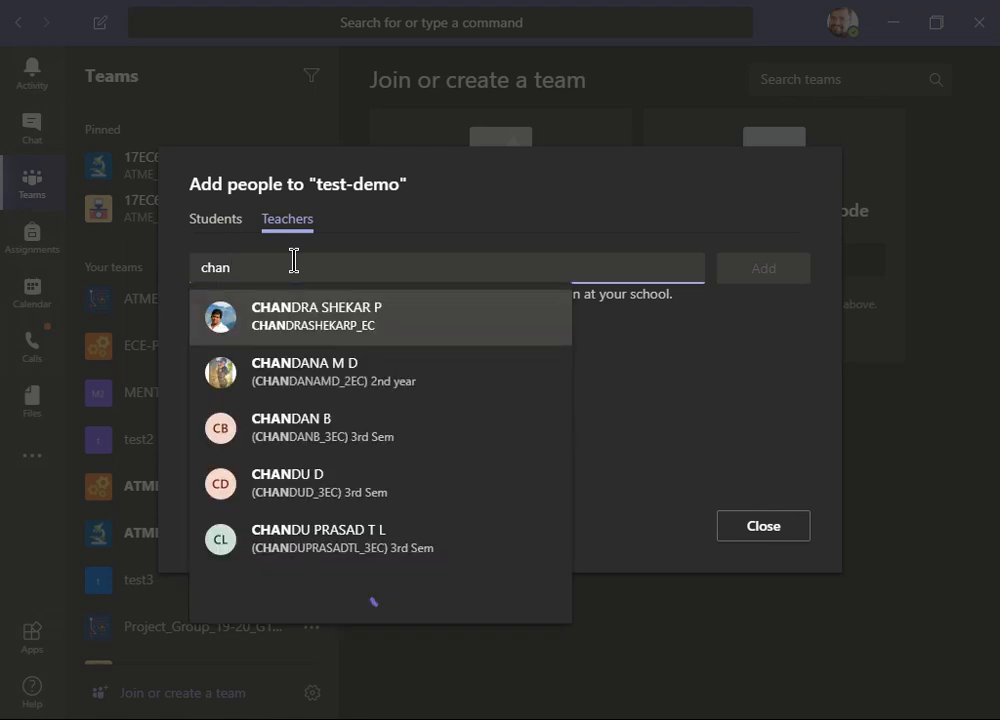
key("Return")
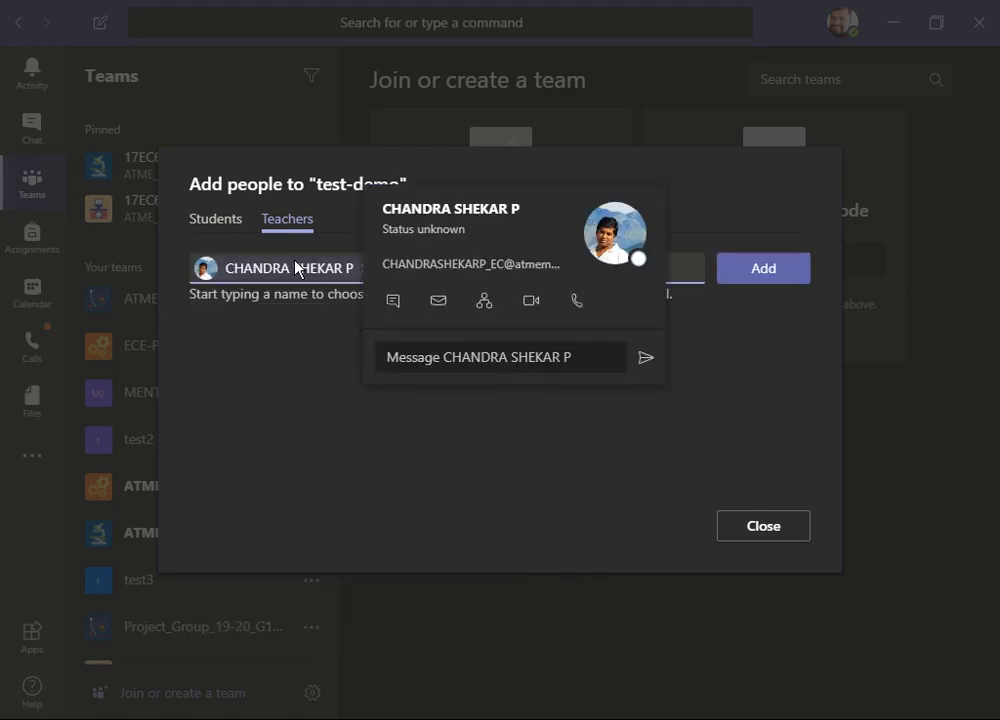
type("mahesh")
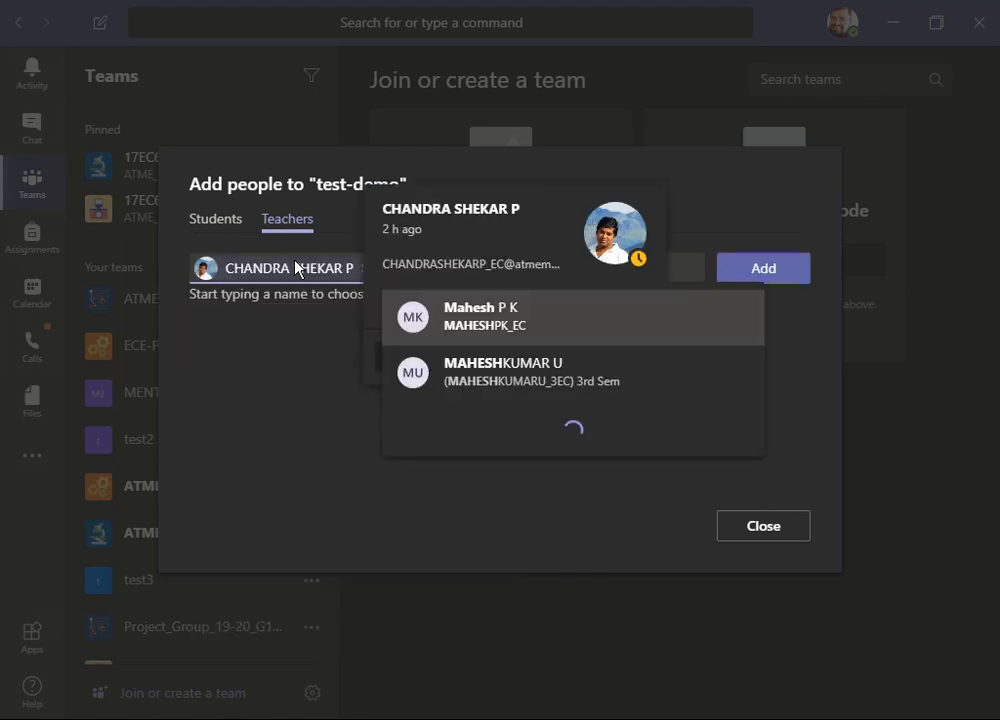
key("Return")
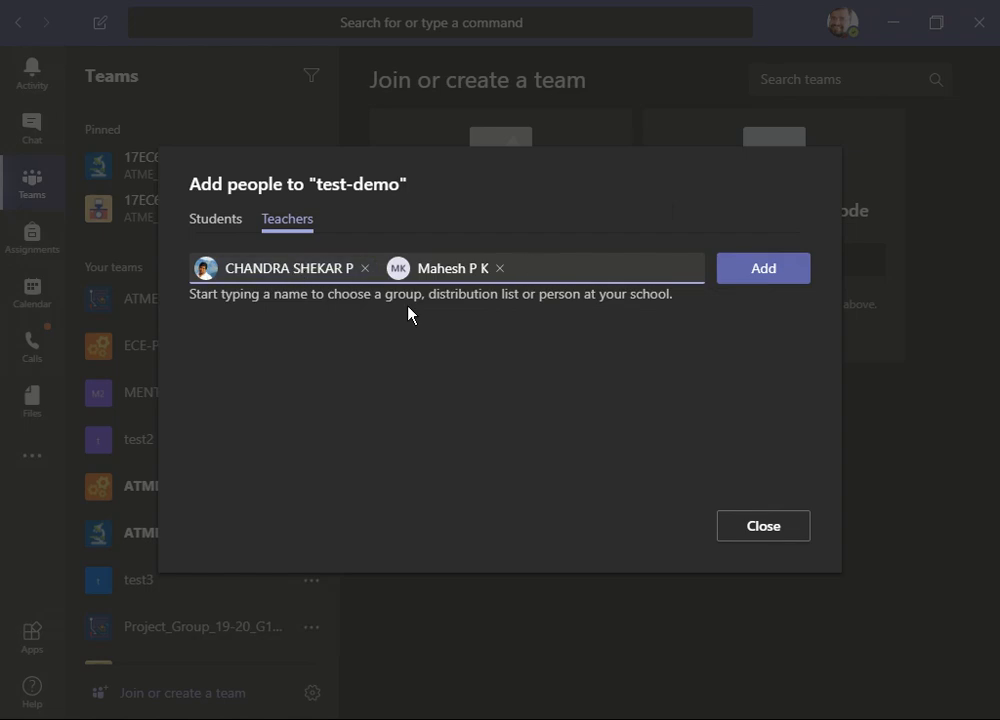
left_click(752, 268)
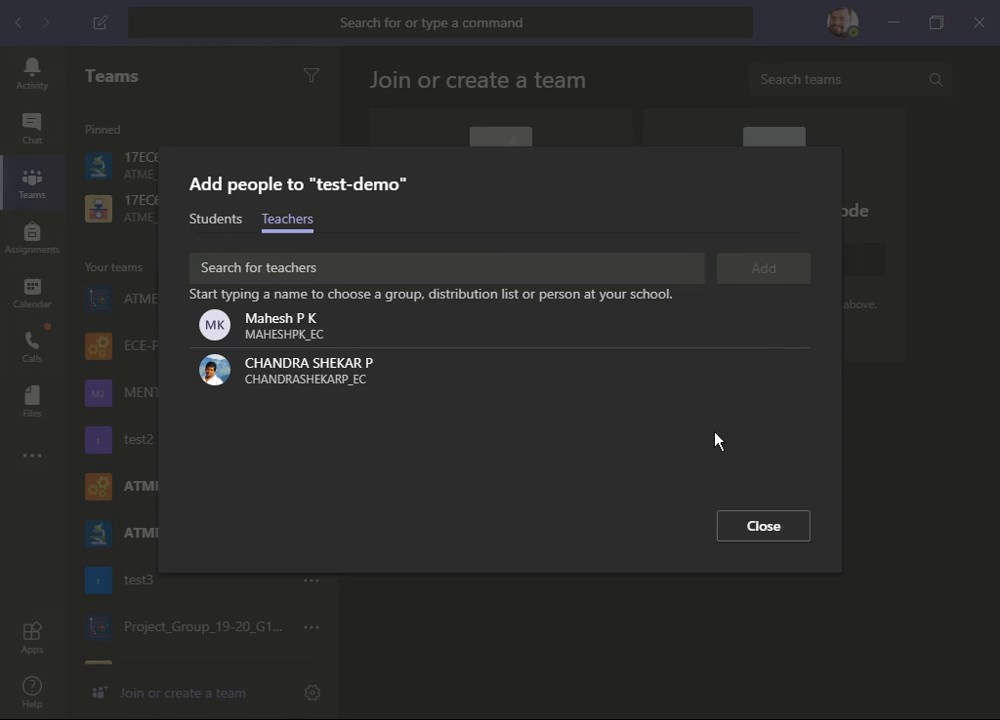
left_click(763, 526)
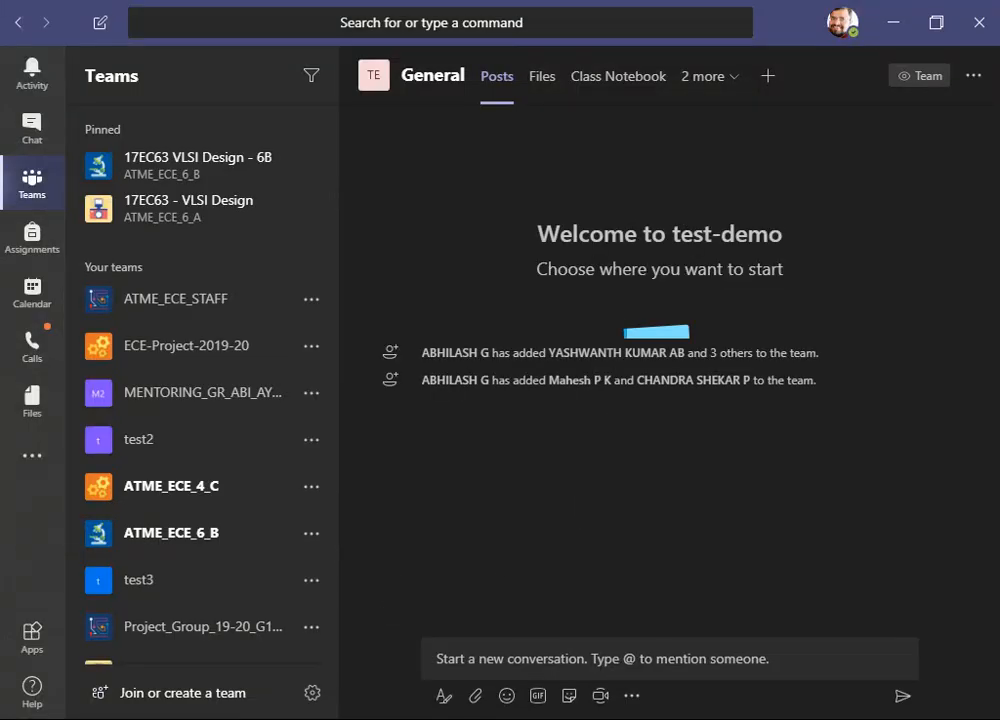
- Browse the activity feed, then return to the teams list and open the test-demo team's General channel
left_click(35, 88)
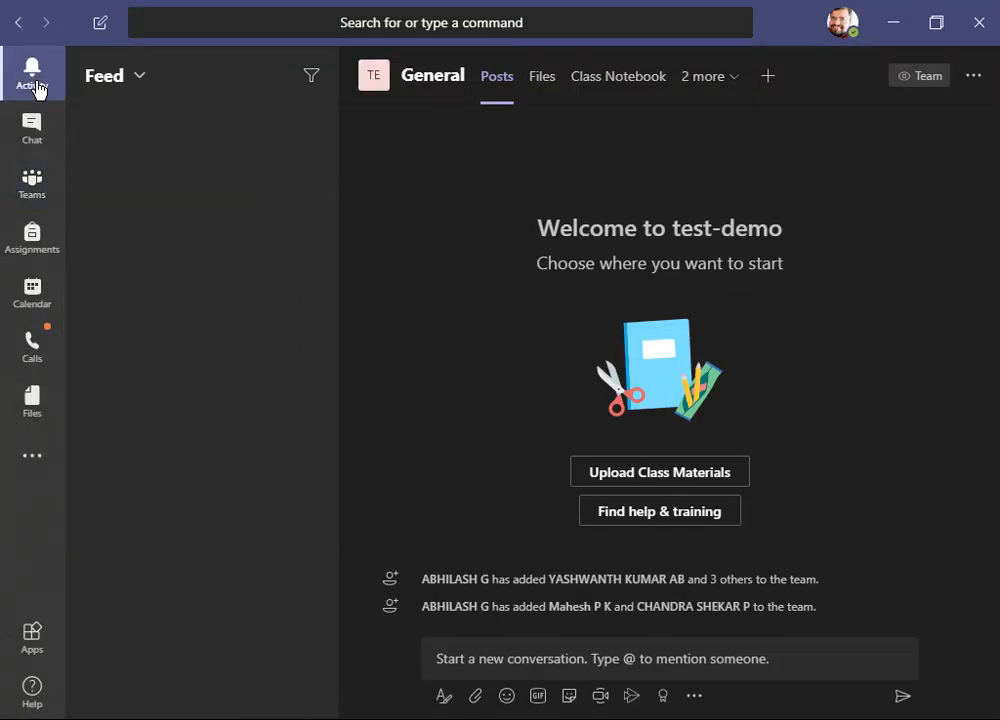
left_click(168, 200)
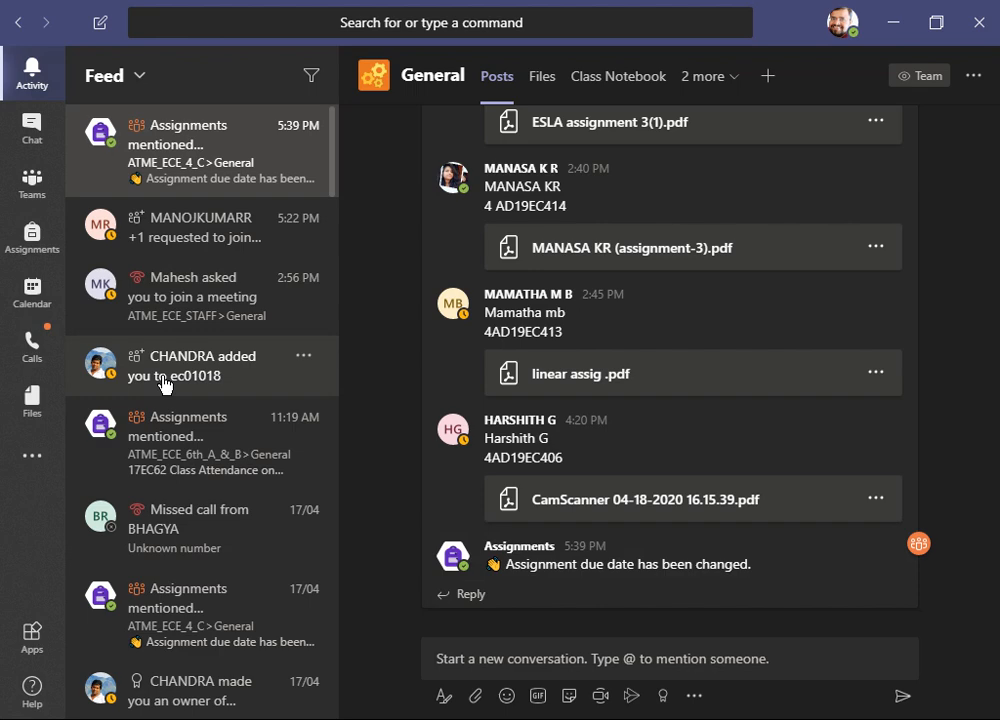
left_click(31, 187)
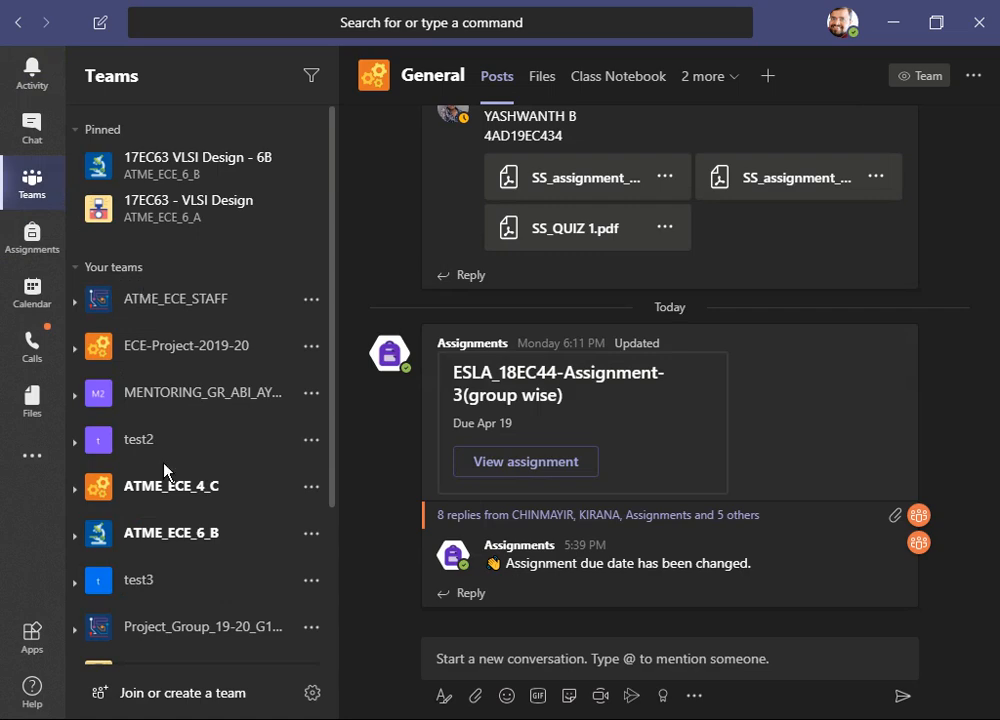
scroll(165, 470, "down", 2)
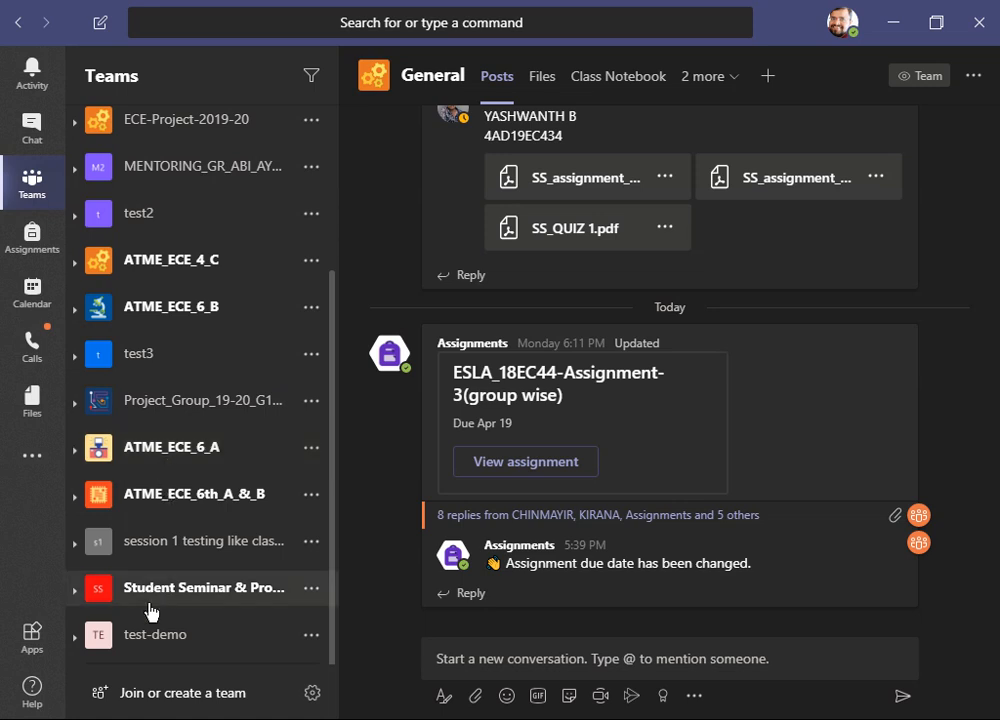
left_click(150, 641)
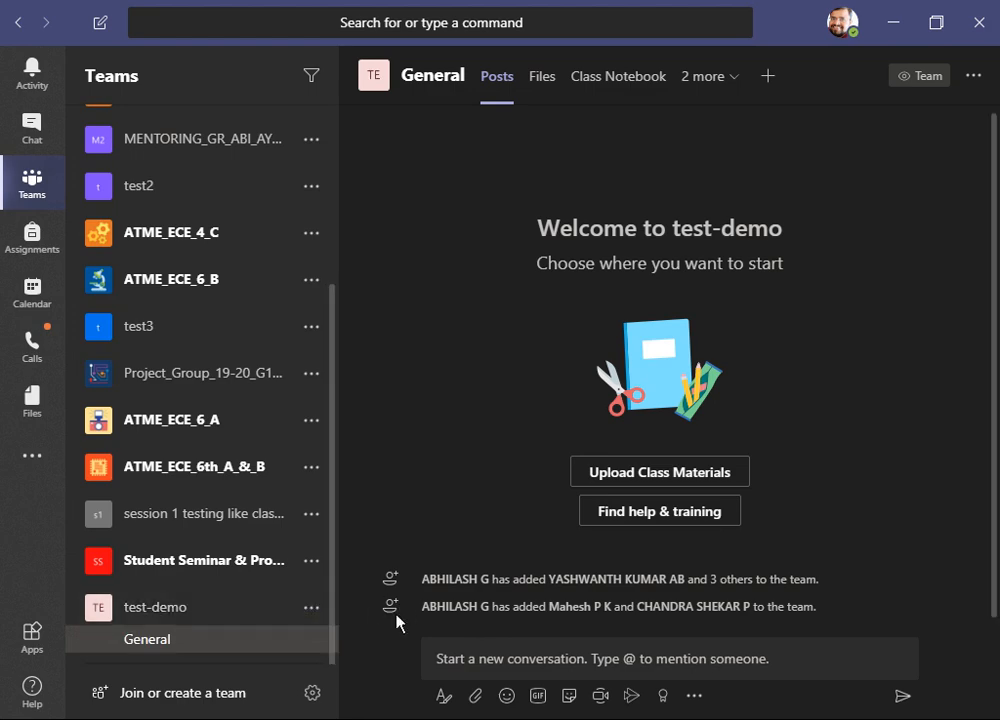
- Add a channel named test1-channel1 to the test-demo team with Standard privacy
left_click(311, 609)
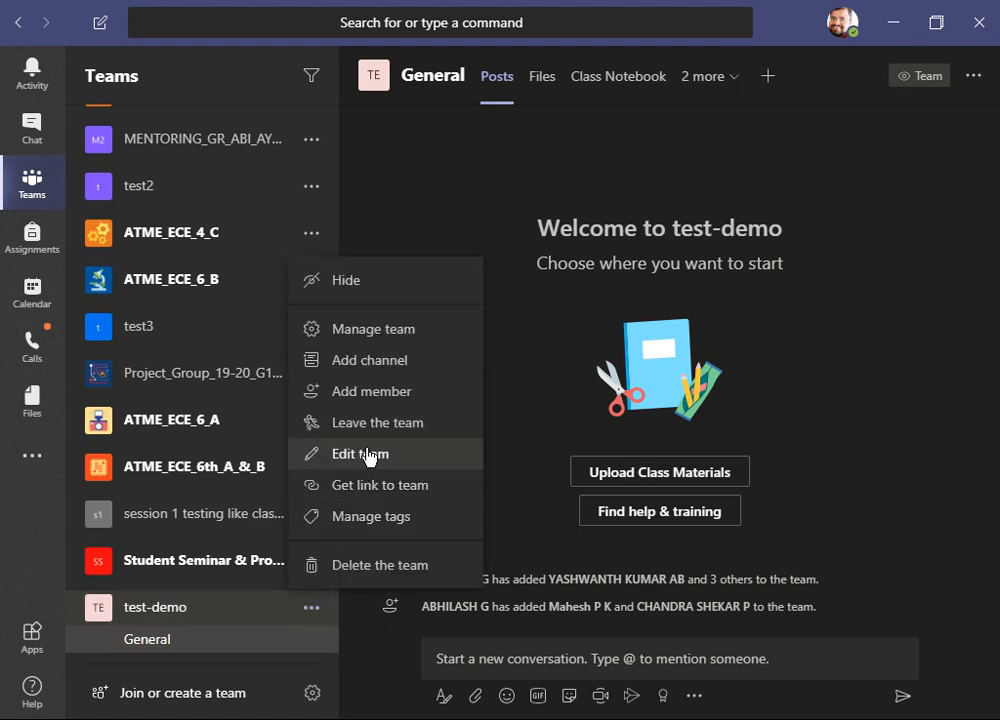
left_click(388, 372)
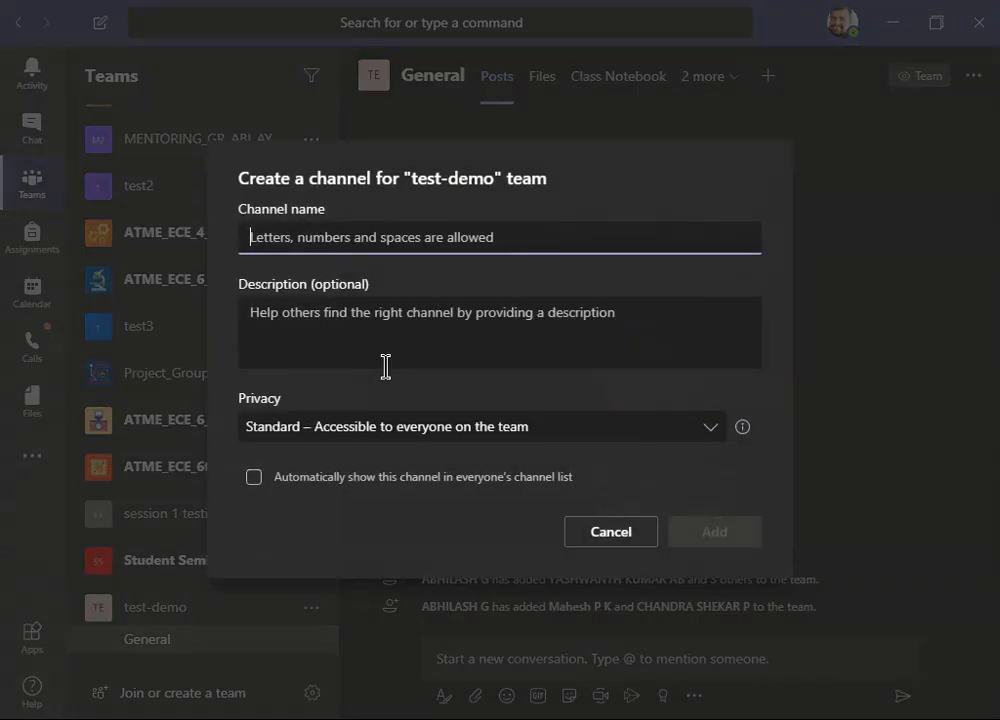
type("test")
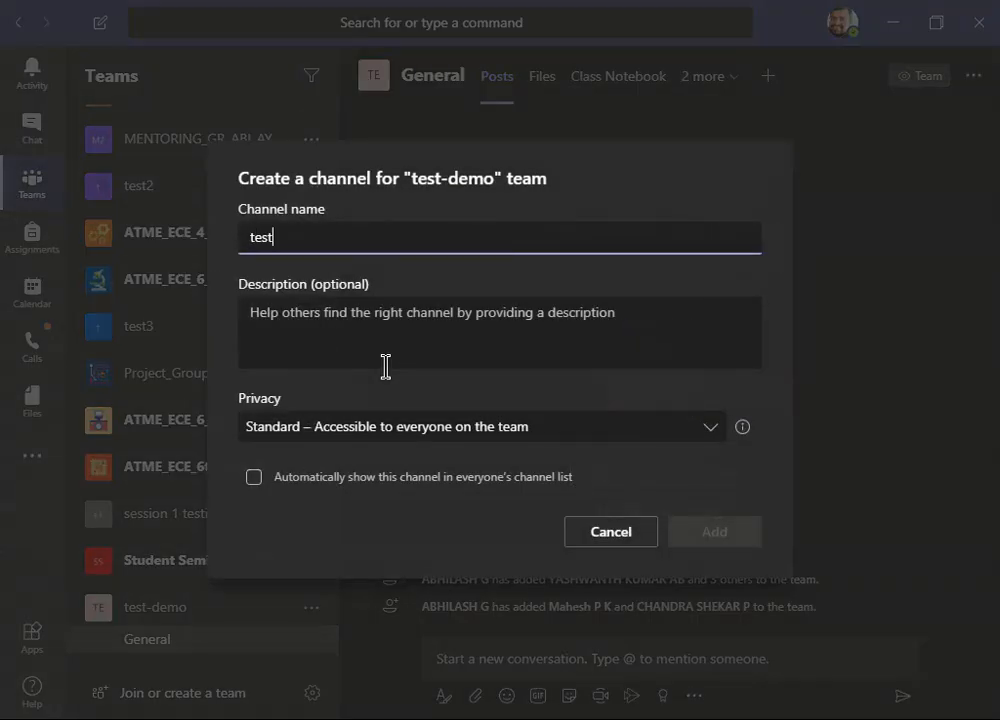
type("1-channel")
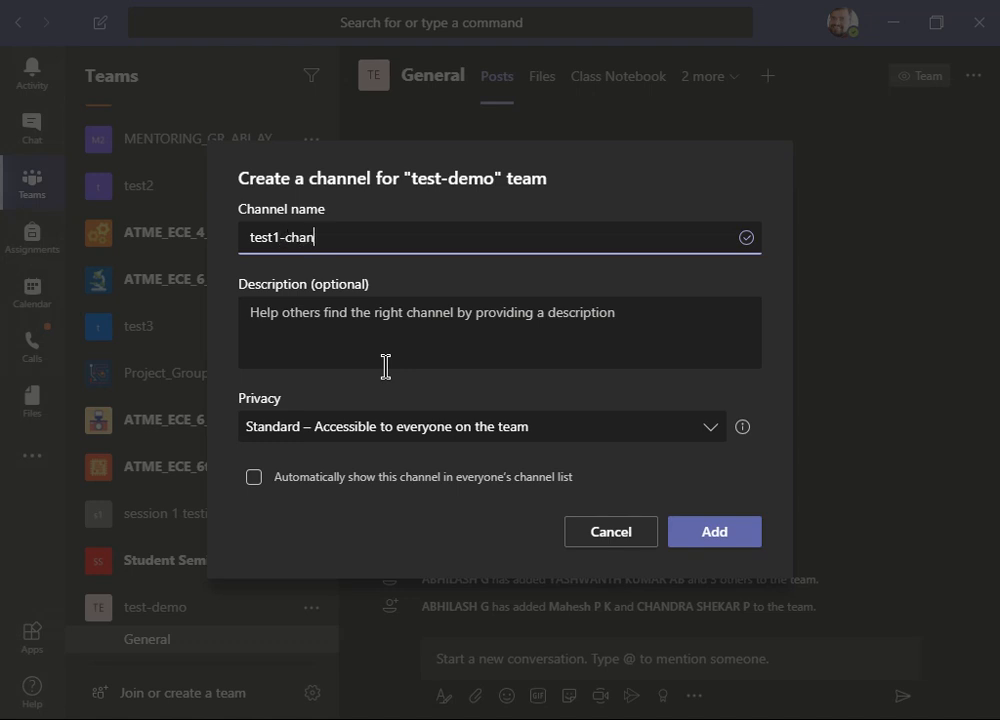
key("Left")
key("Left")
key("Left")
key("Left")
key("Left")
key("Left")
key("Left")
key("Left")
key("End")
type("1")
left_click(352, 433)
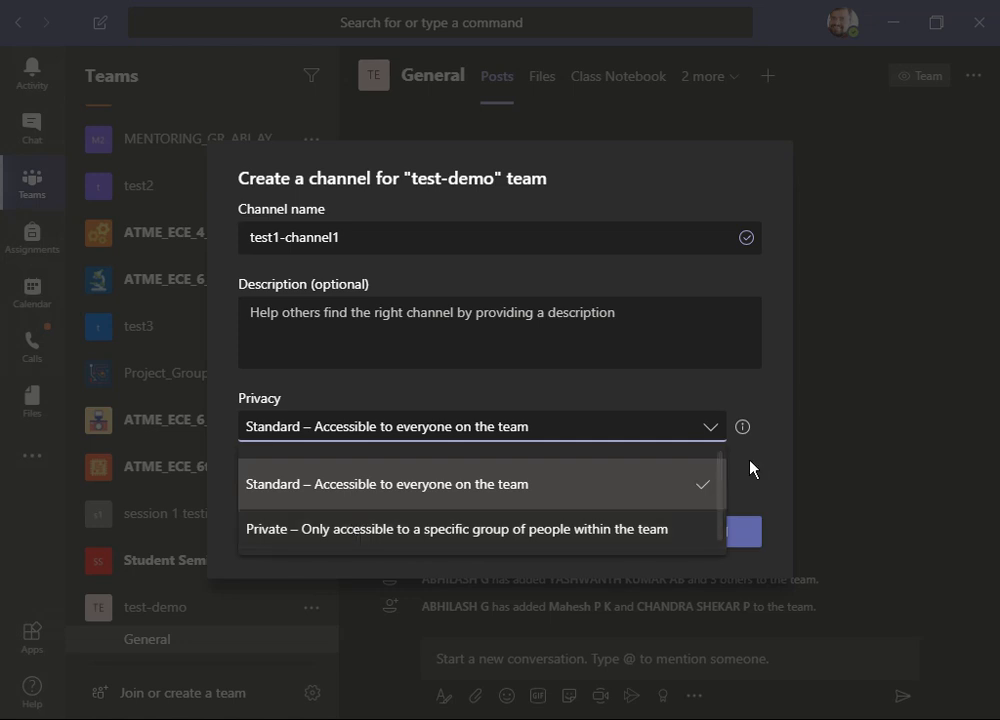
left_click(497, 482)
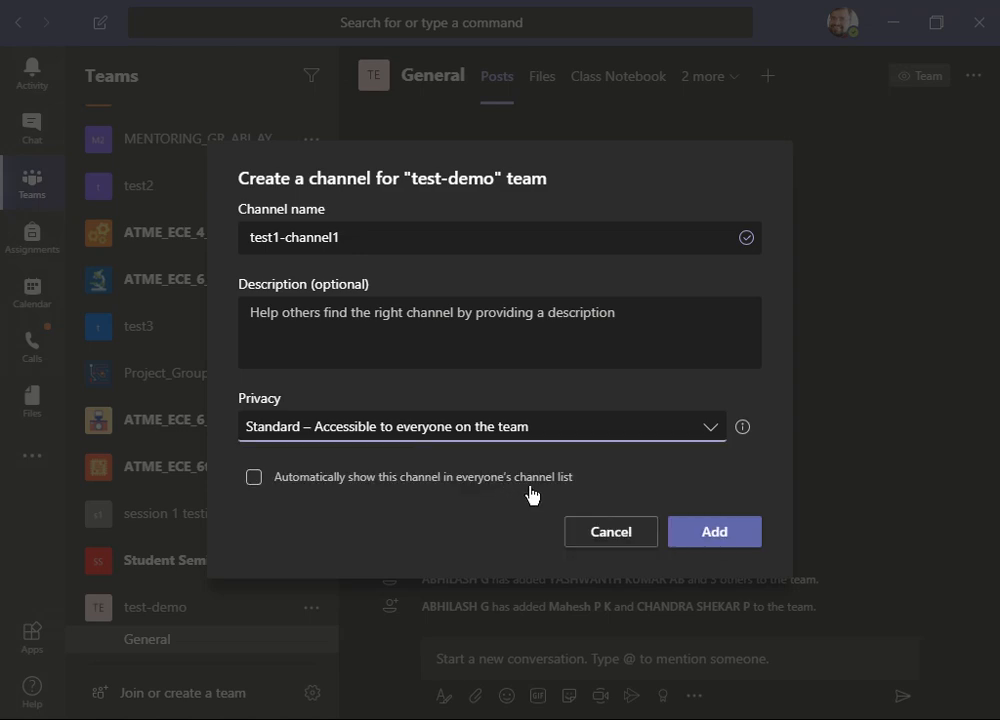
left_click(716, 533)
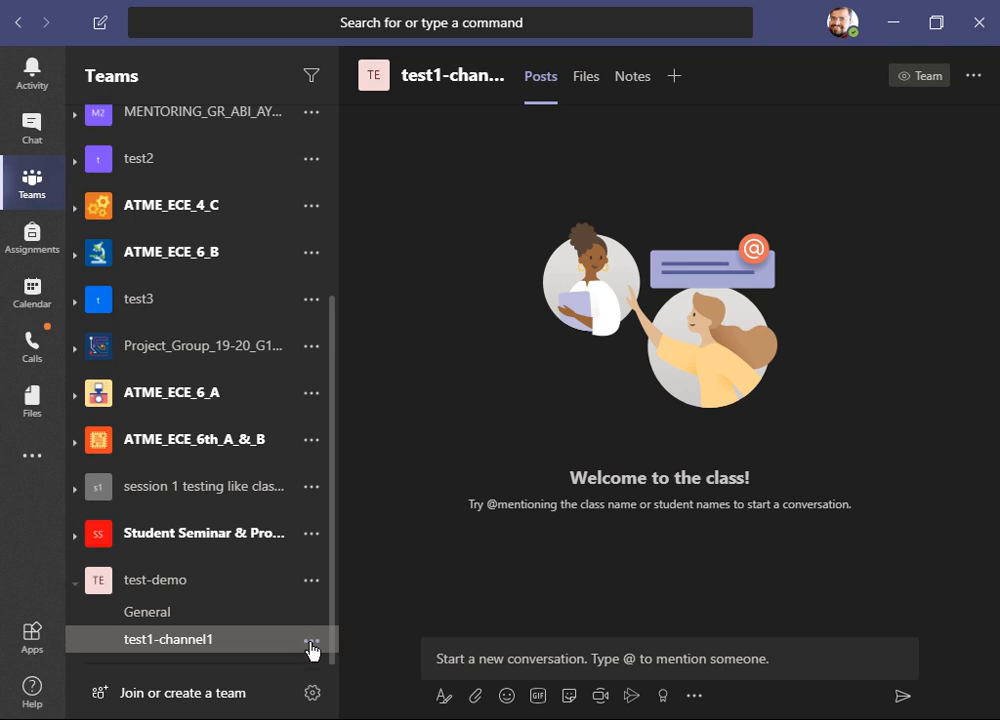
left_click(313, 648)
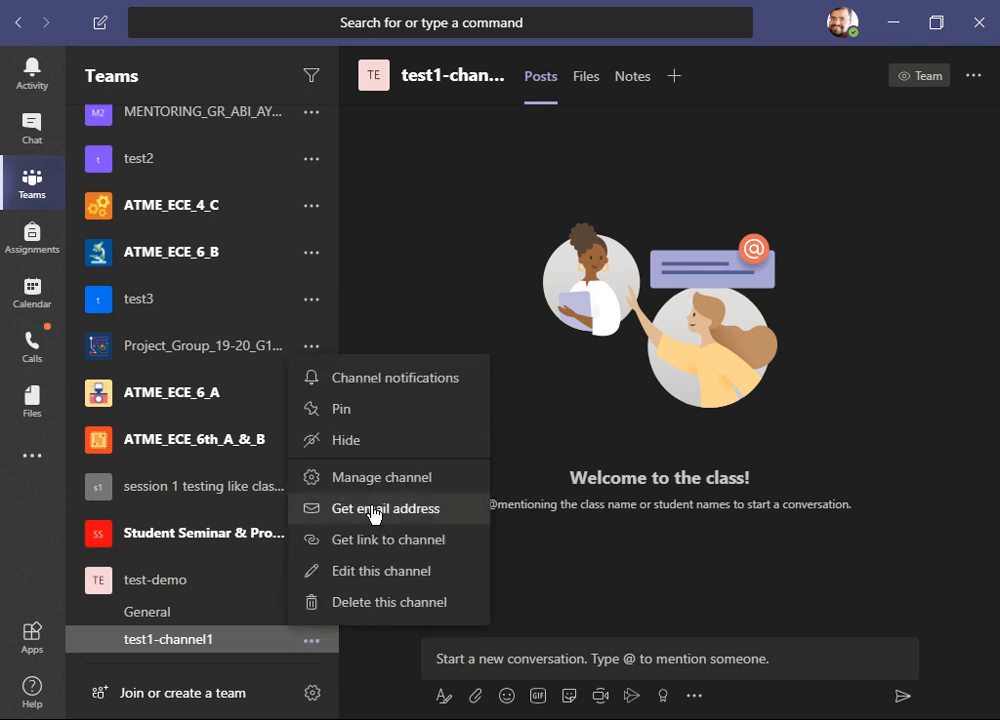
left_click(231, 646)
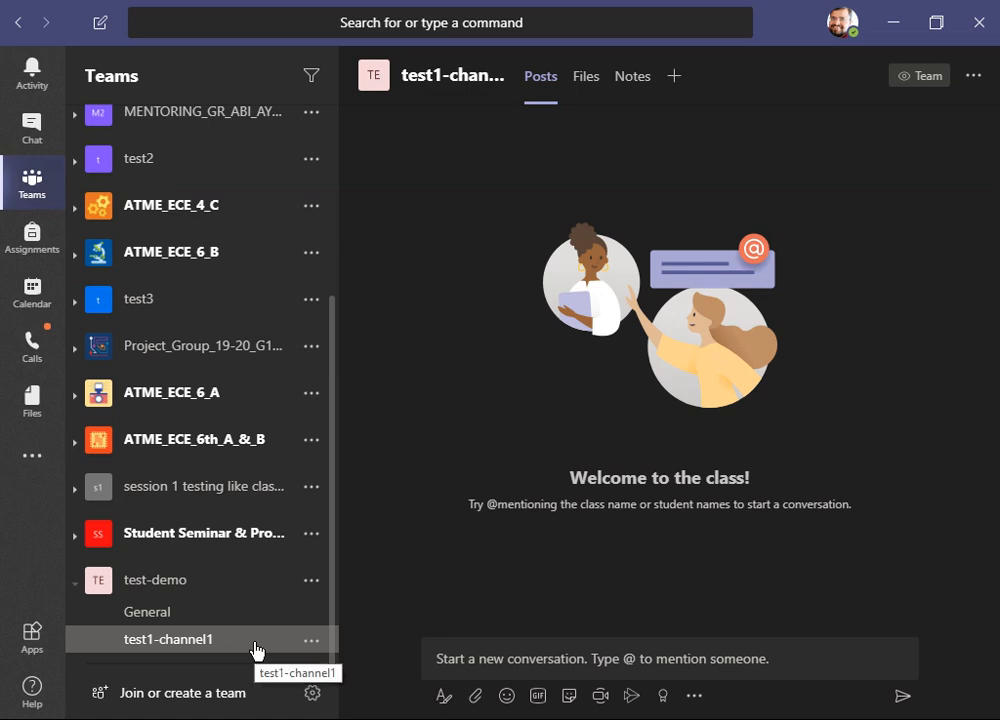
left_click(309, 587)
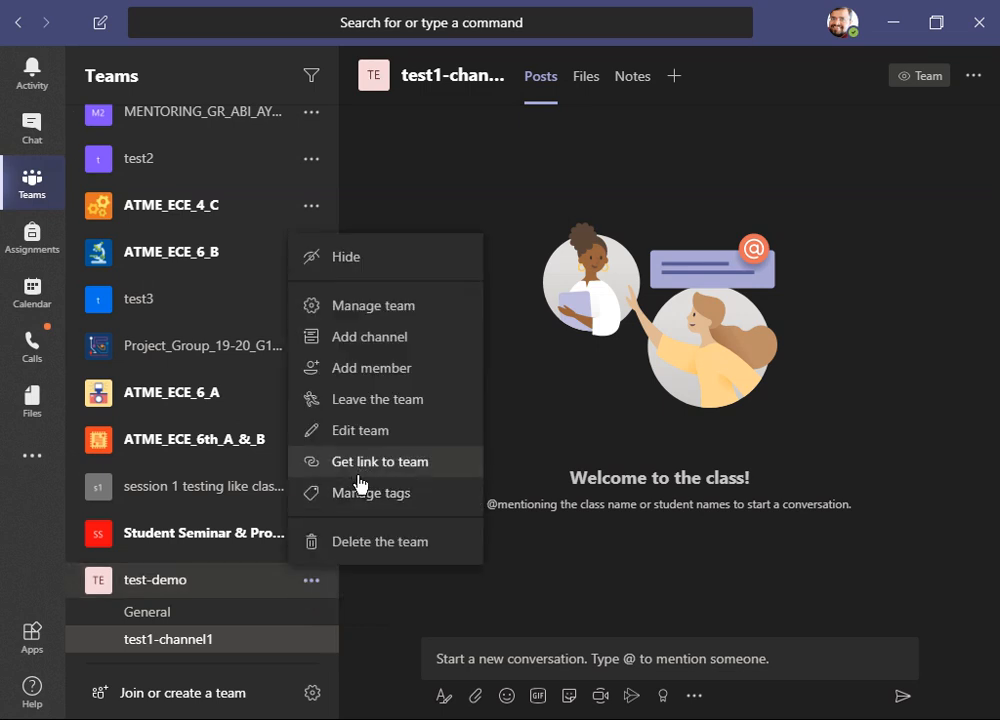
left_click(362, 608)
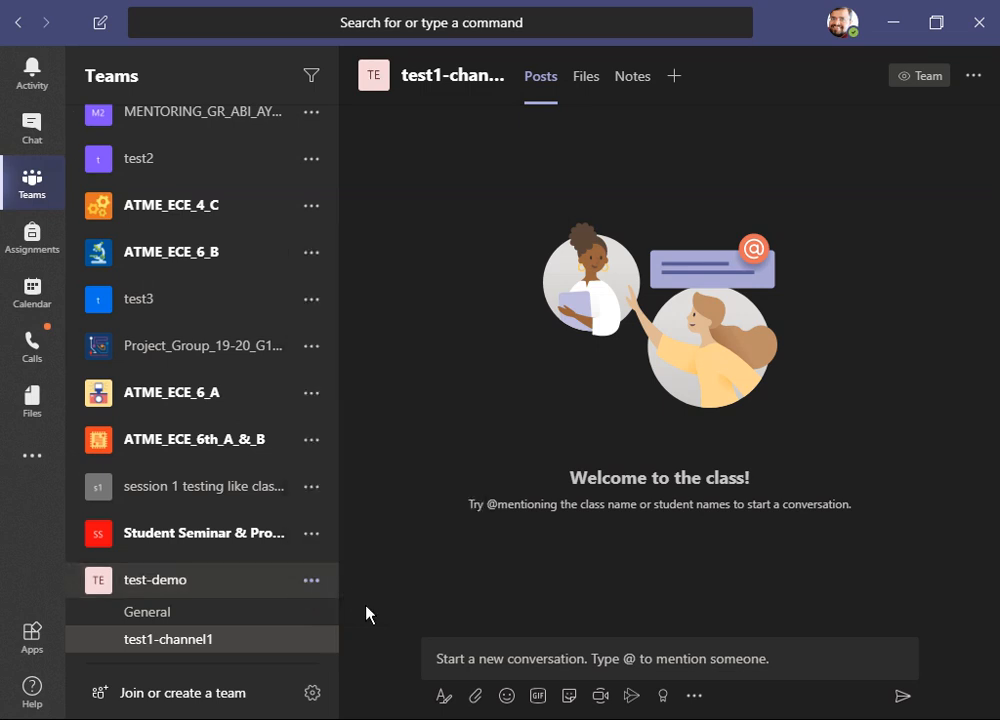
- Open the test-demo team's management page and review its owners and members list
left_click(315, 588)
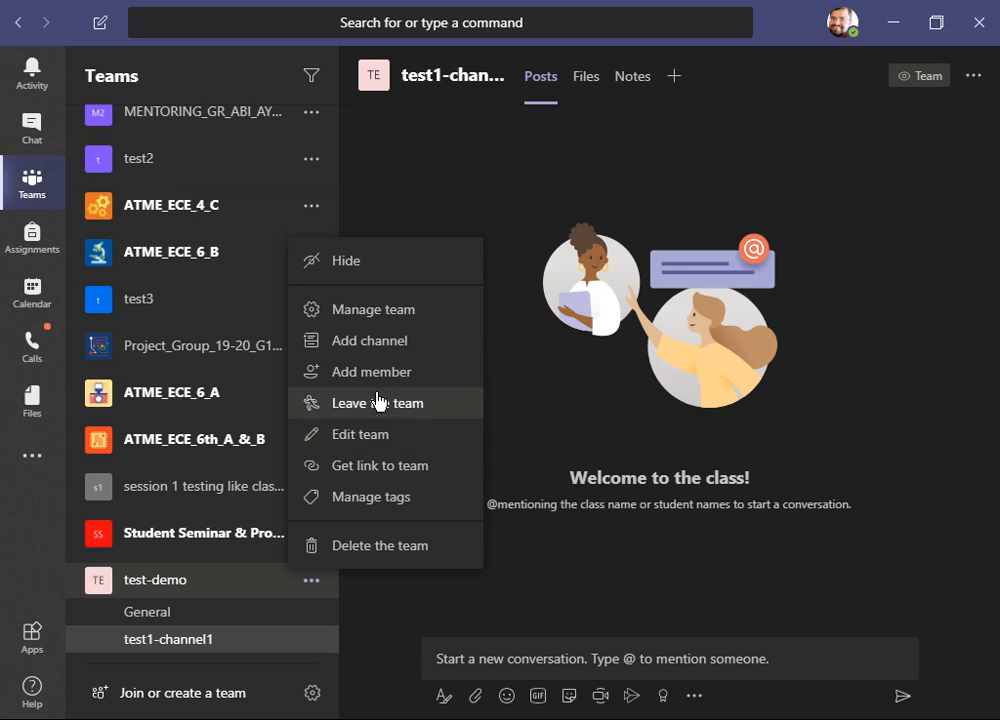
left_click(390, 318)
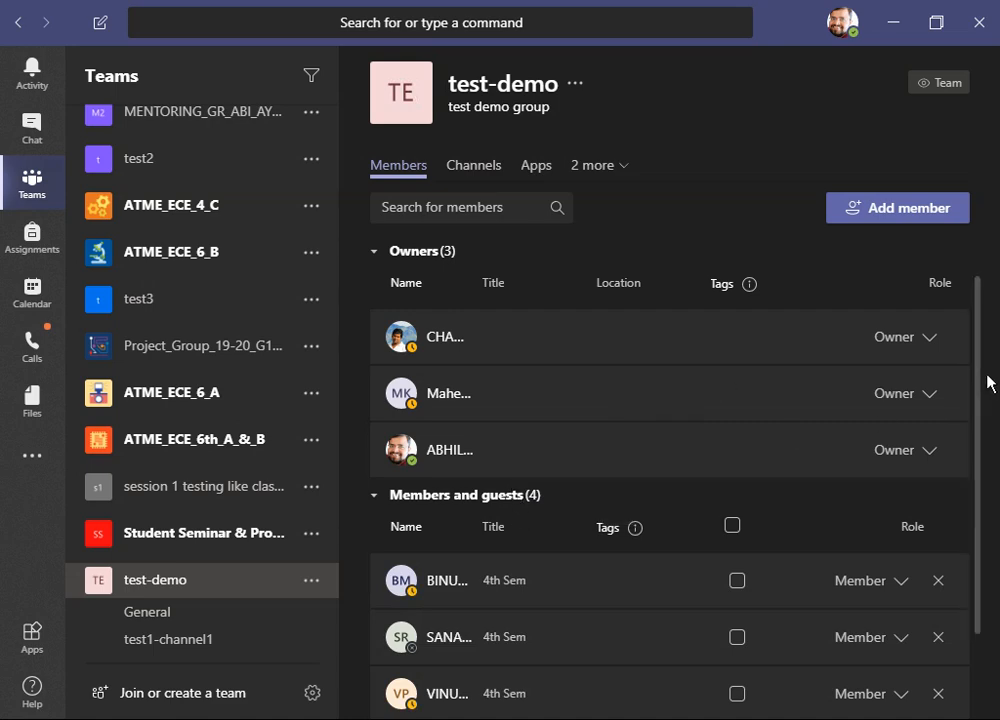
scroll(988, 450, "down", 2)
scroll(985, 450, "up", 1)
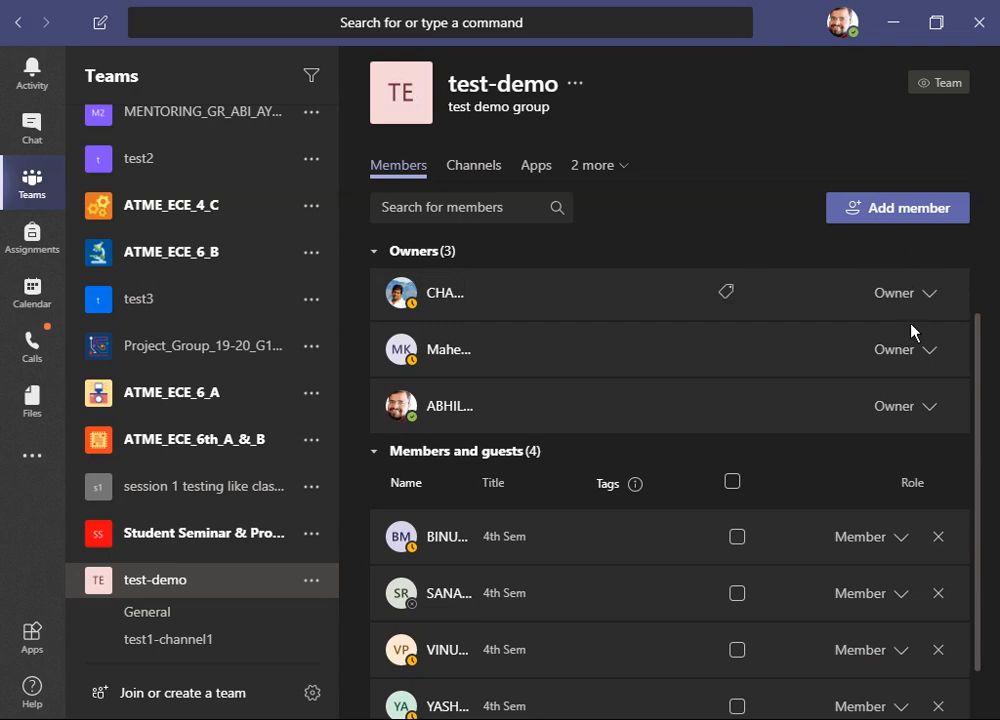
scroll(975, 440, "down", 1)
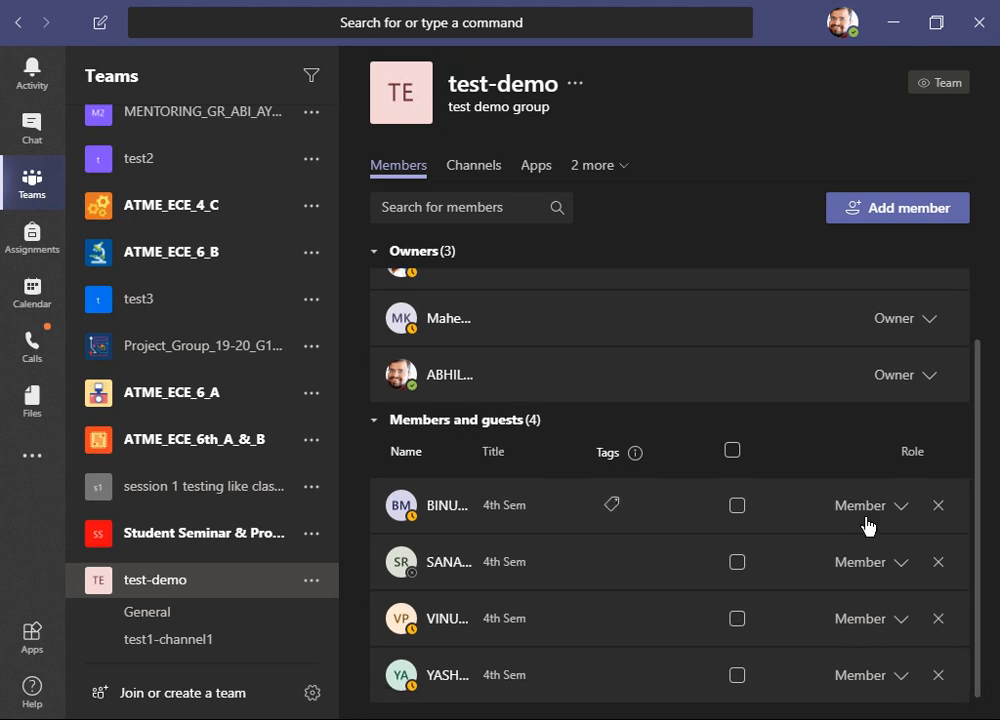
- Review the test-demo team's channels and members lists on its management page
left_click(490, 172)
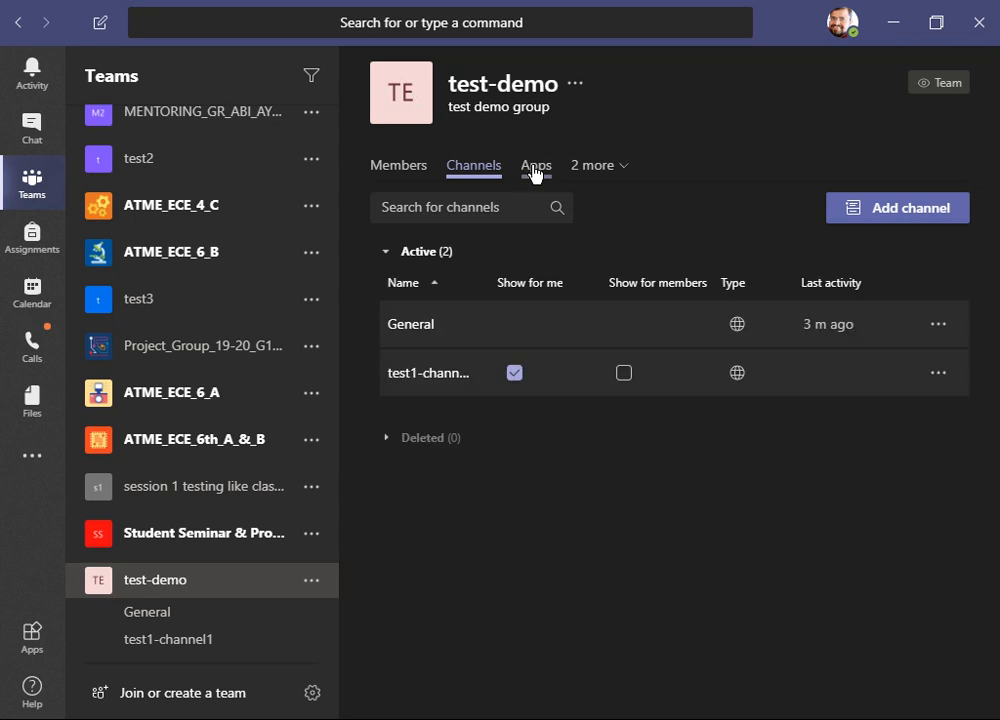
left_click(416, 174)
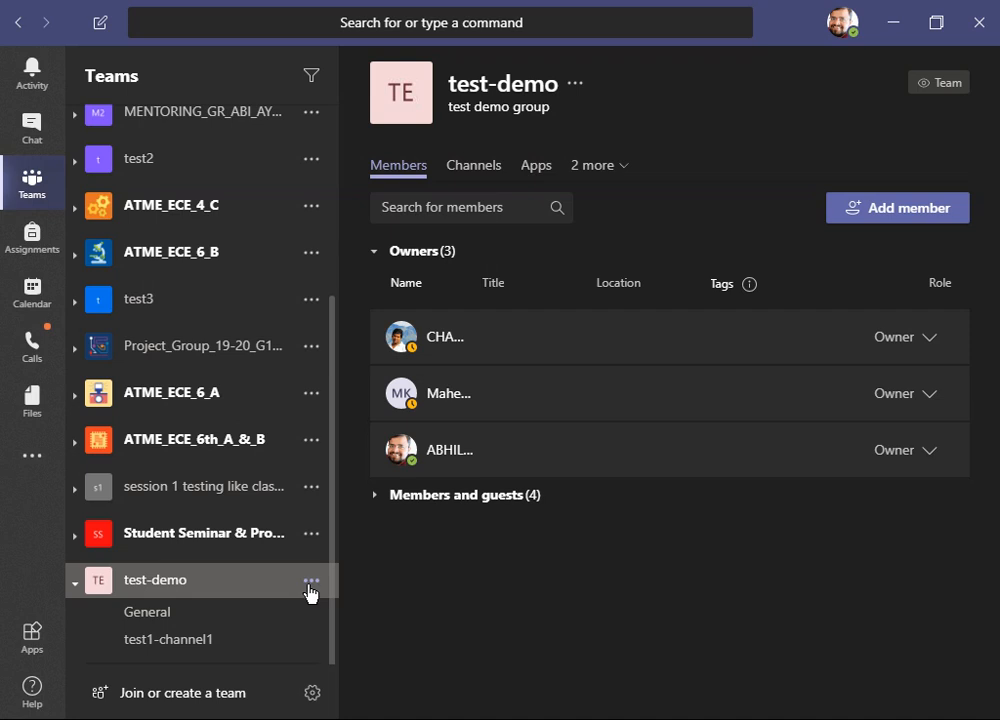
left_click(377, 496)
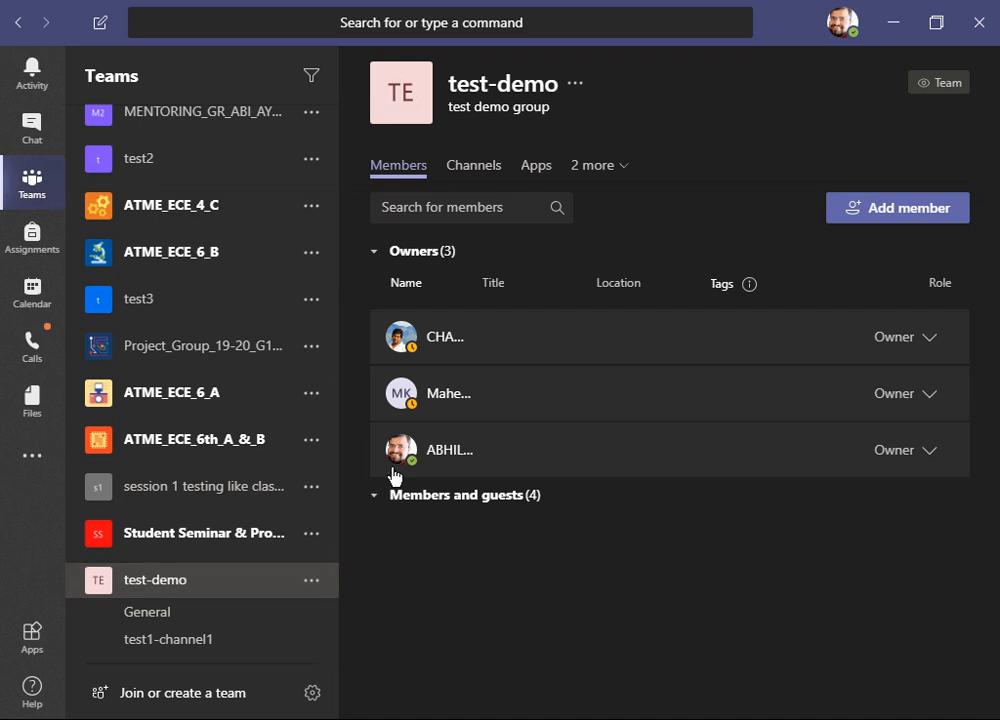
left_click(318, 586)
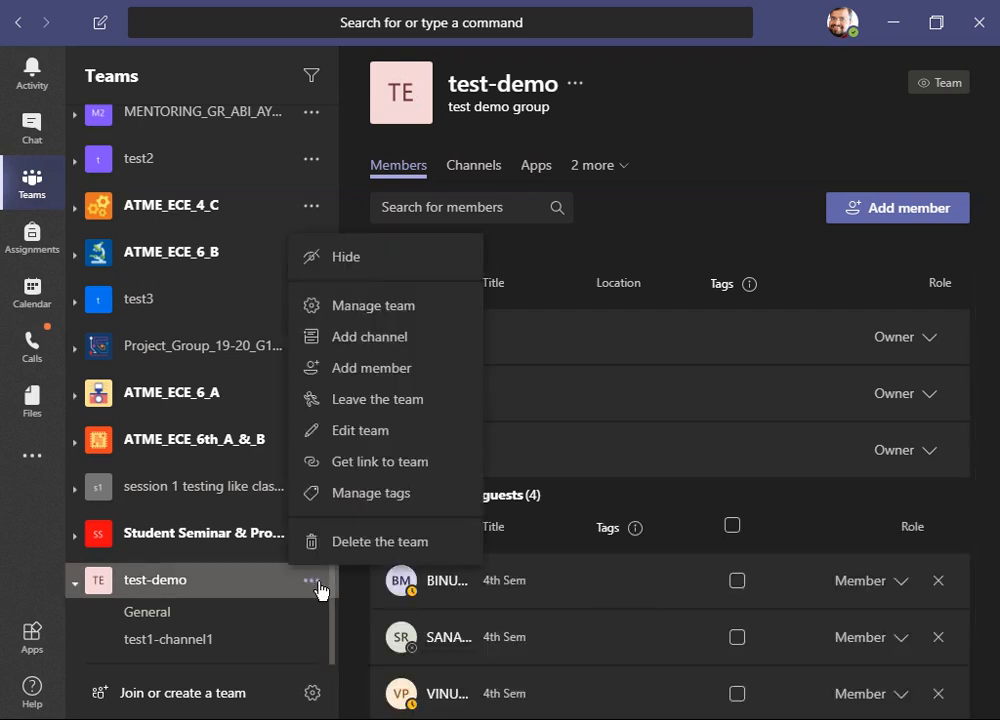
left_click(410, 308)
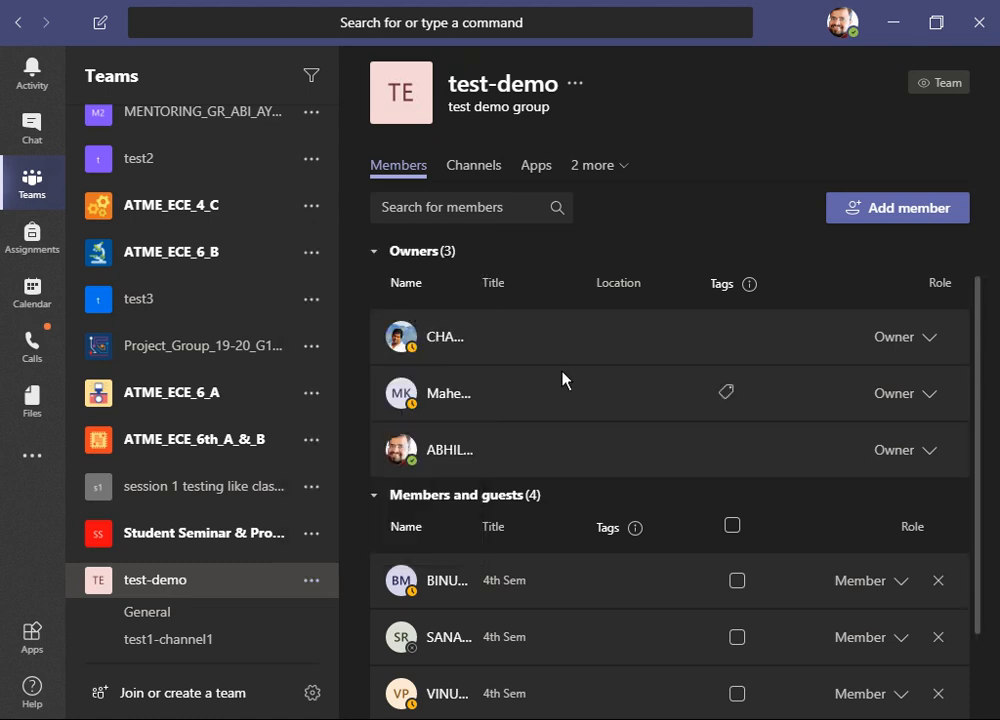
mouse_move(634, 525)
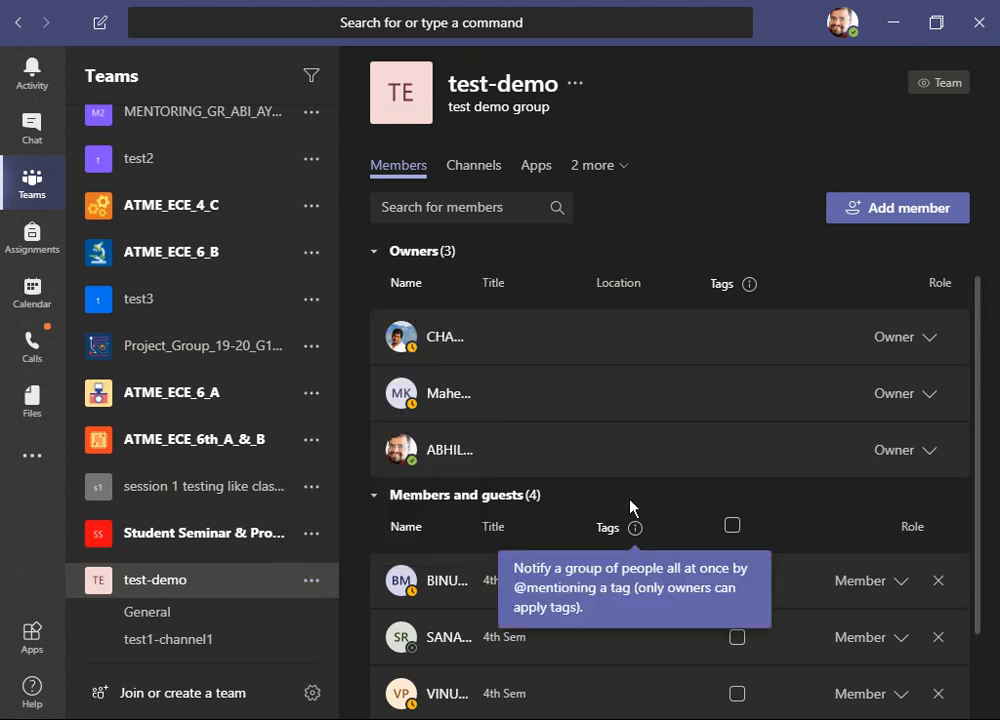
scroll(632, 505, "down", 1)
scroll(630, 505, "up", 1)
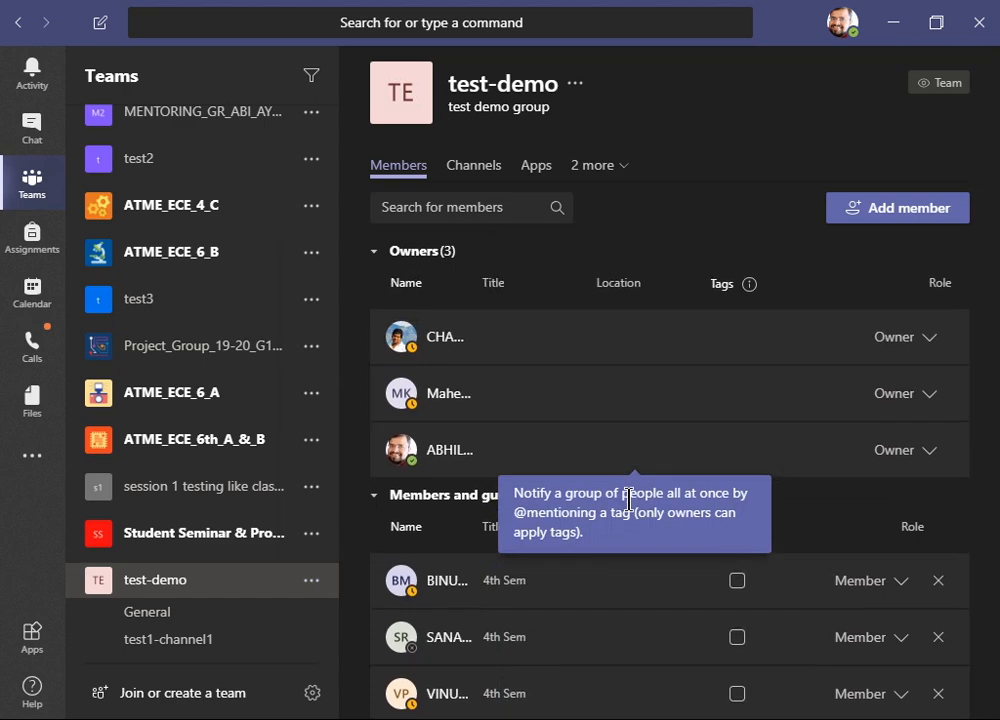
left_click(880, 212)
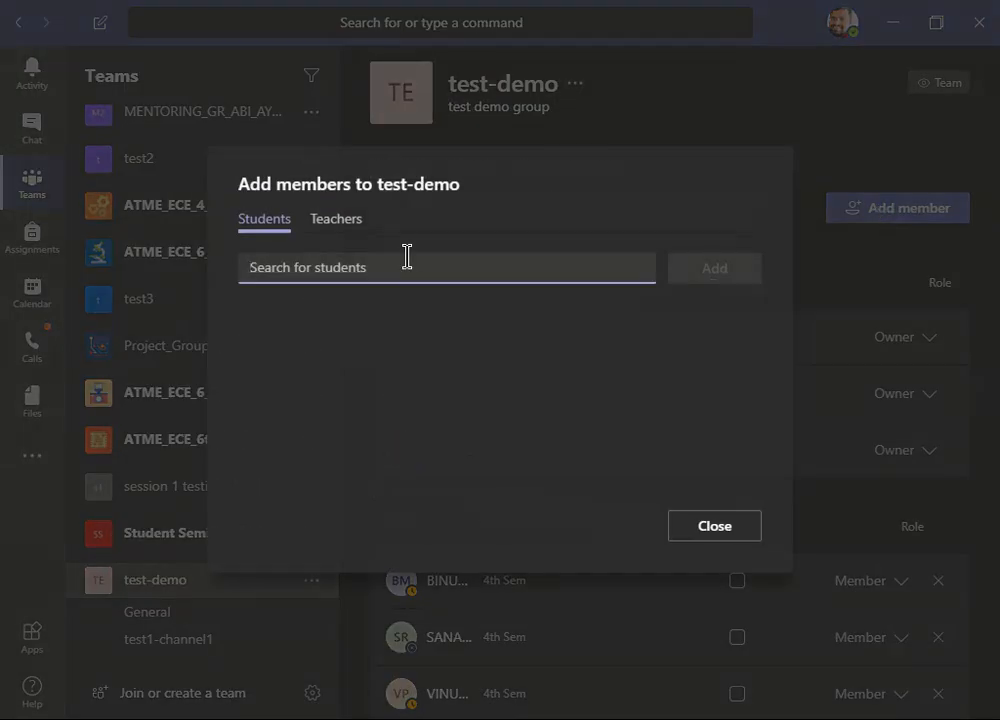
left_click(341, 227)
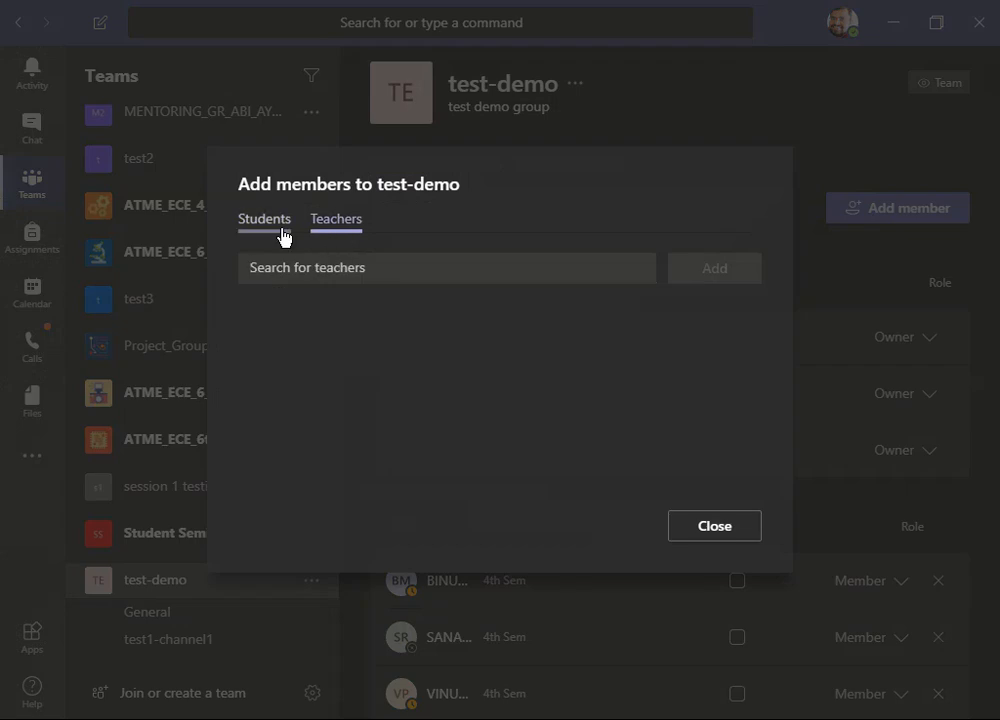
left_click(265, 230)
left_click(350, 228)
left_click(690, 531)
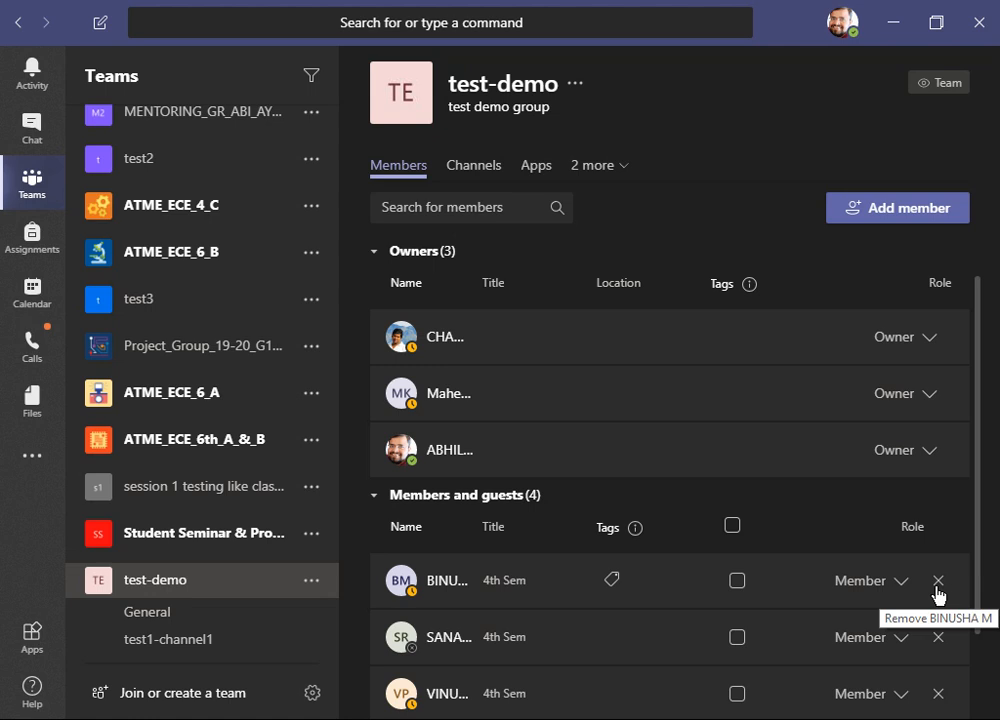
- Remove the first listed student from the test-demo team's members and guests
left_click(939, 582)
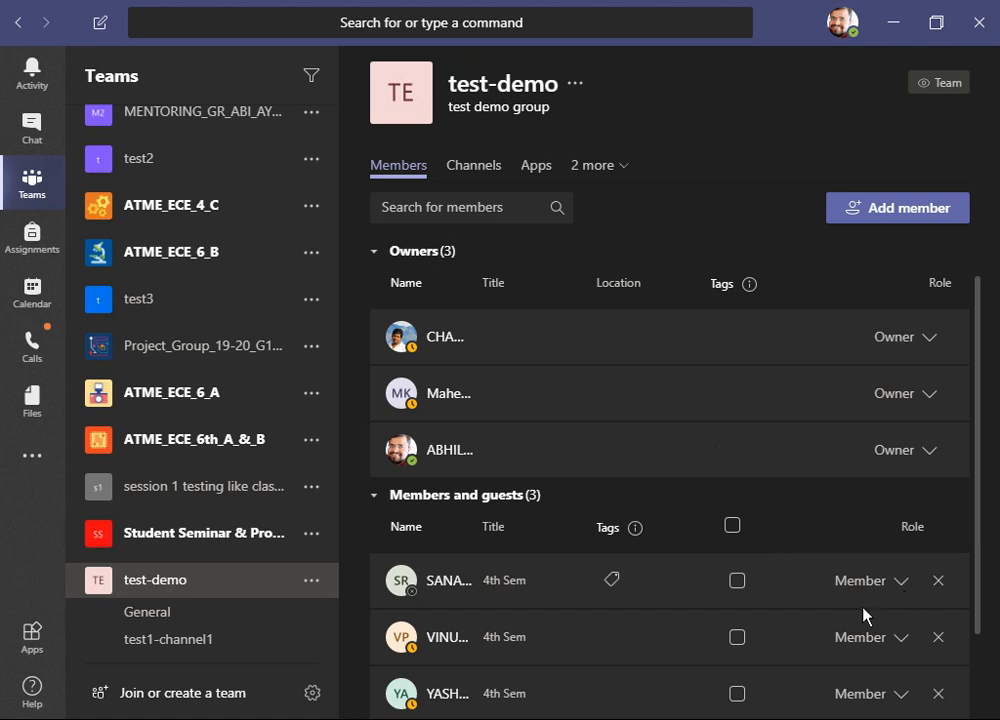
left_click(243, 596)
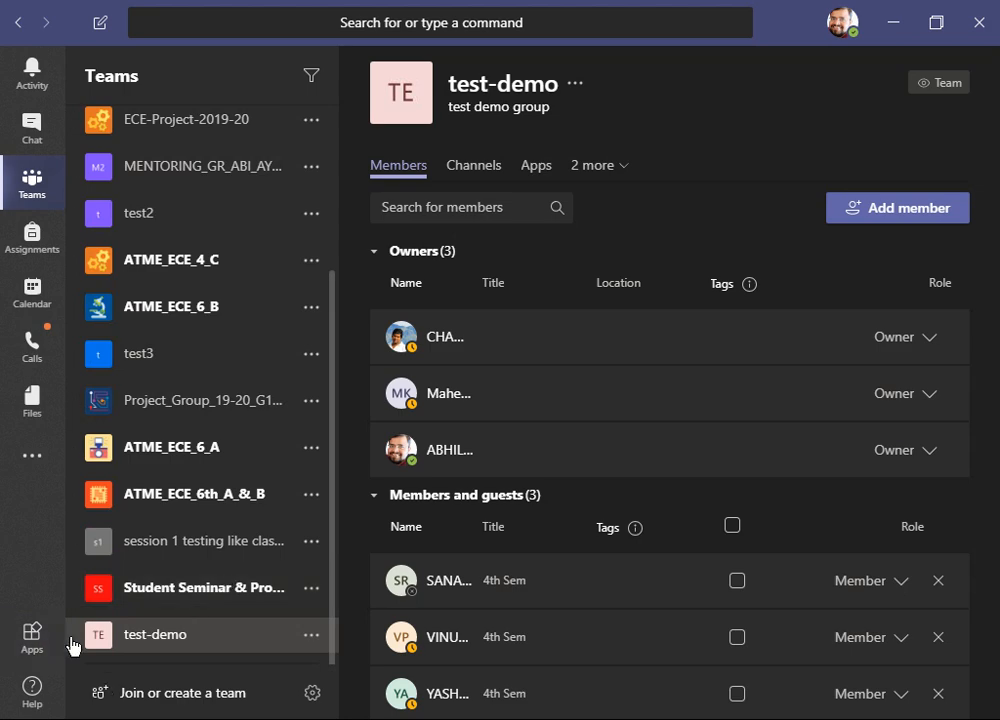
- Open the test-demo team's General channel
left_click(76, 638)
left_click(192, 609)
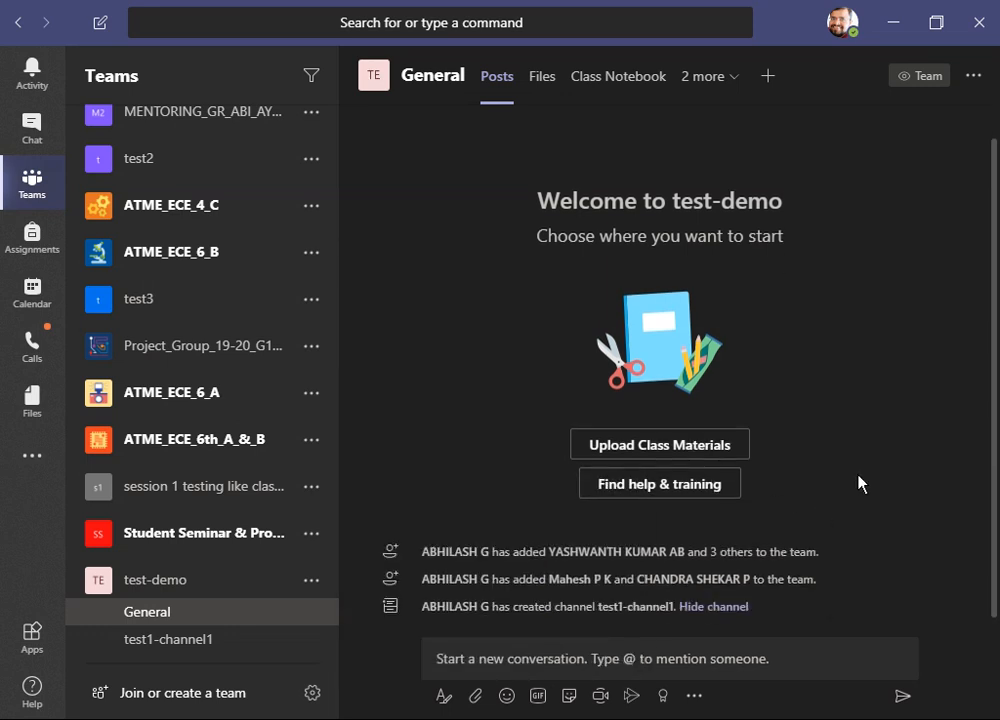
mouse_move(490, 558)
- Start an instant meeting in test1-channel1, close the people pane, and end the meeting for everyone
left_click(254, 645)
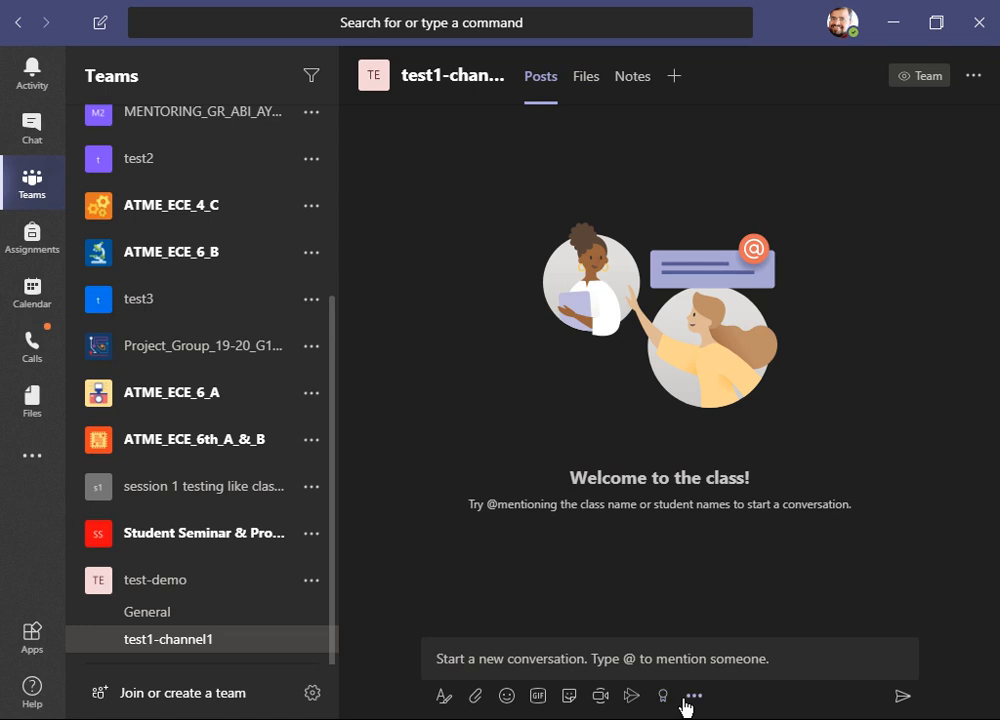
left_click(600, 695)
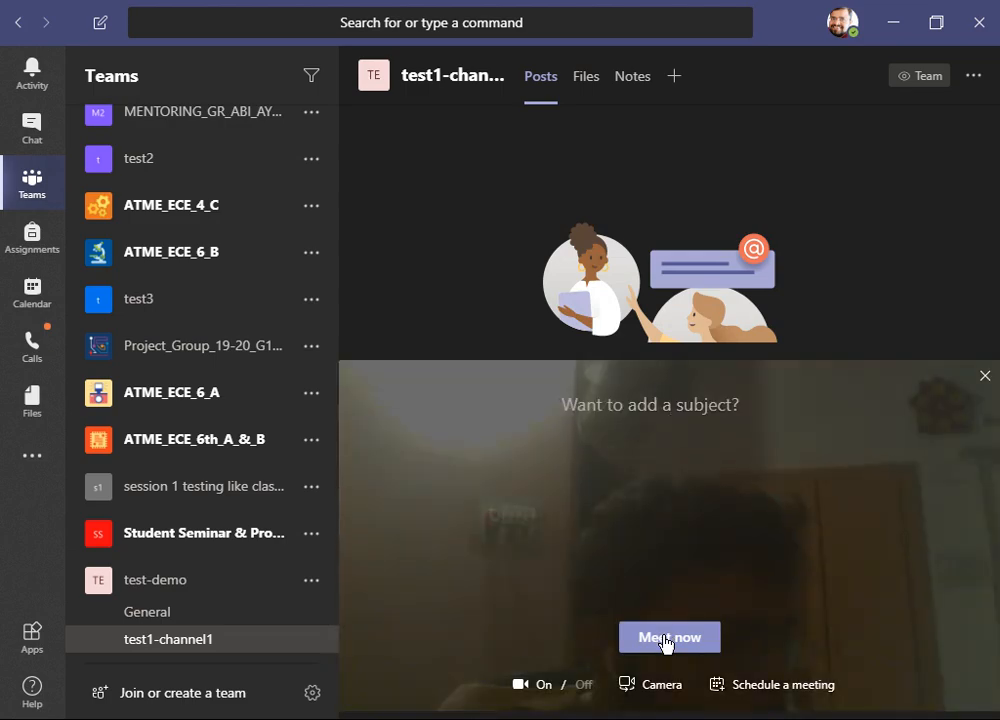
left_click(666, 640)
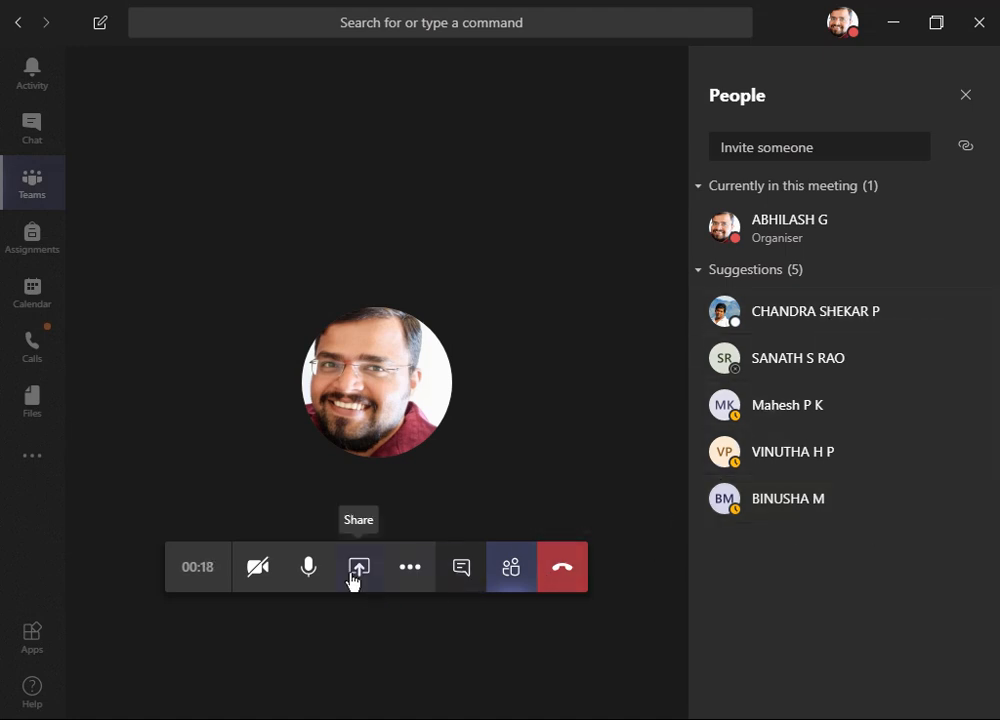
left_click(968, 100)
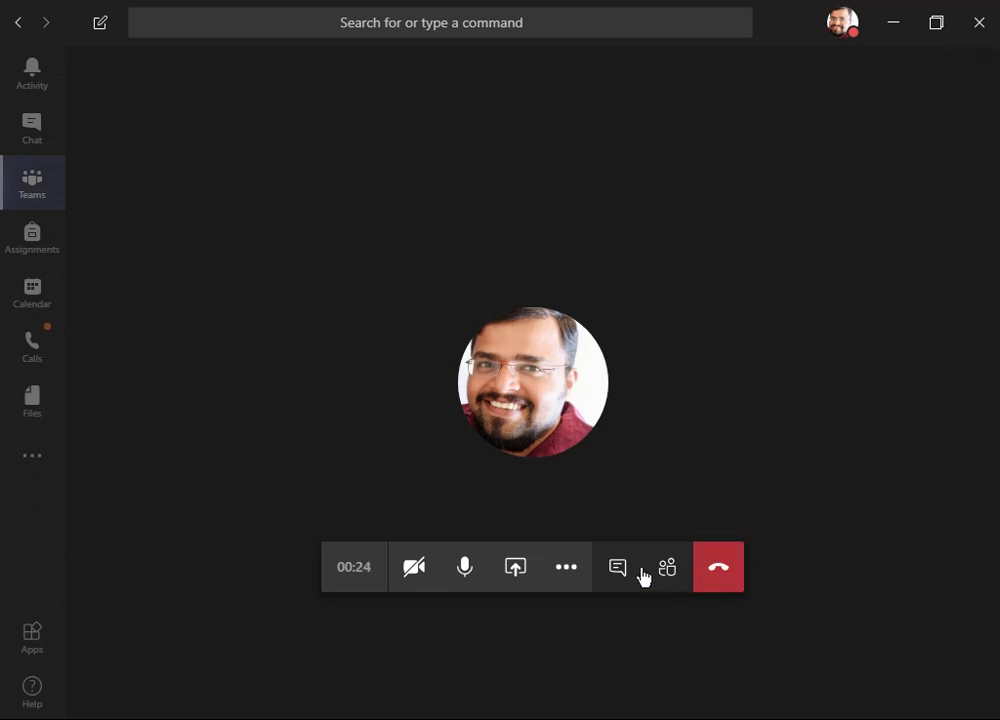
left_click(566, 573)
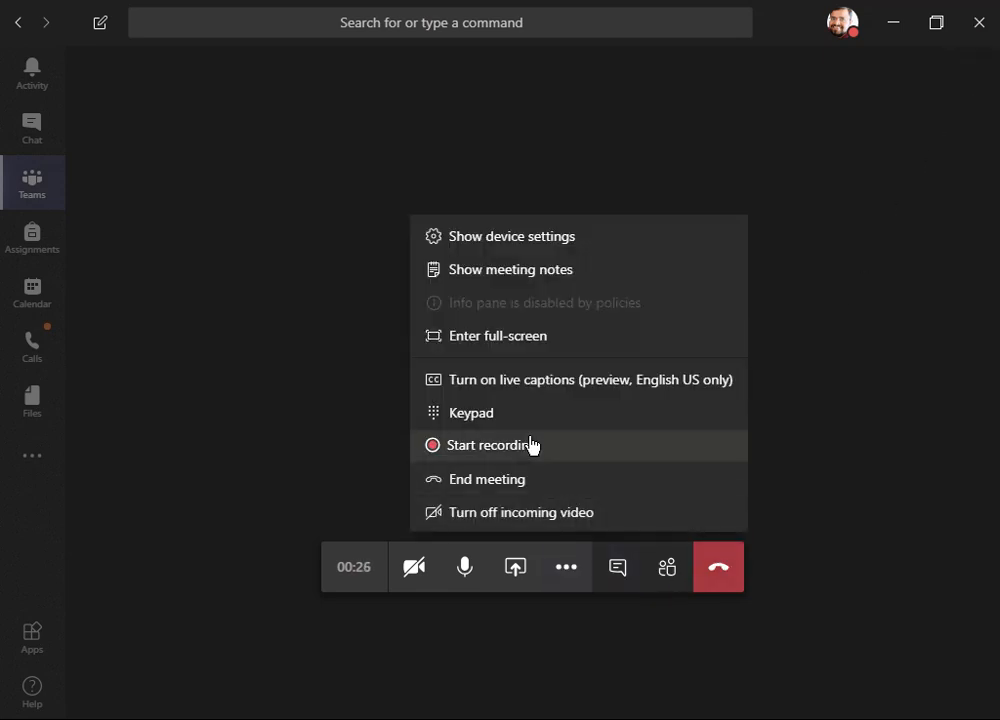
left_click(528, 479)
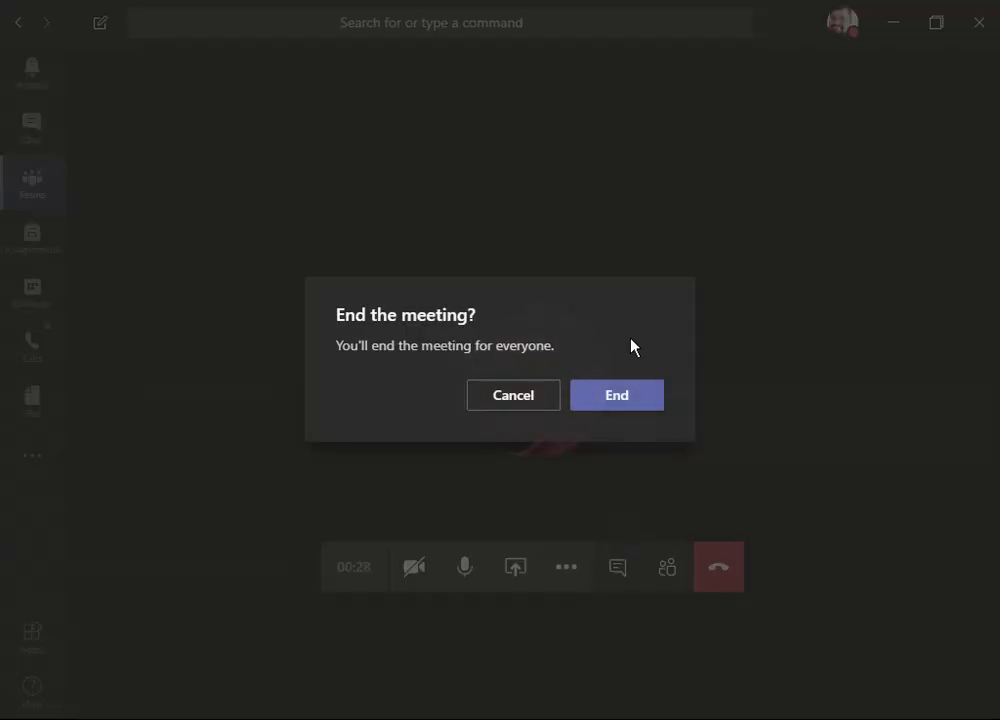
left_click(633, 400)
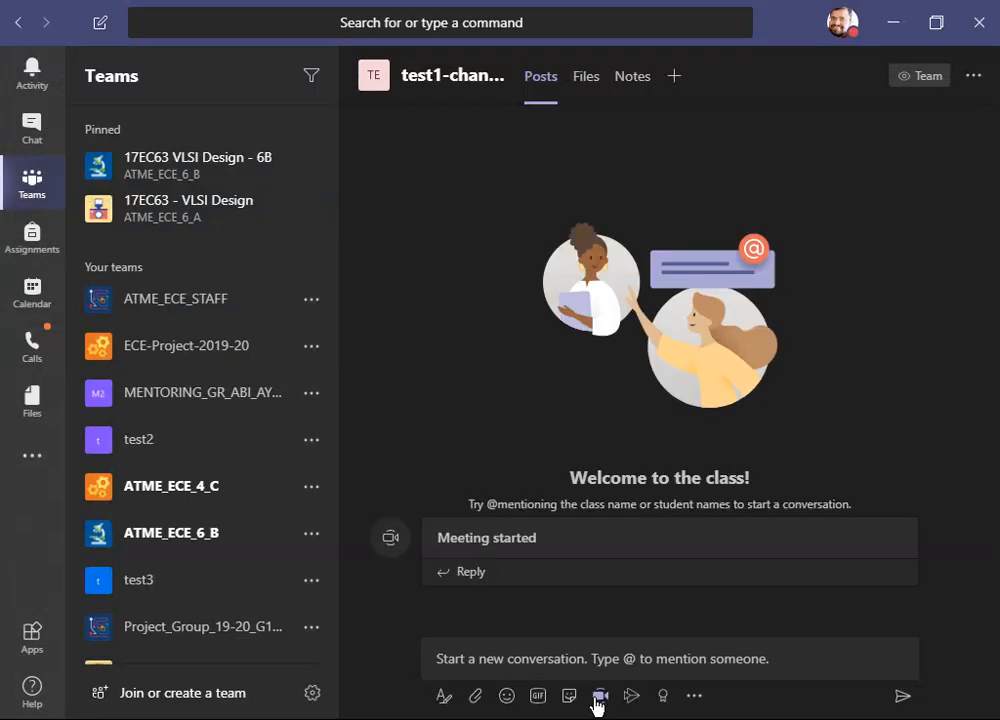
- Turn the camera off and start scheduling a new channel meeting titled Demo Class
left_click(598, 698)
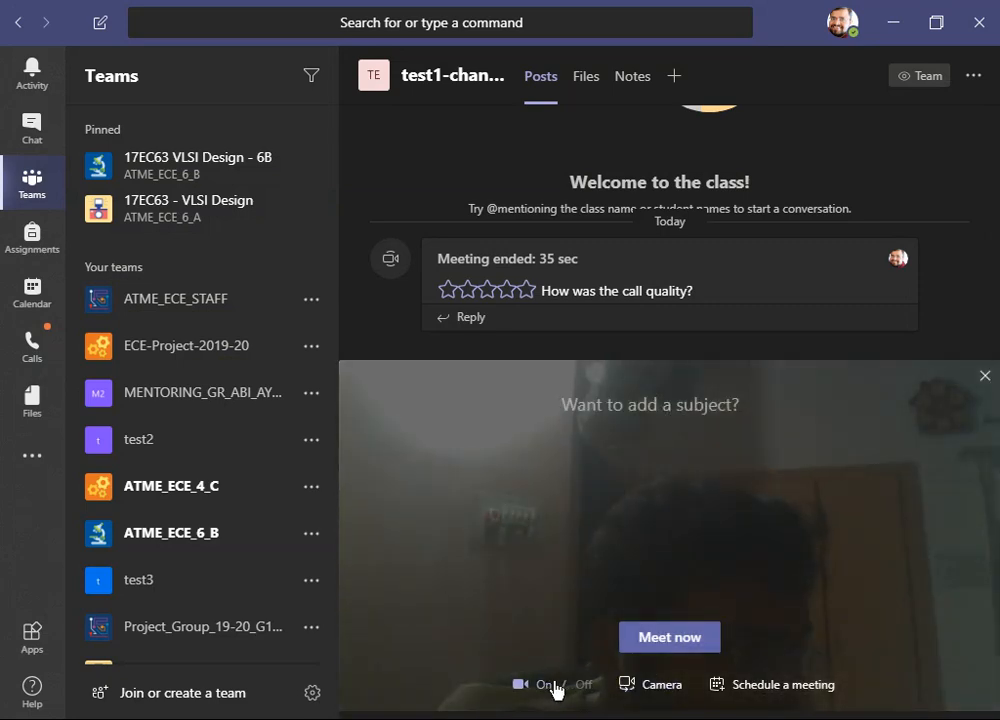
left_click(558, 685)
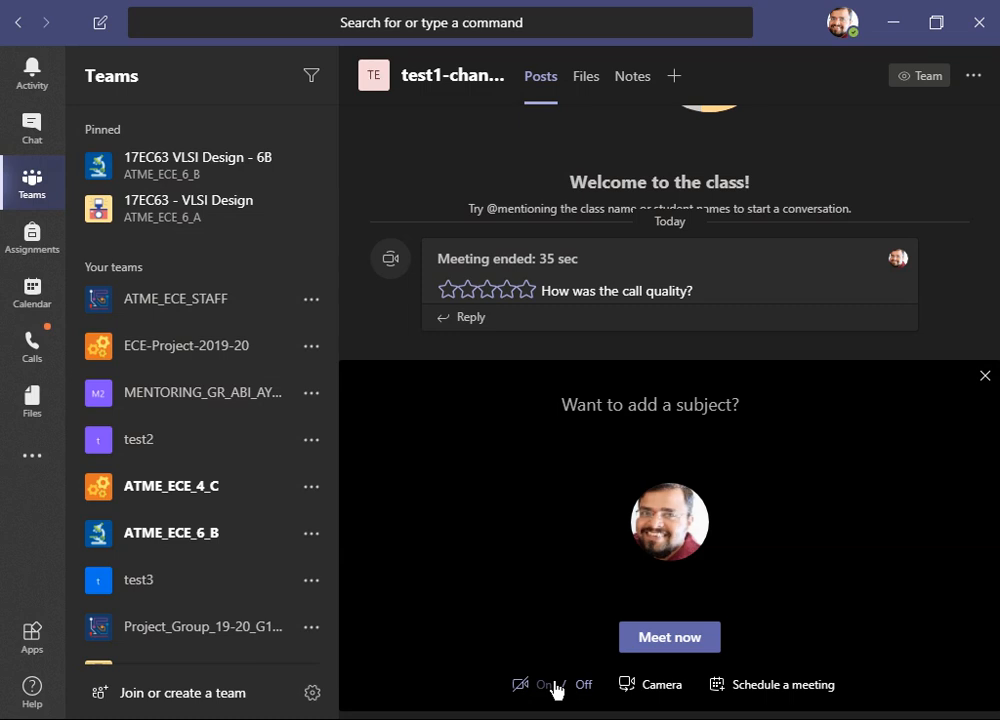
left_click(781, 689)
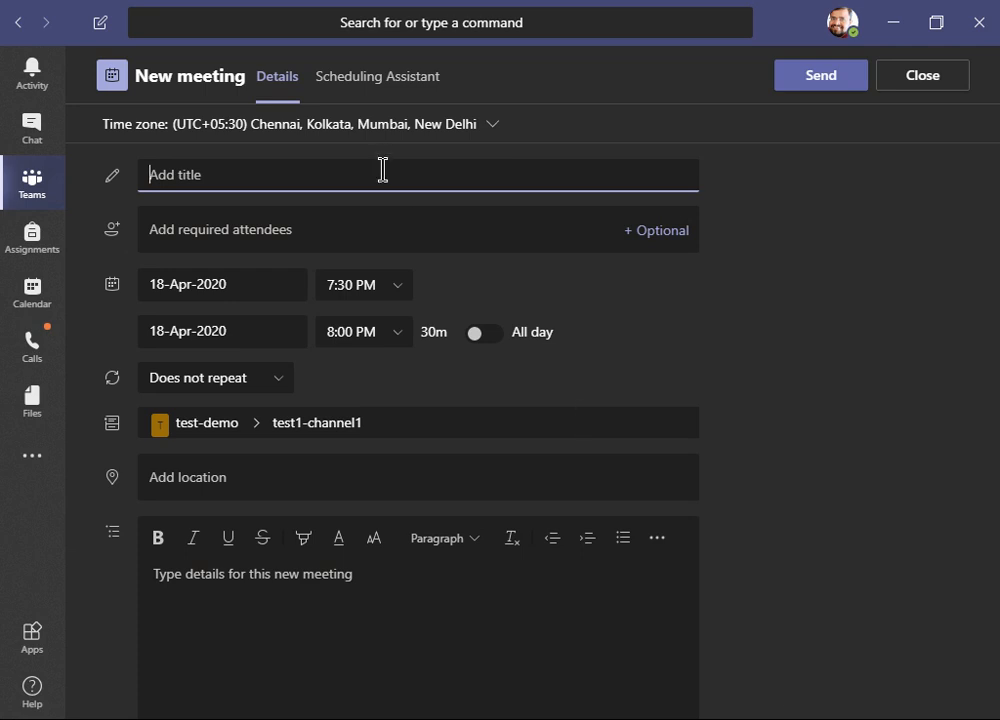
type("Demo")
type("Class")
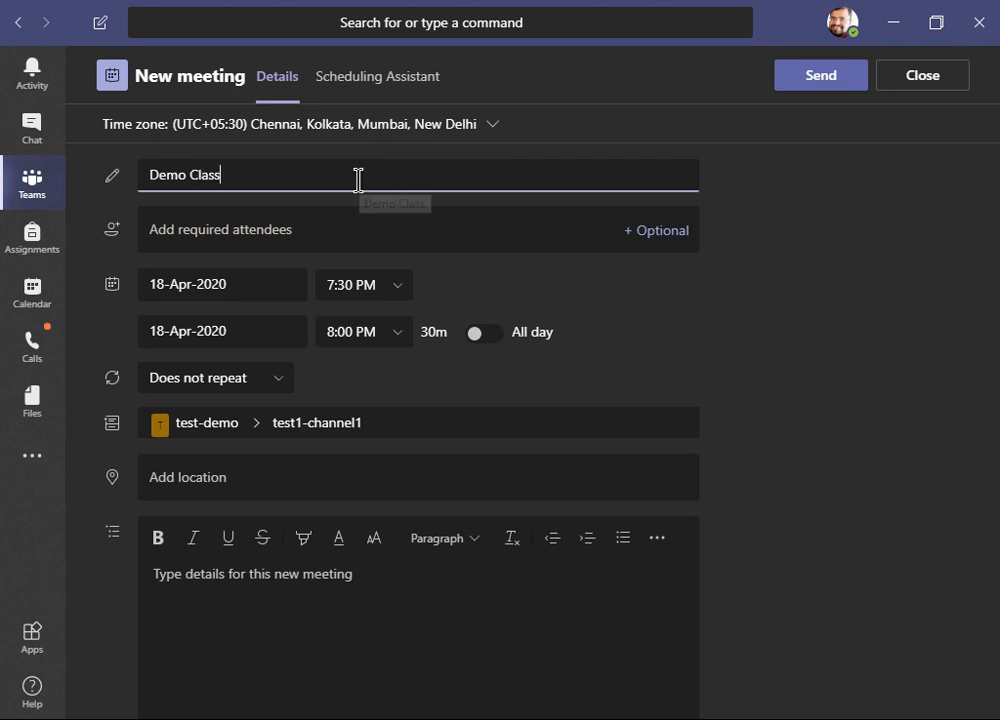
- Set the Demo Class meeting's end time to 8:15 PM
left_click(354, 231)
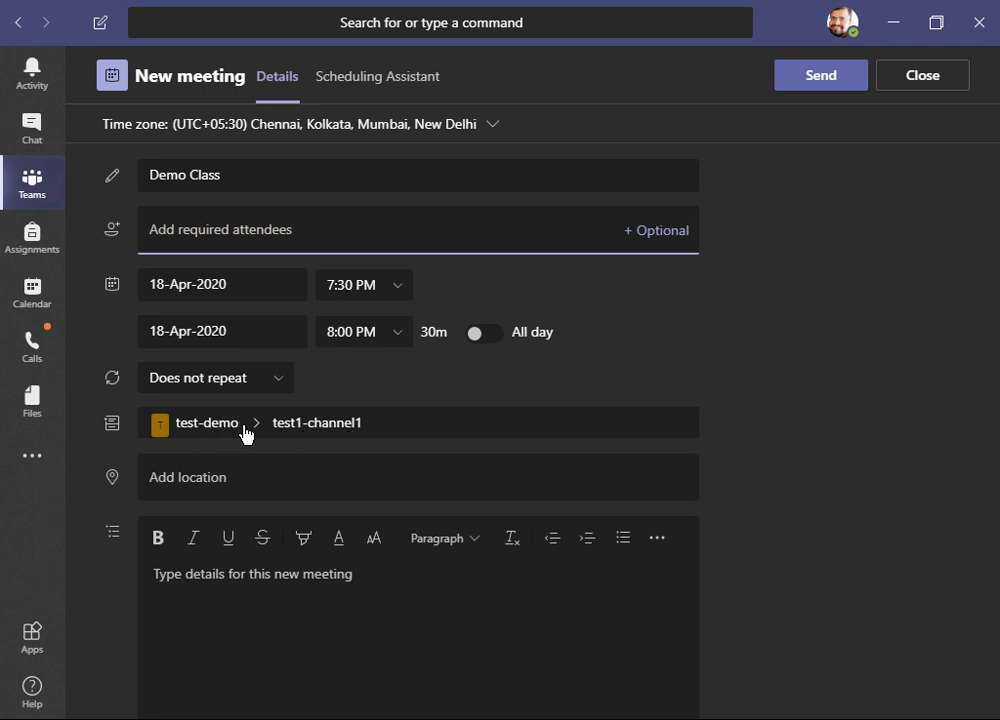
left_click(379, 422)
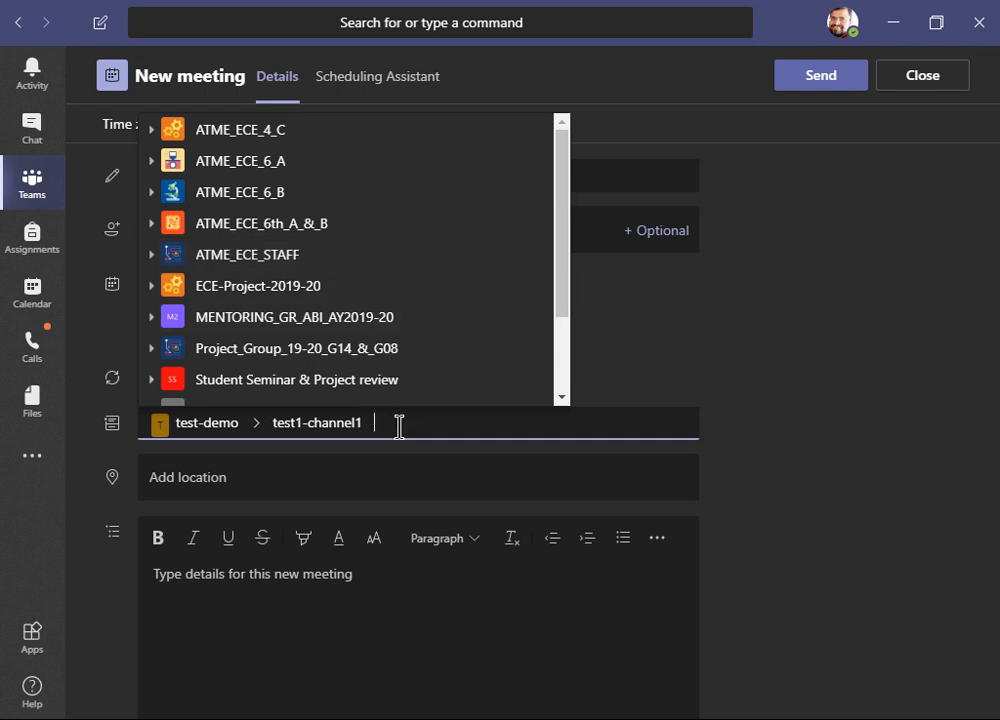
left_click(629, 394)
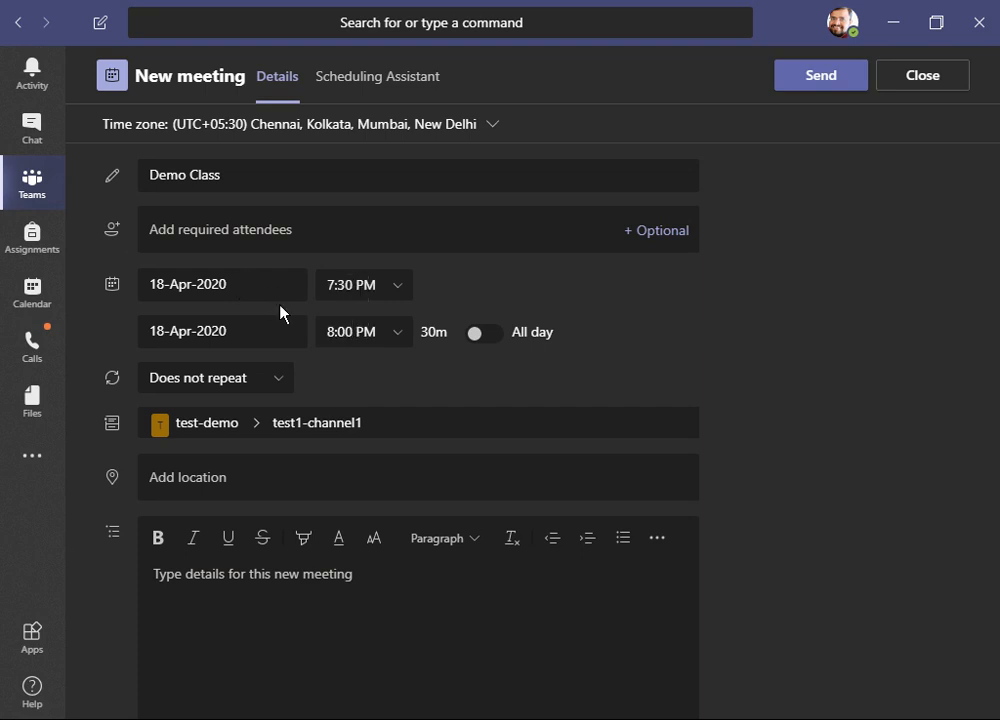
left_click(388, 341)
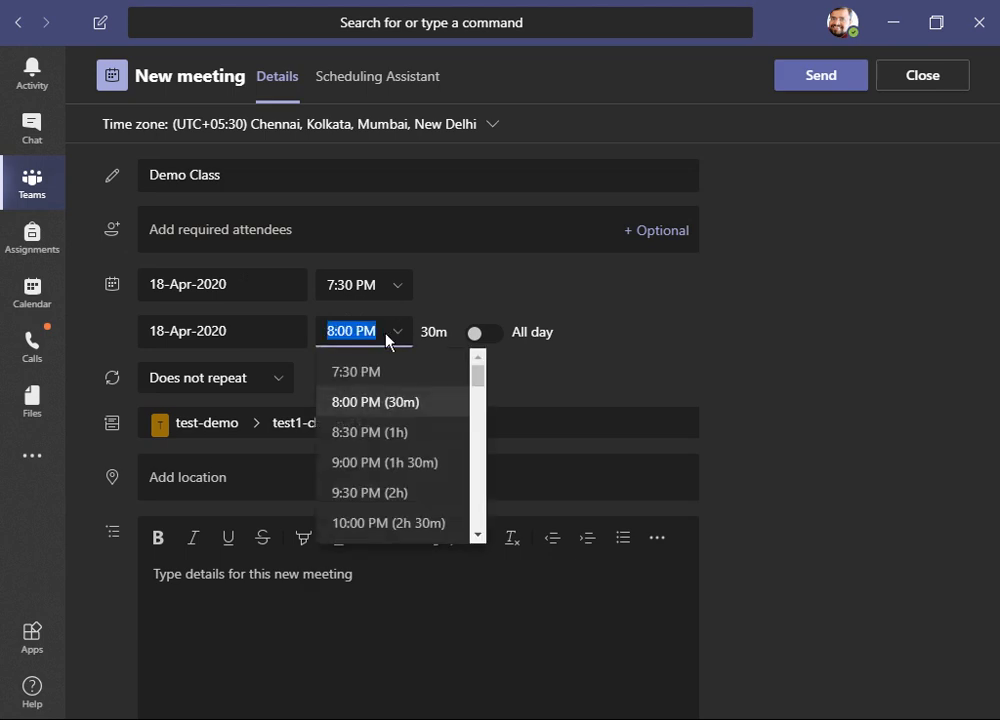
left_click(388, 341)
left_click(373, 329)
key("Left")
key("Left")
key("Left")
key("Delete")
key("Delete")
type("15")
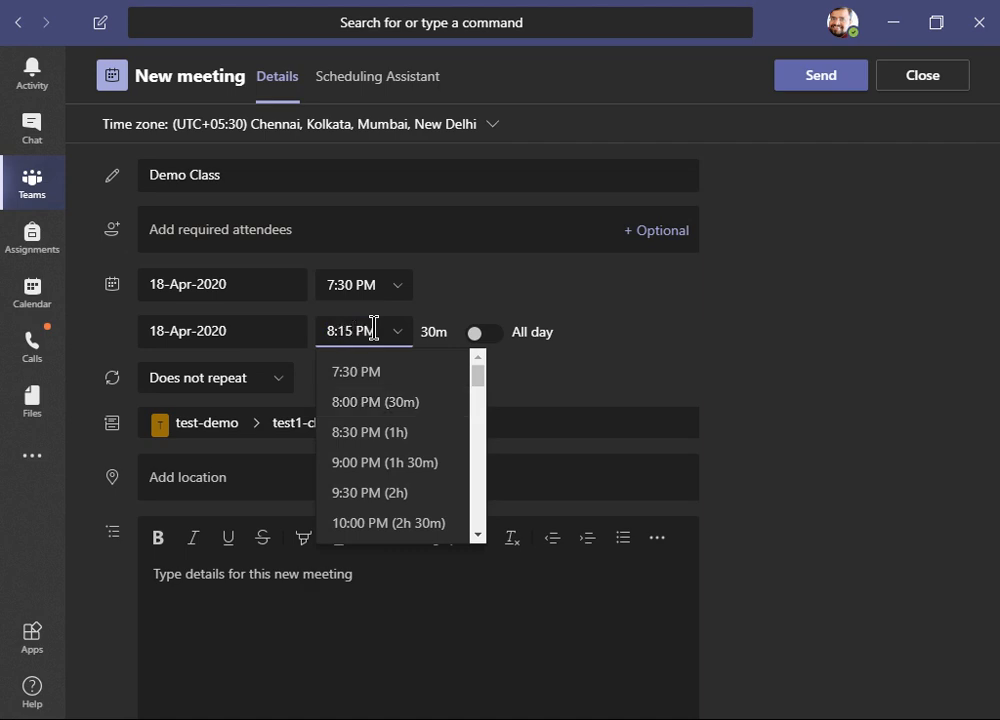
left_click(496, 289)
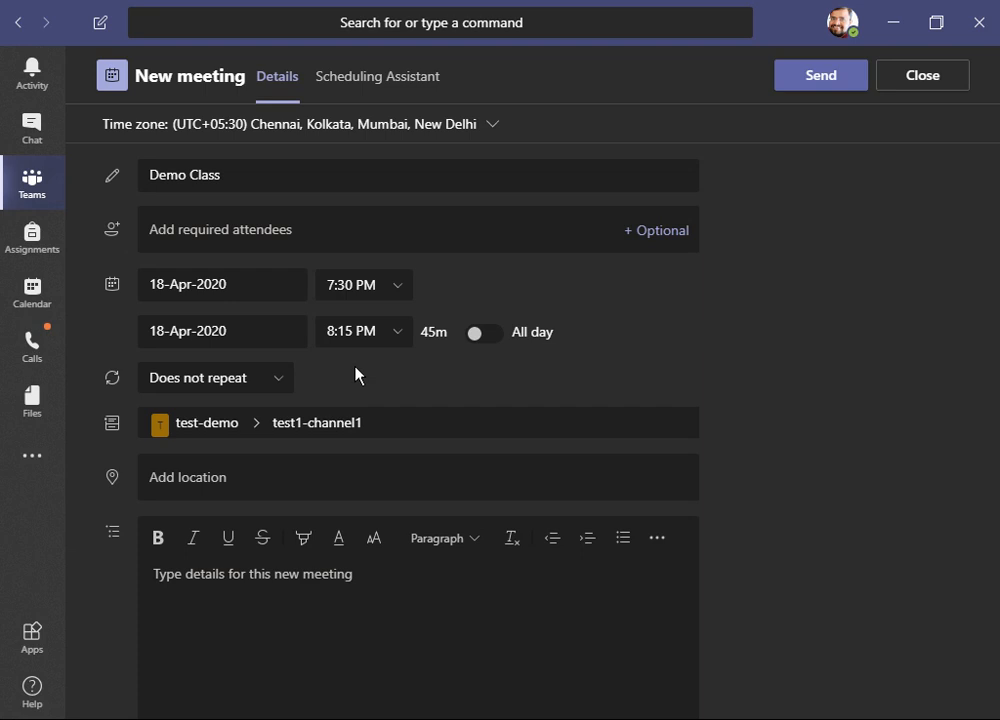
- Check the Scheduling Assistant, then send the Demo Class meeting invitation to test1-channel1
left_click(392, 85)
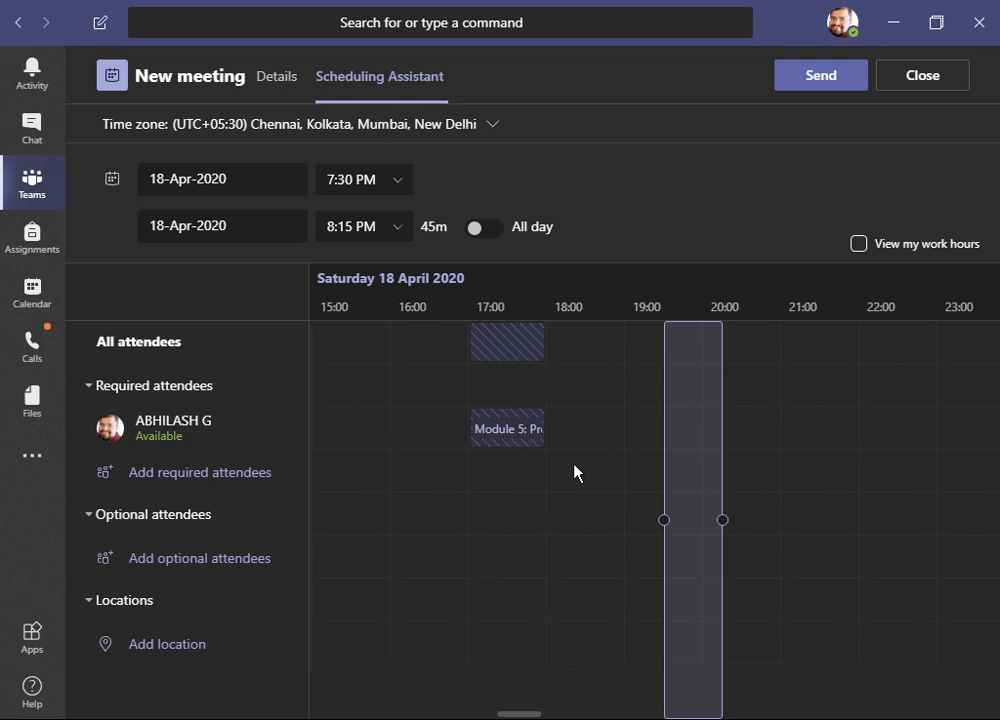
mouse_move(681, 496)
left_click(288, 79)
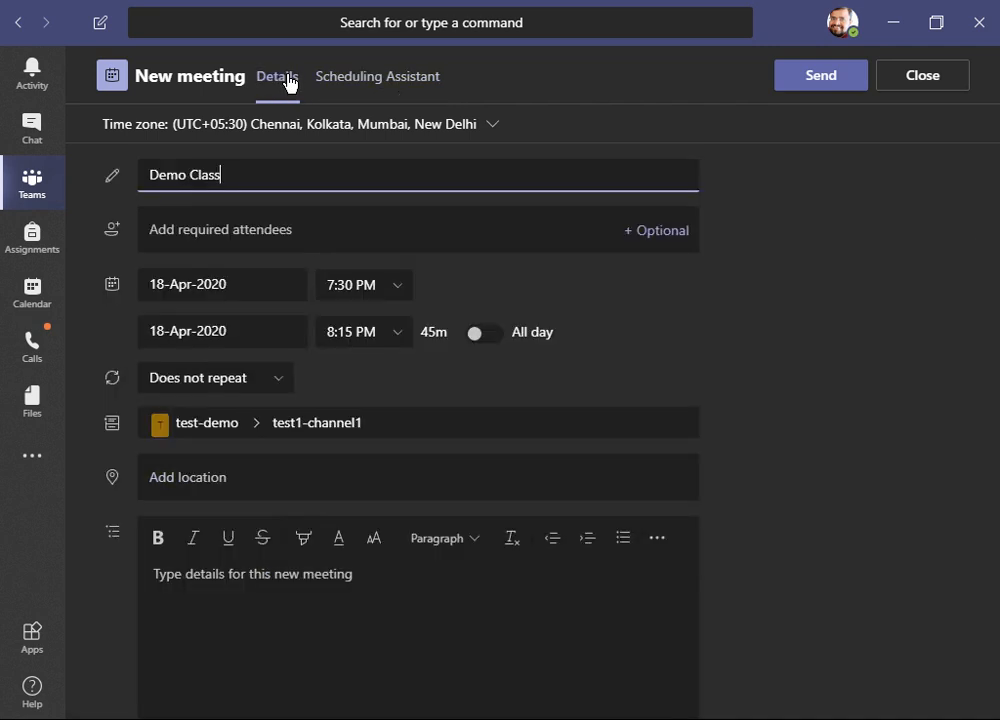
left_click(822, 85)
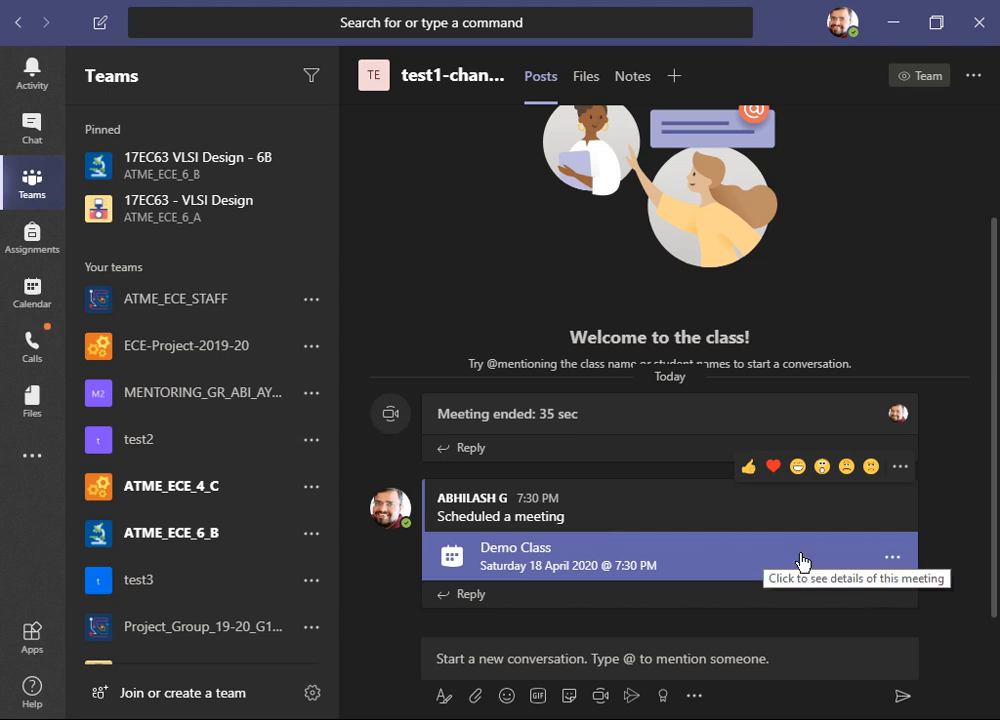
- Open the scheduled Demo Class meeting's details from the channel post
left_click(892, 558)
left_click(951, 515)
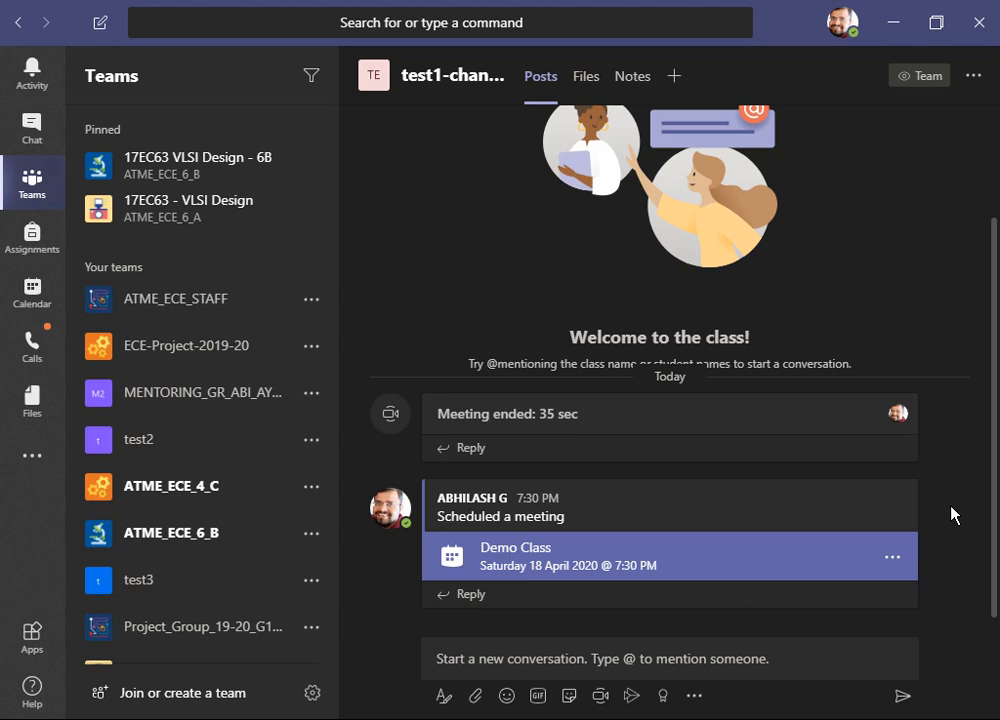
left_click(638, 572)
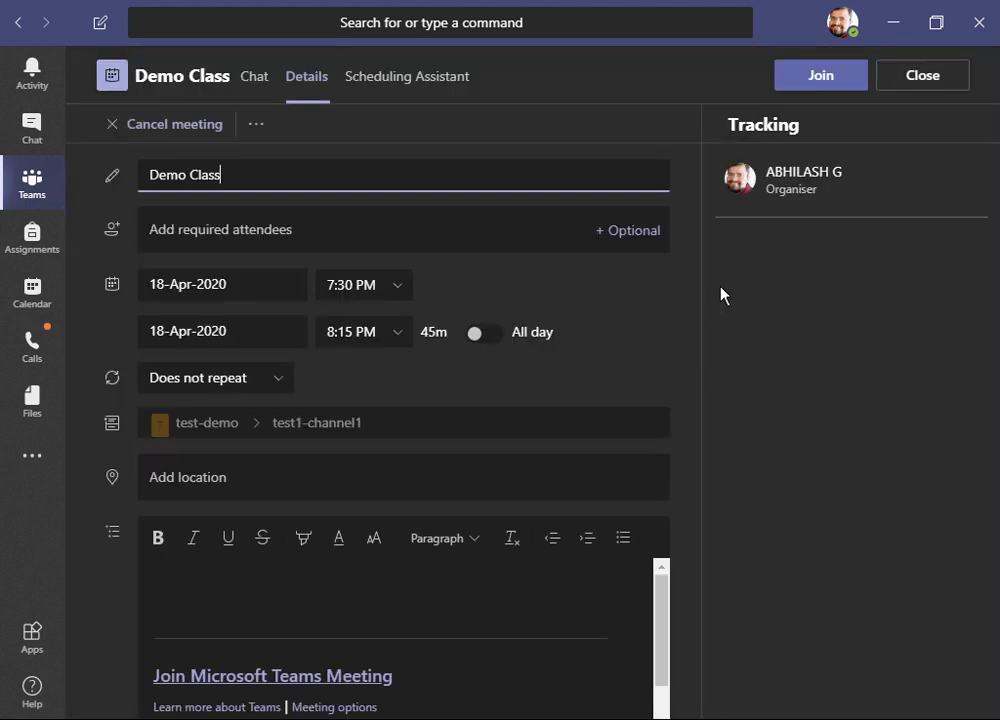
- Join the Demo Class meeting now and show the participants list
left_click(814, 76)
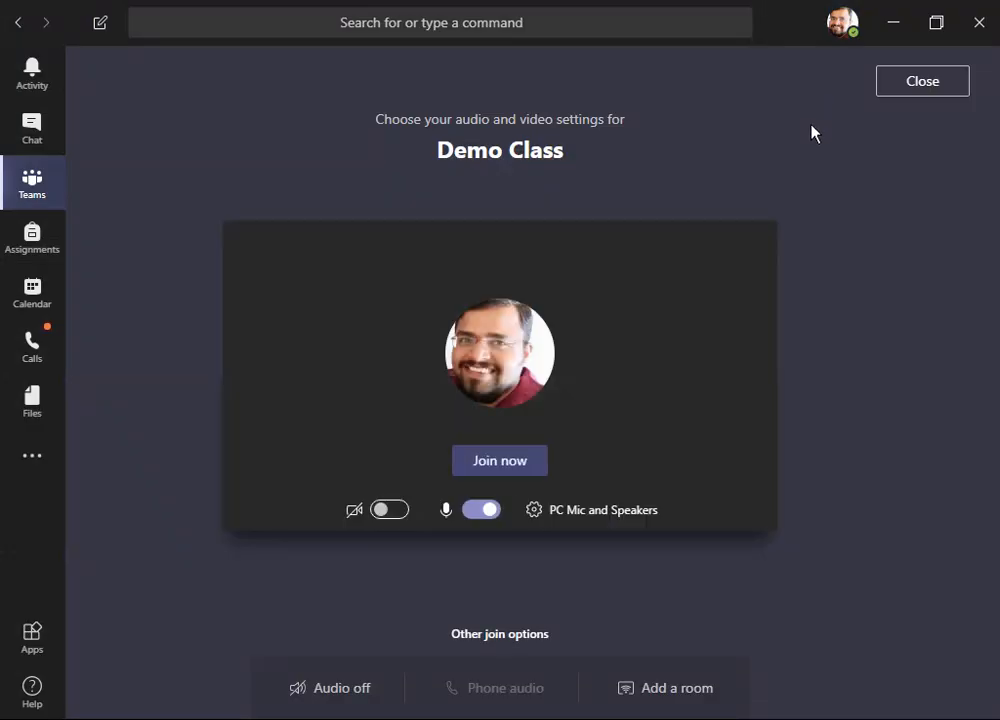
left_click(528, 465)
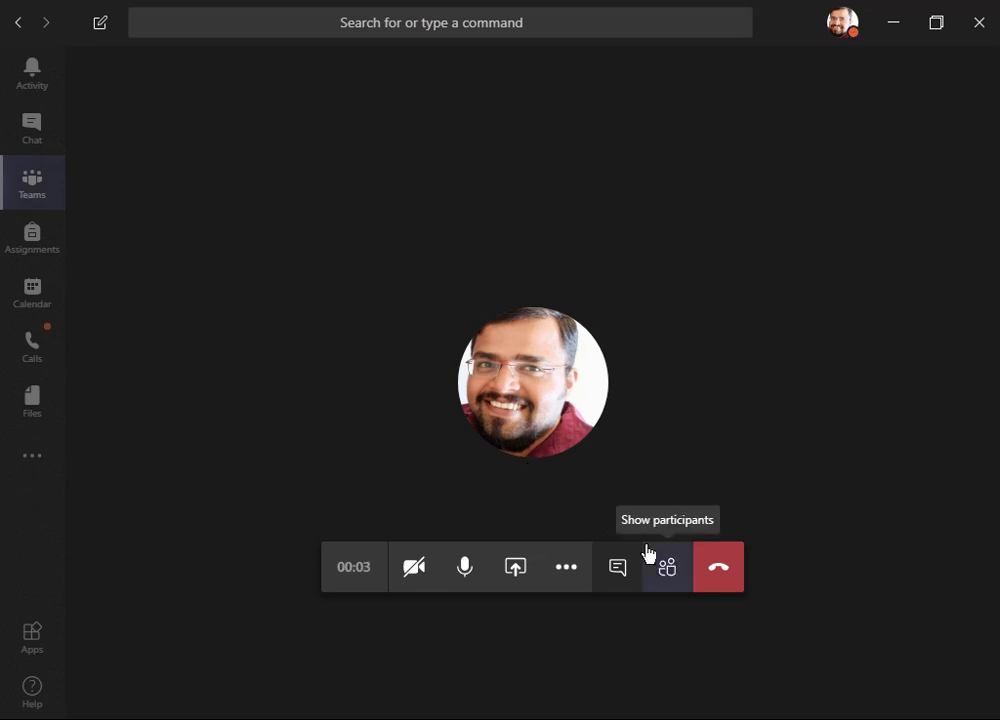
left_click(666, 568)
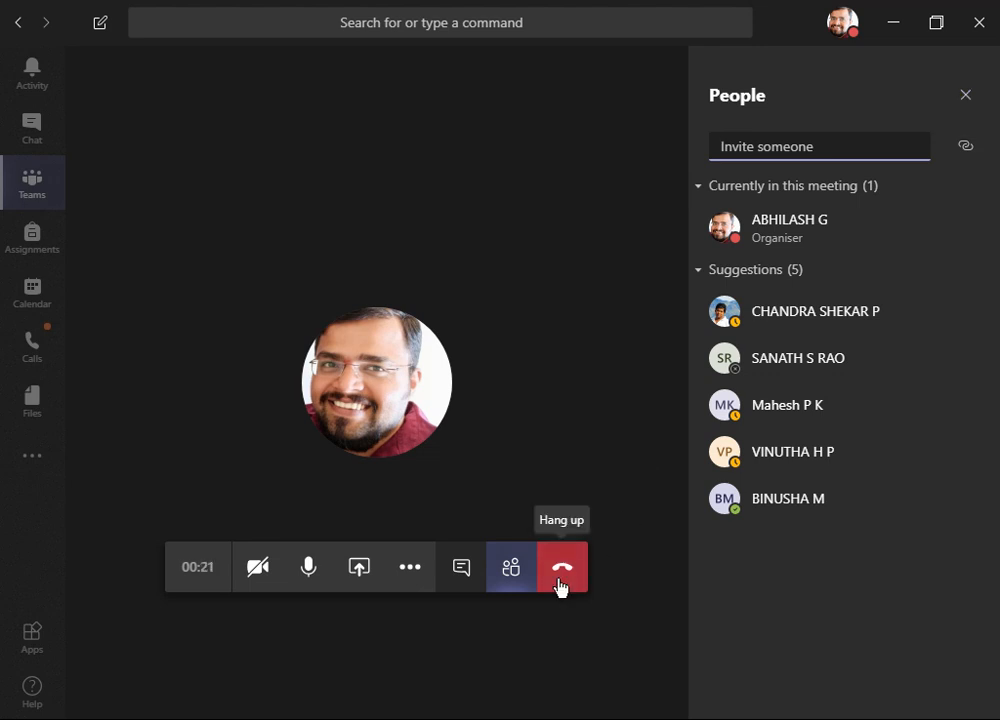
- Share Screen 2 from the meeting's content sharing options
left_click(369, 573)
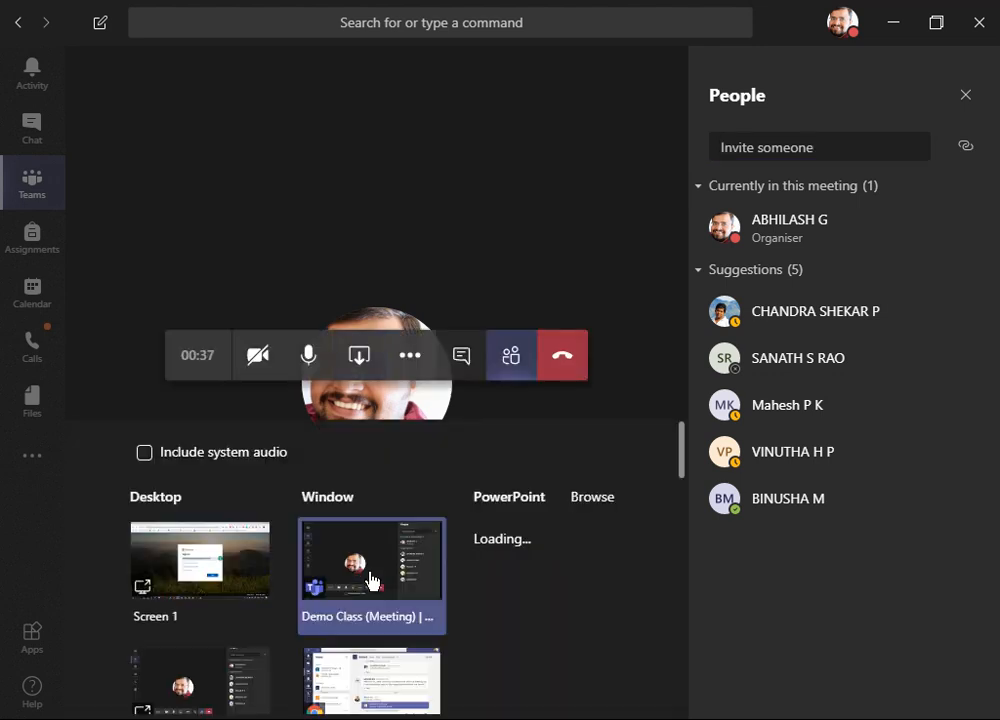
scroll(380, 583, "down", 2)
scroll(380, 585, "up", 2)
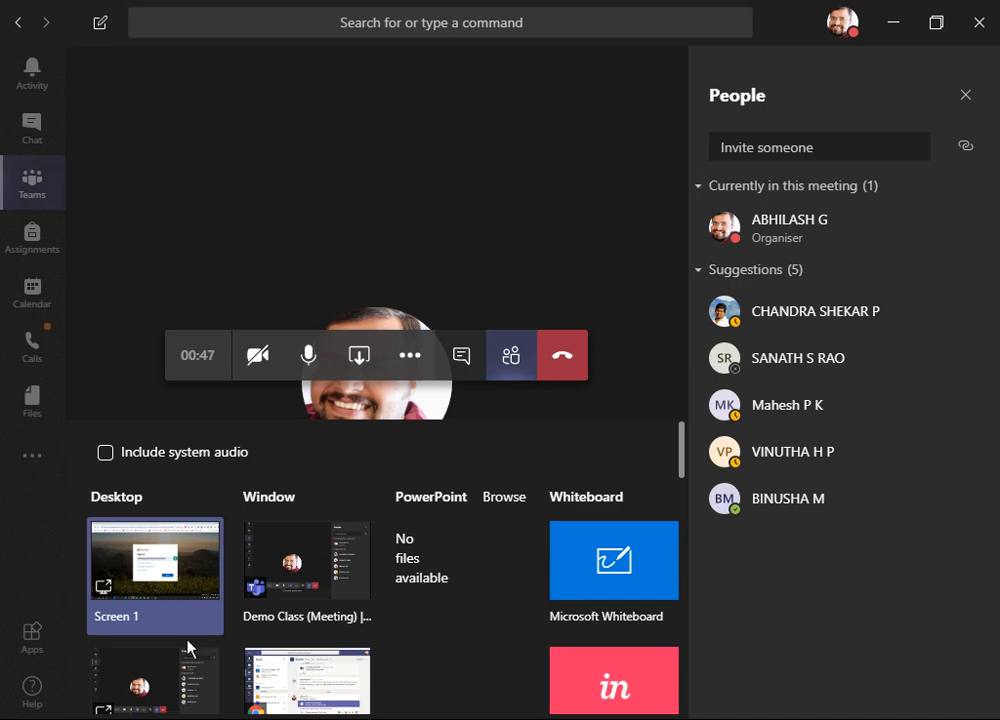
scroll(192, 665, "down", 2)
scroll(192, 665, "up", 1)
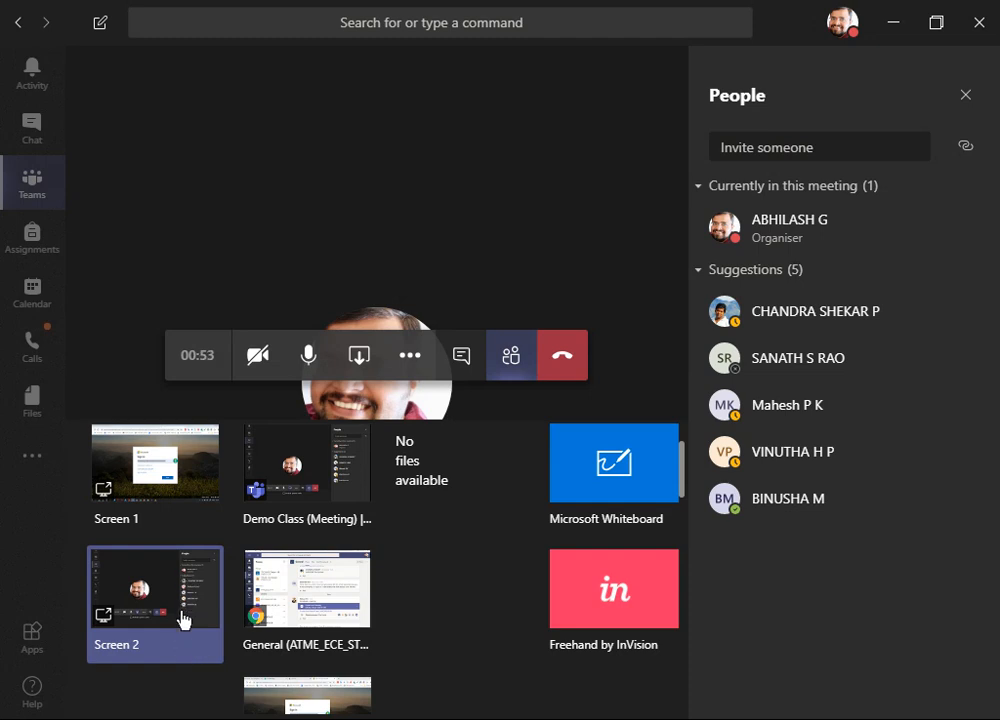
left_click(183, 620)
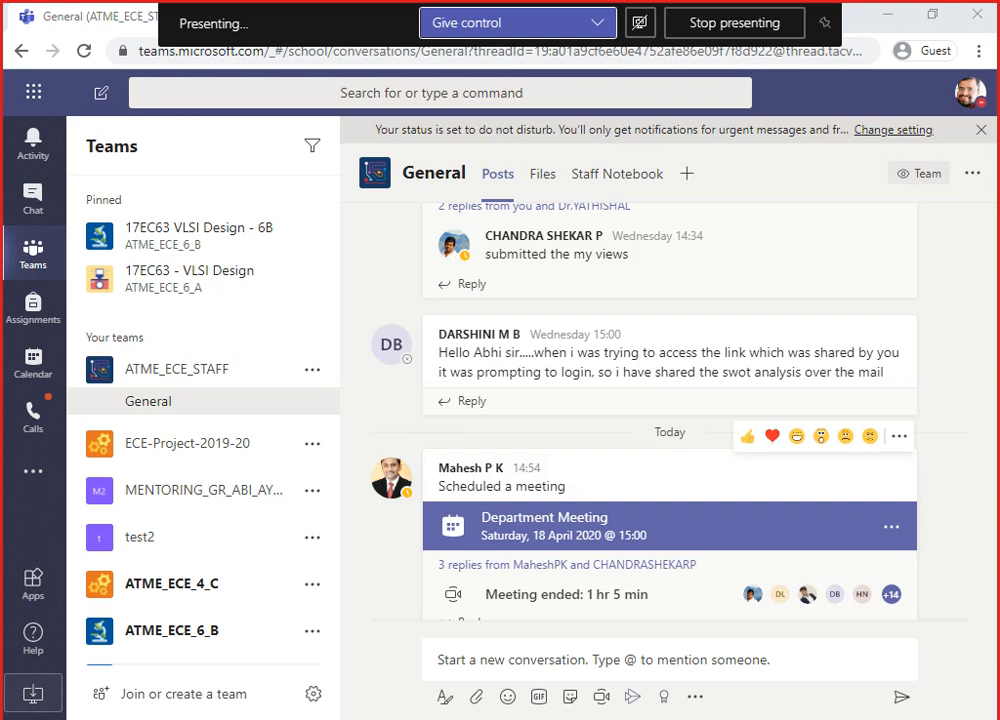
- Switch to the MSTeams_user_guide.pptx presentation in PowerPoint while presenting, then return to the meeting window
mouse_move(452, 719)
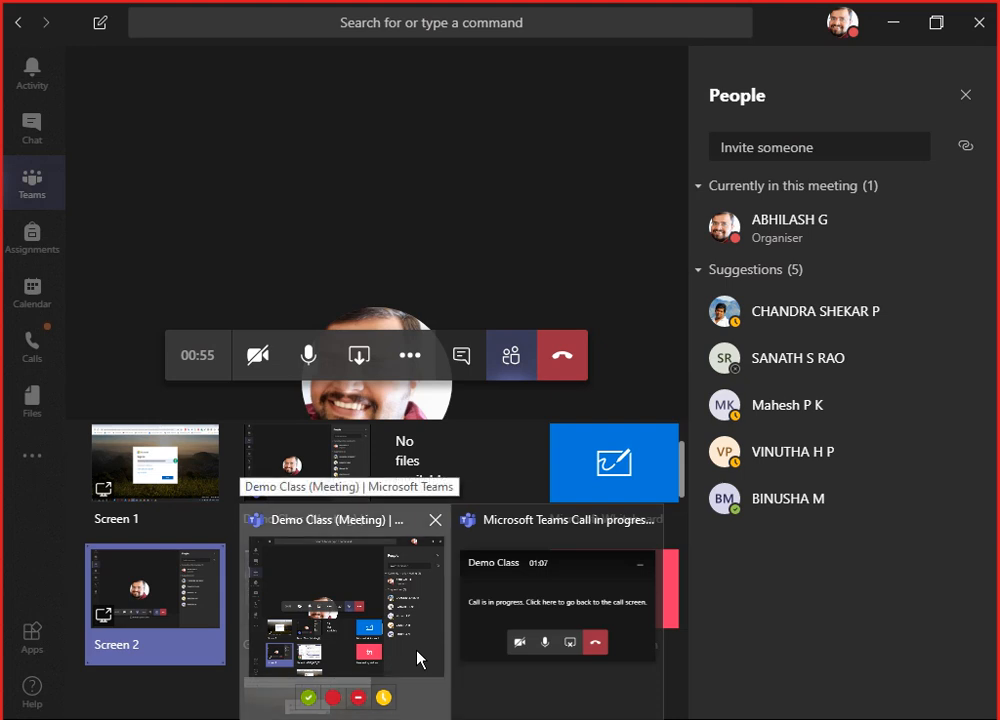
left_click(417, 657)
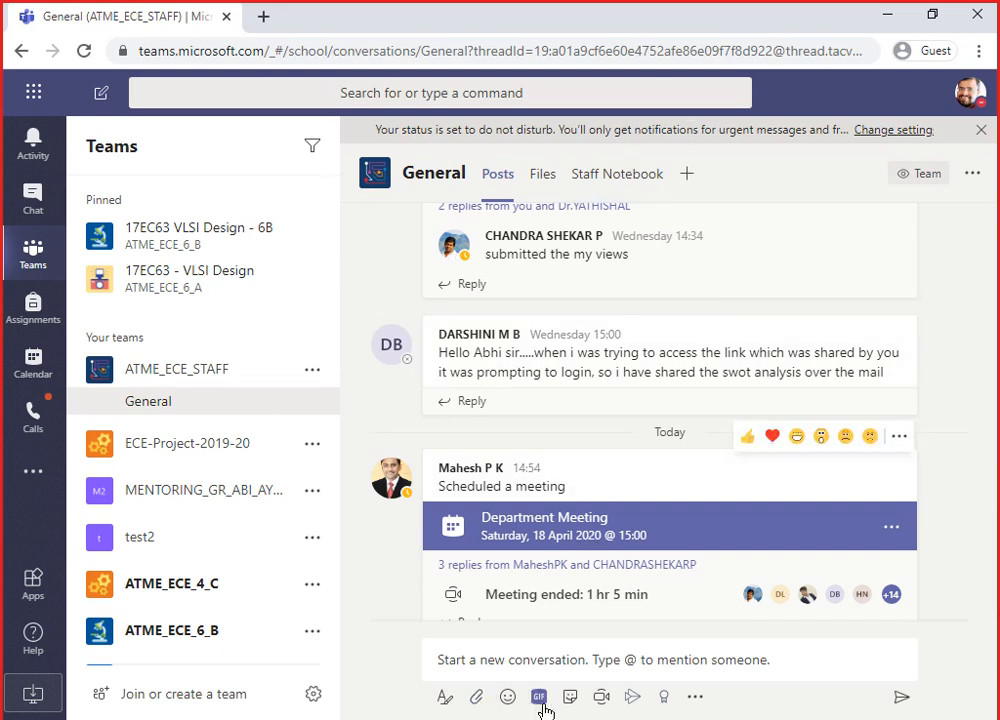
mouse_move(560, 718)
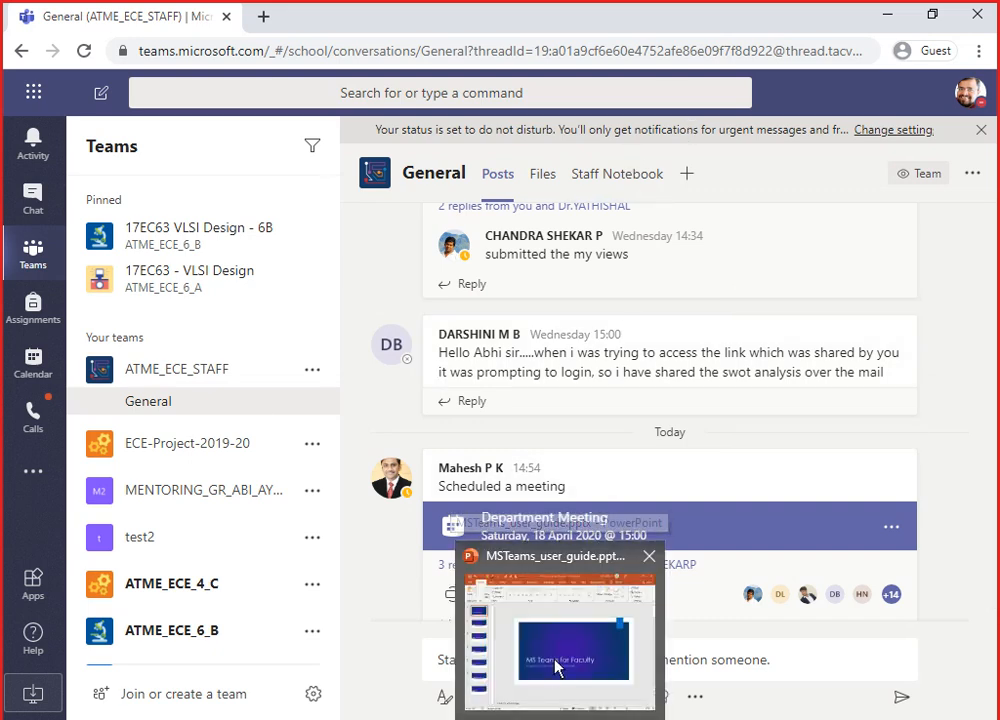
left_click(493, 662)
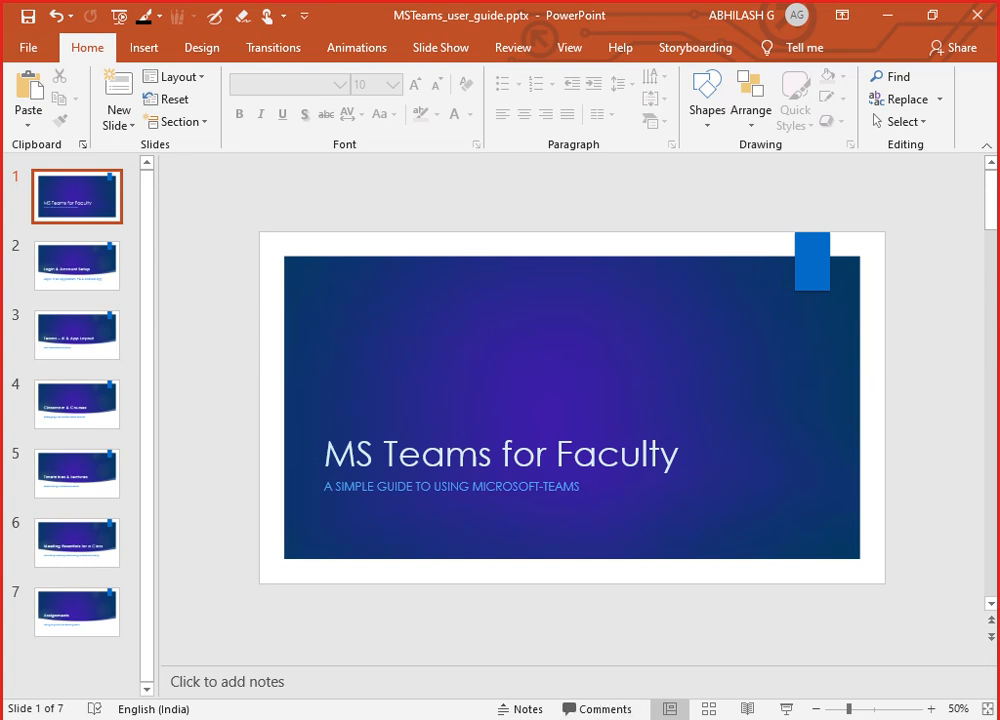
mouse_move(452, 719)
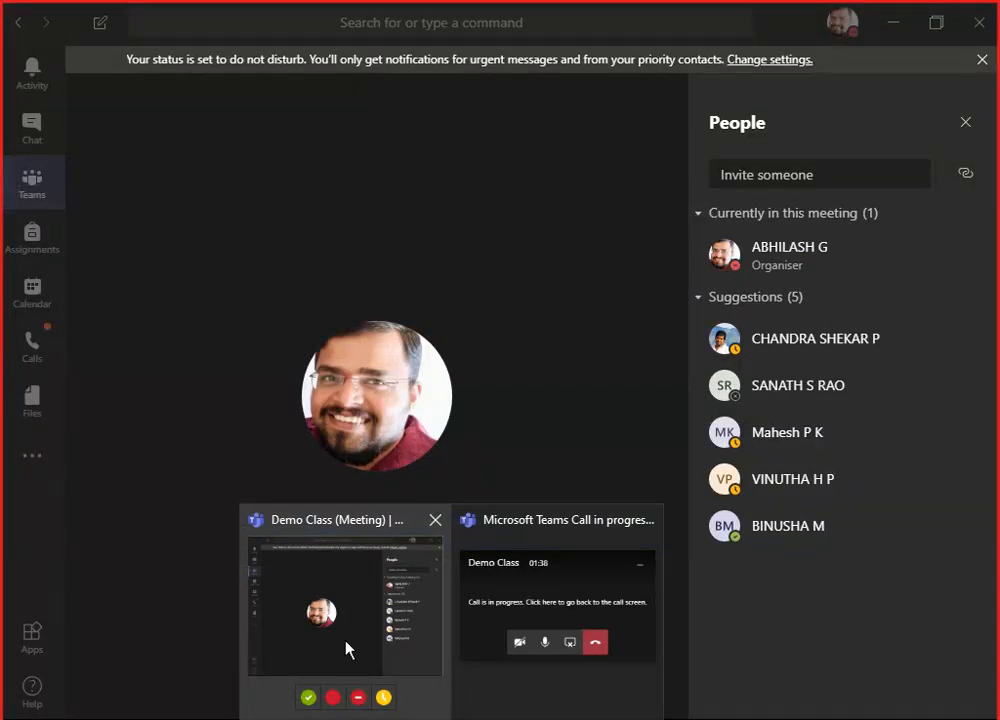
left_click(347, 648)
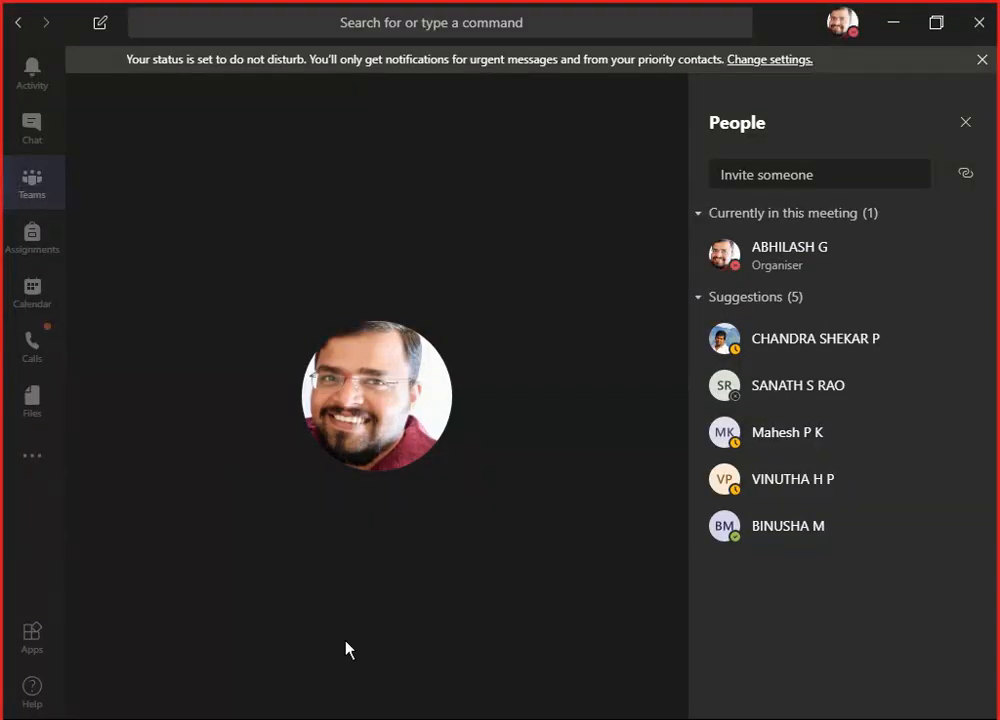
- End the Demo Class meeting for everyone
mouse_move(467, 436)
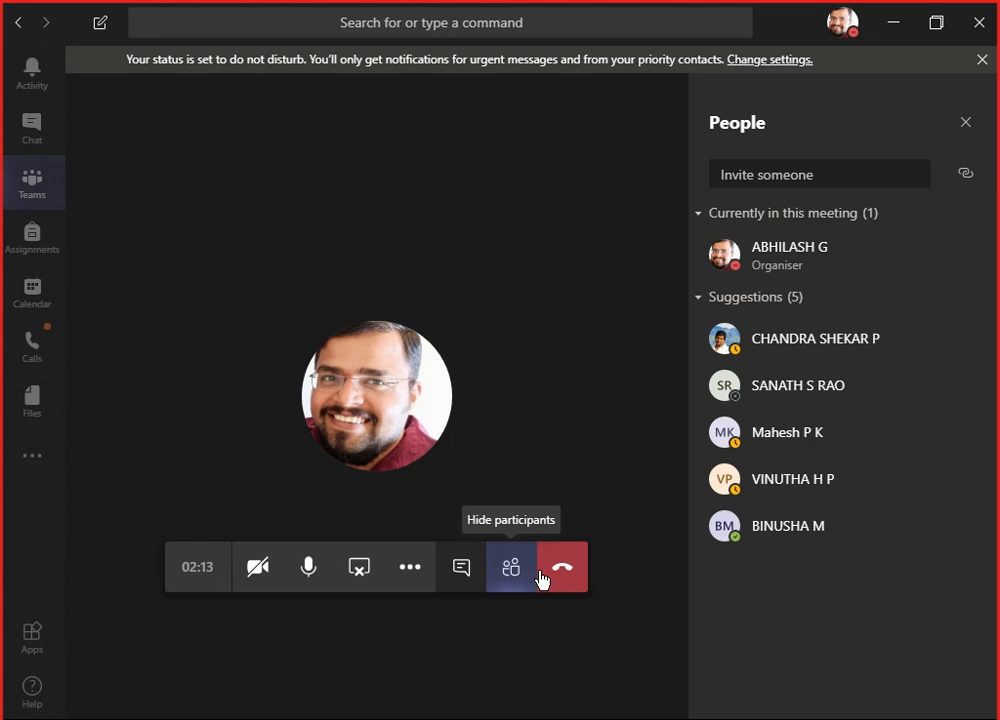
left_click(410, 568)
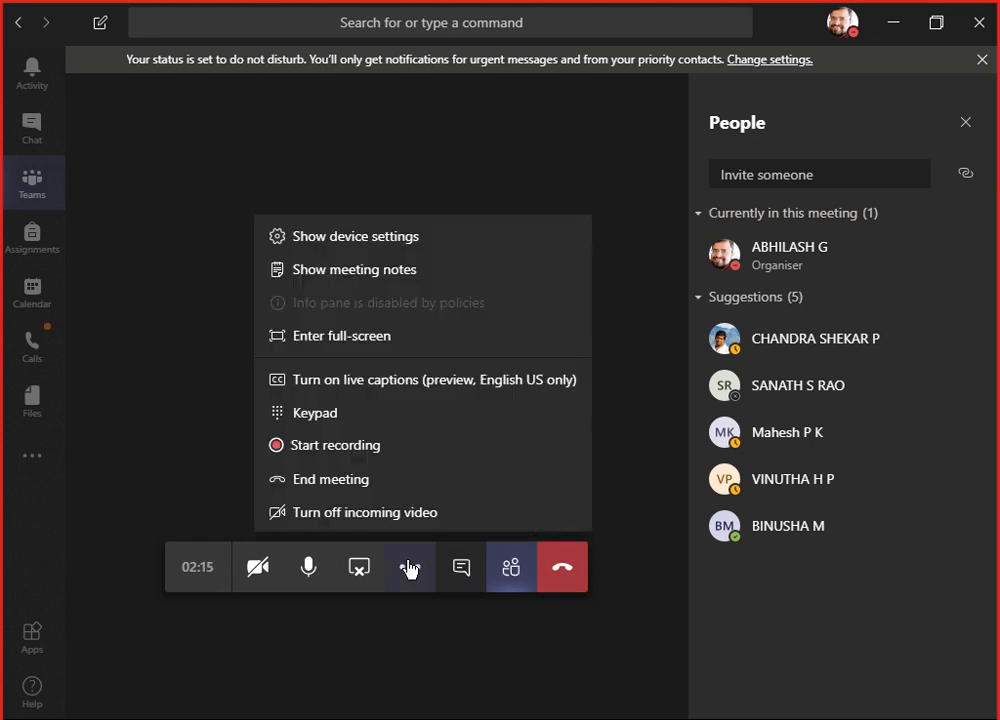
left_click(364, 490)
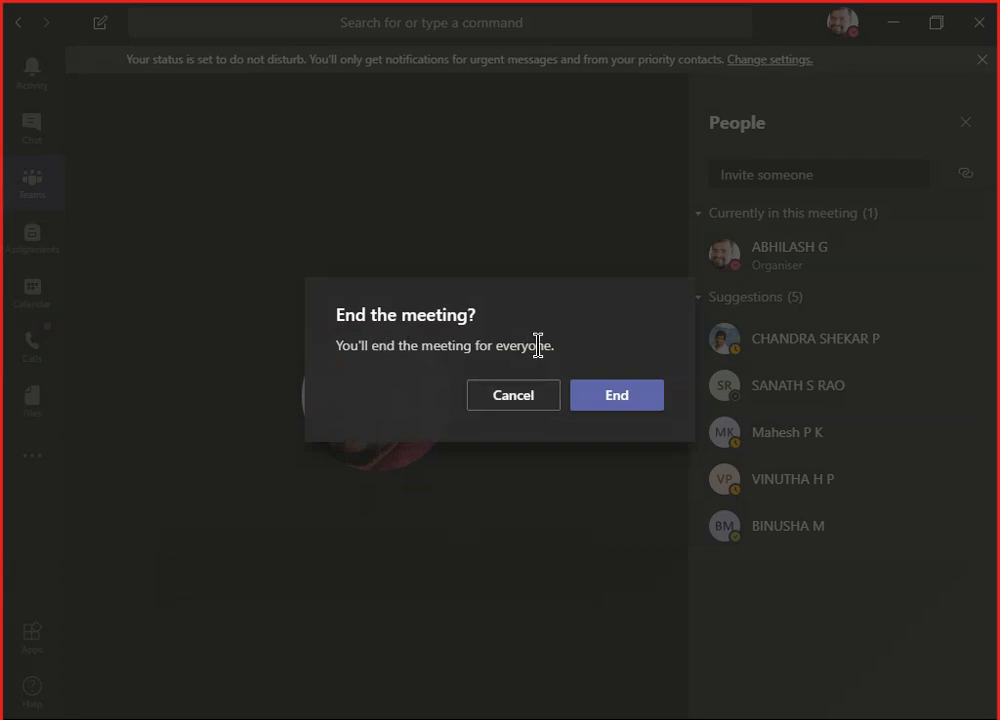
left_click(618, 396)
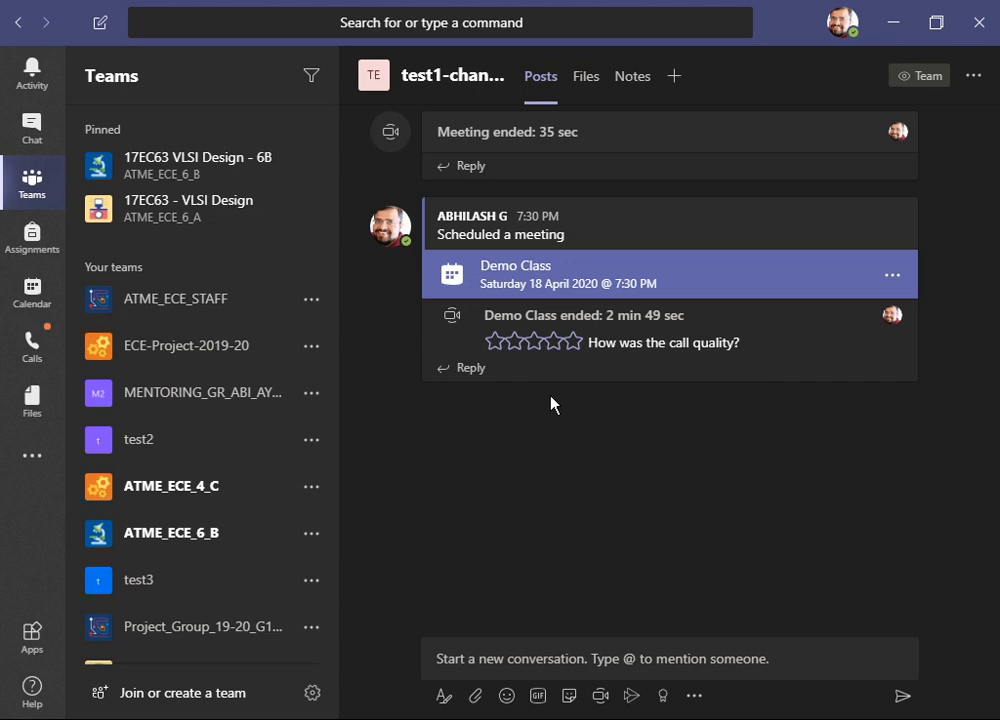
- Rejoin the Demo Class meeting from its channel post
left_click(826, 279)
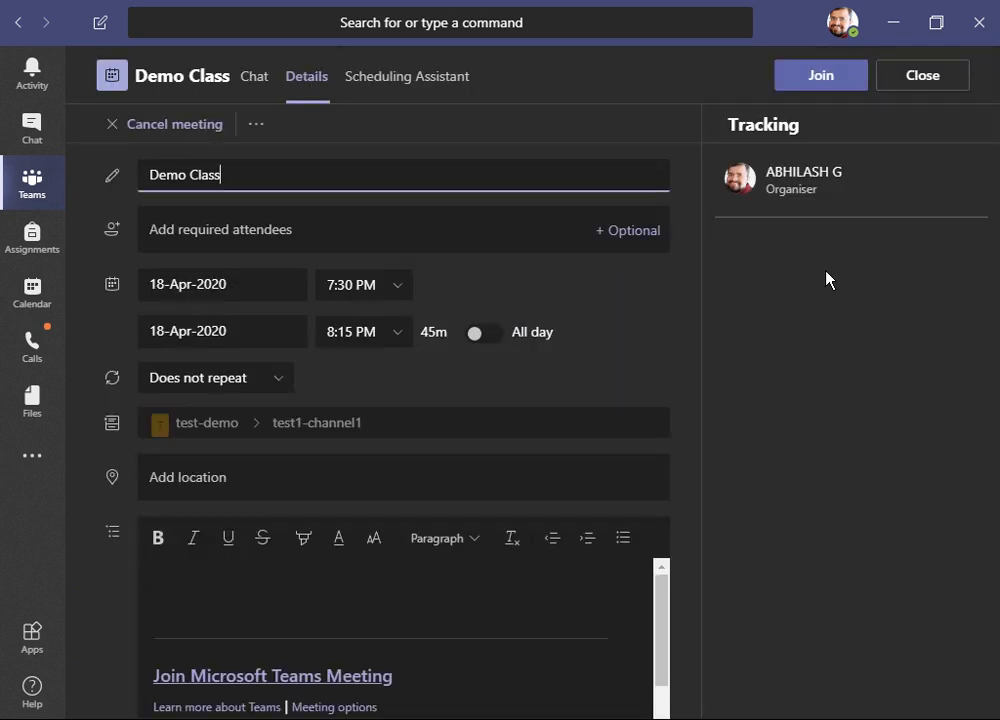
left_click(826, 84)
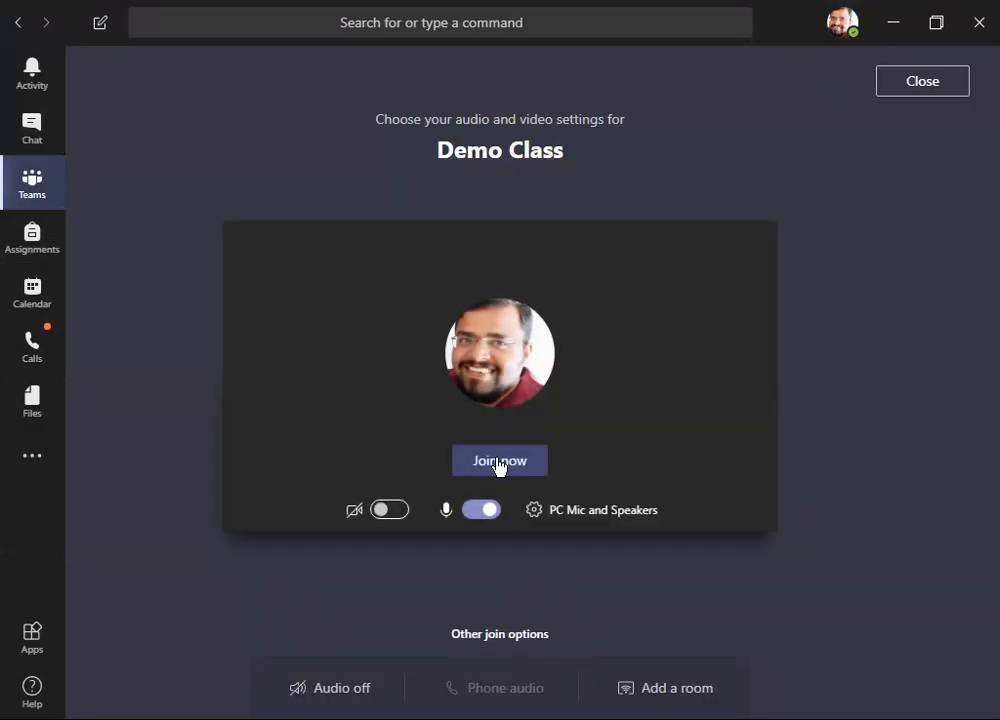
left_click(499, 461)
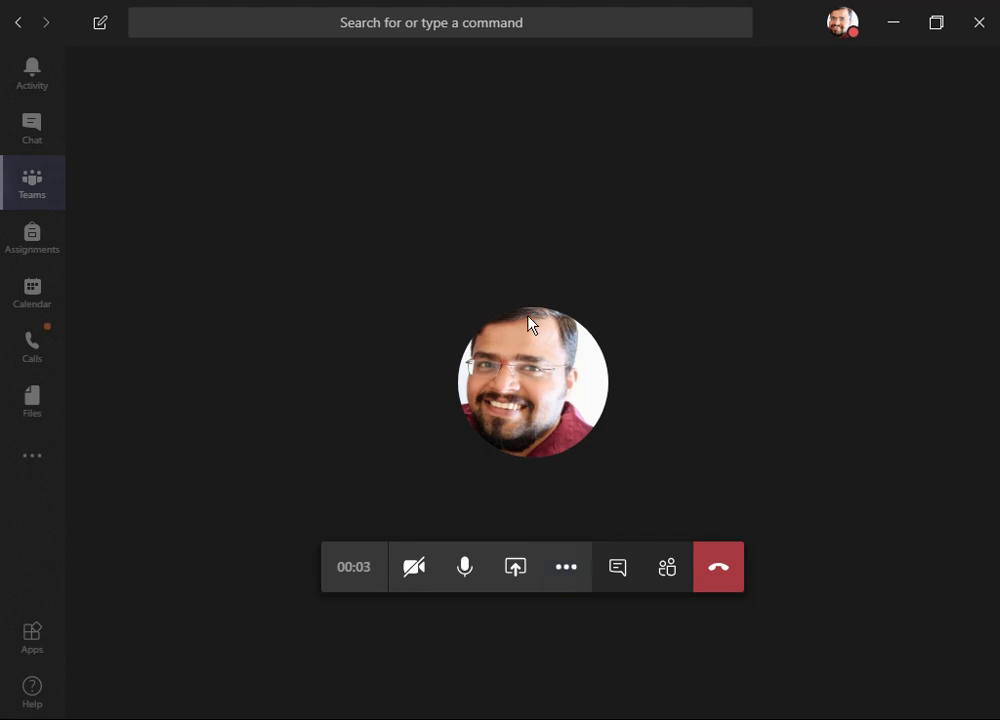
- Start recording the meeting
left_click(569, 570)
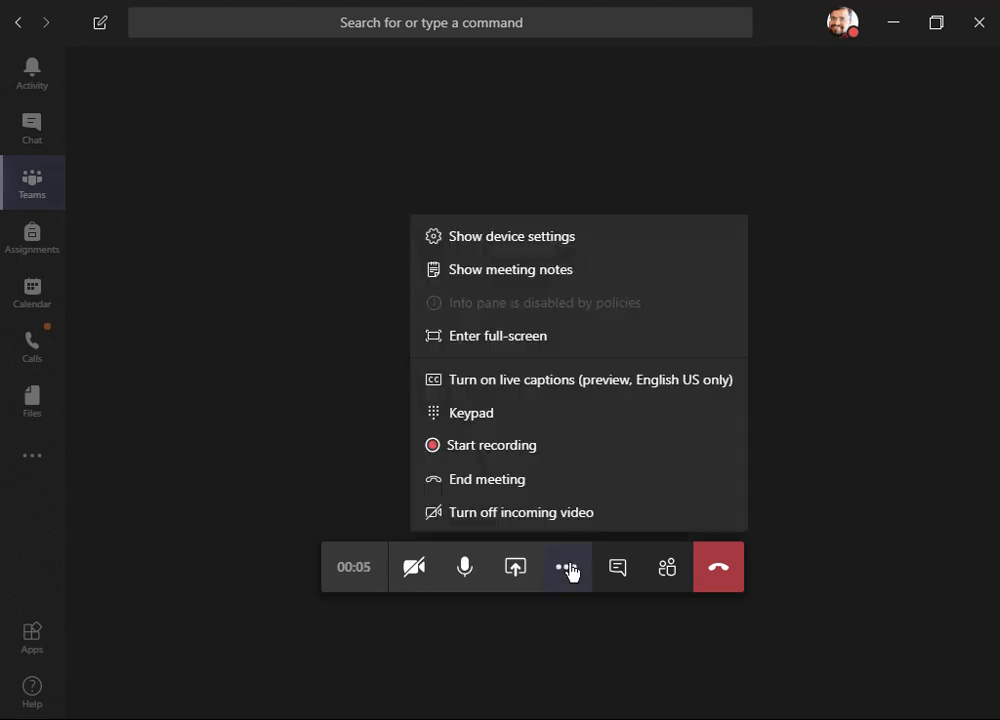
left_click(521, 447)
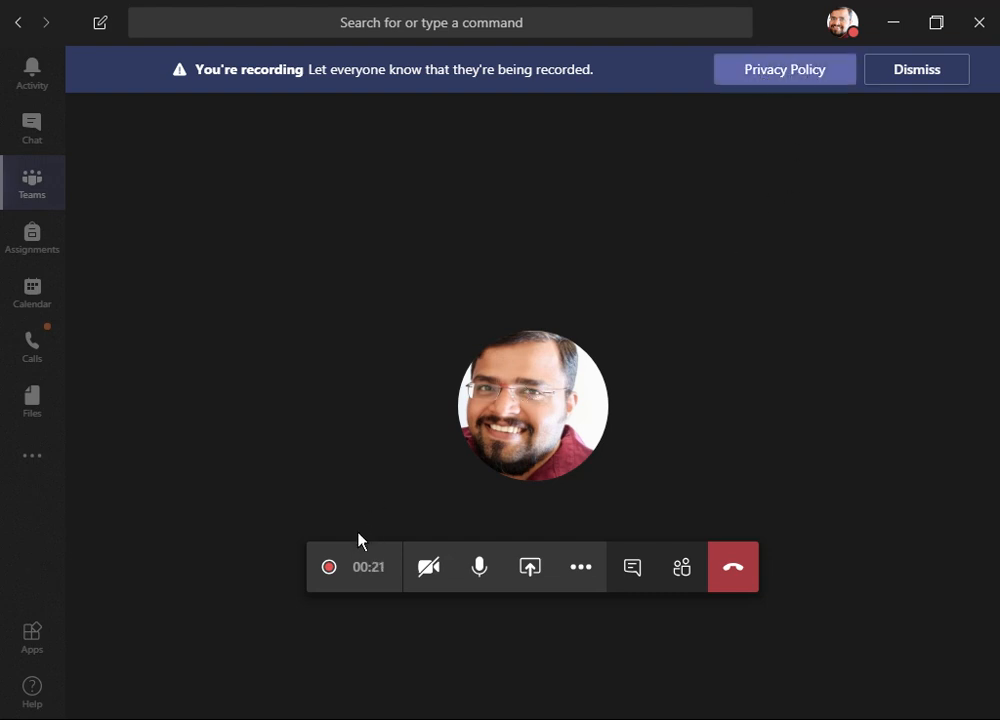
- Show the participants panel and copy the meeting's join info
mouse_move(320, 578)
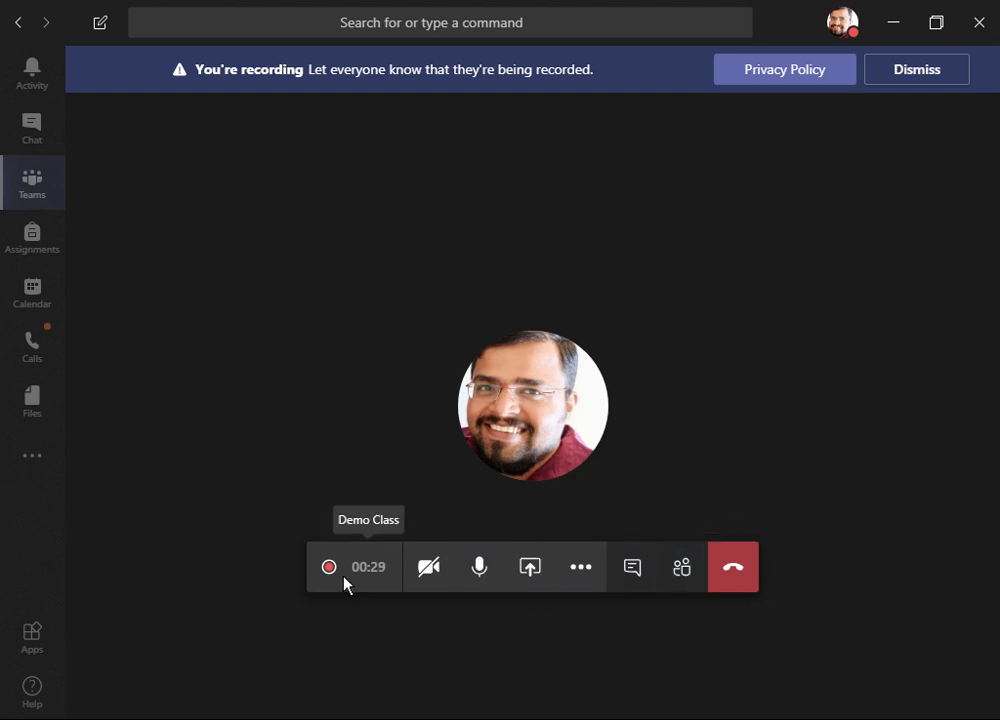
left_click(683, 570)
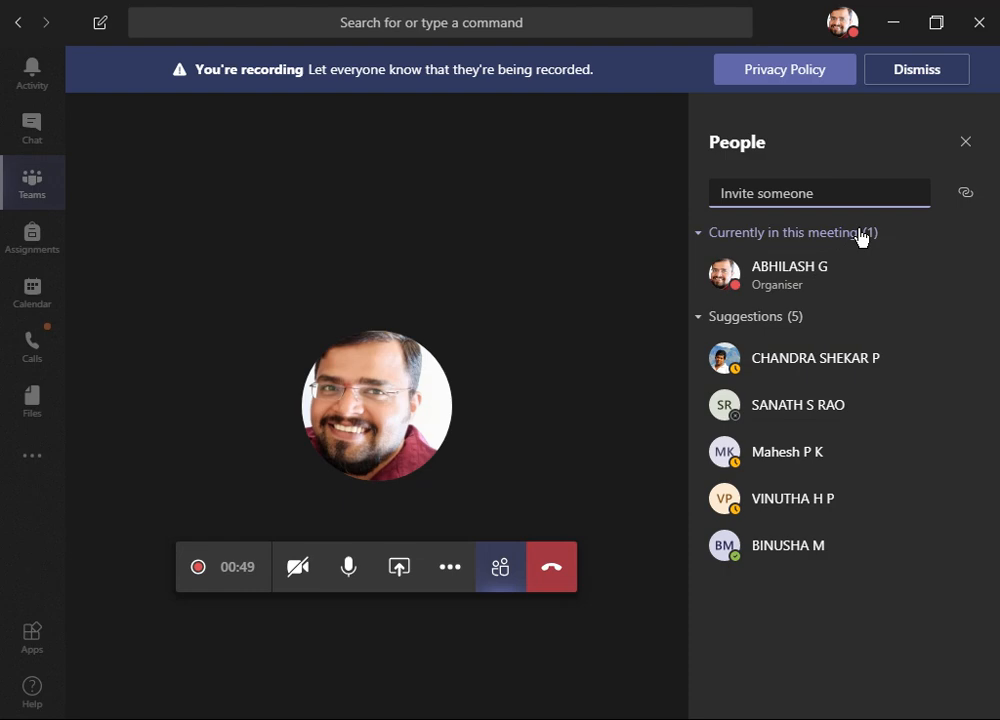
left_click(967, 196)
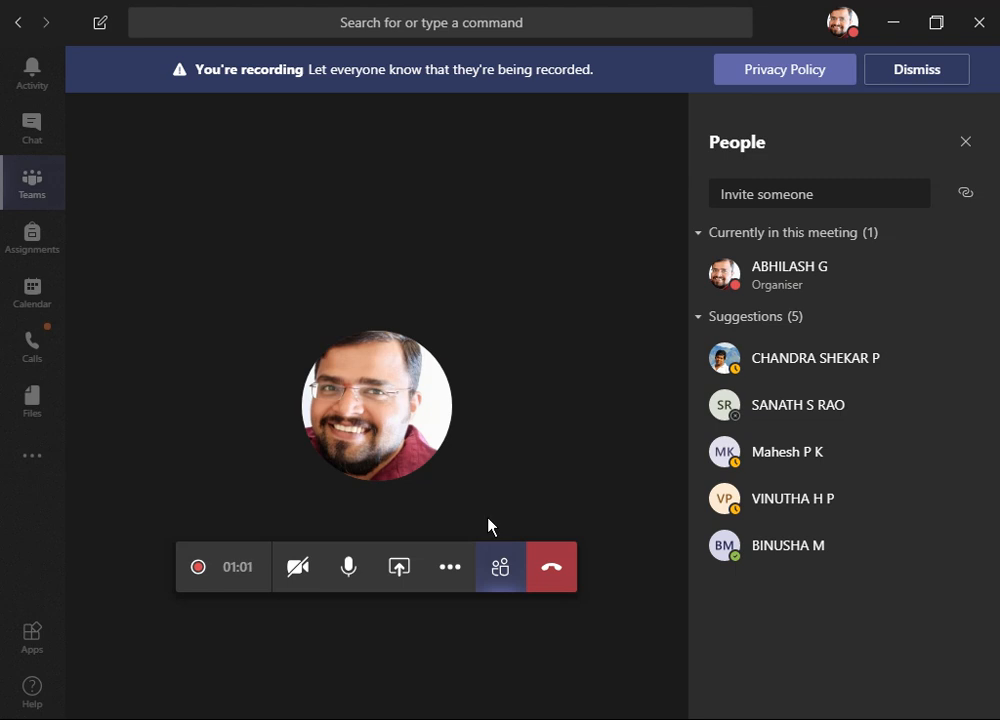
- Close the participants panel after glancing at the more options menu
left_click(458, 566)
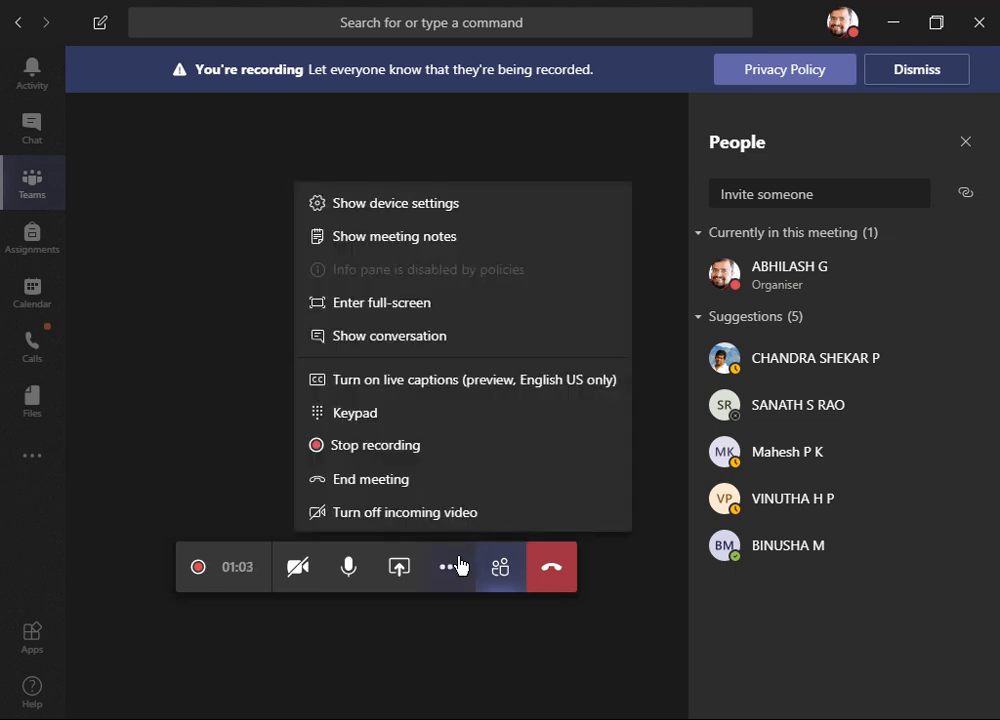
left_click(458, 566)
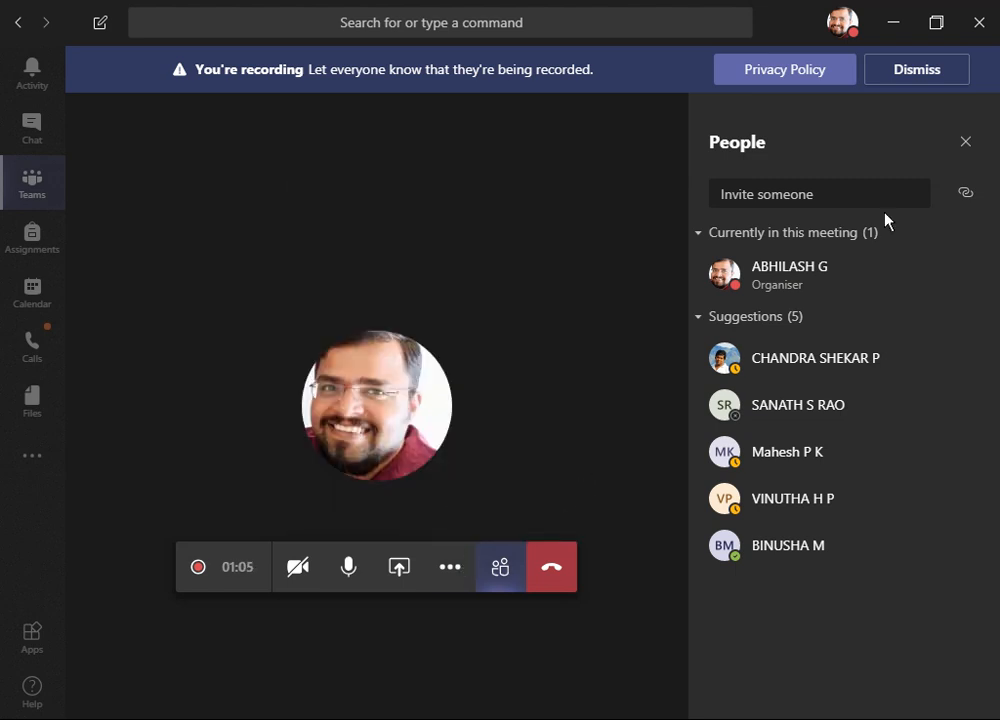
left_click(964, 151)
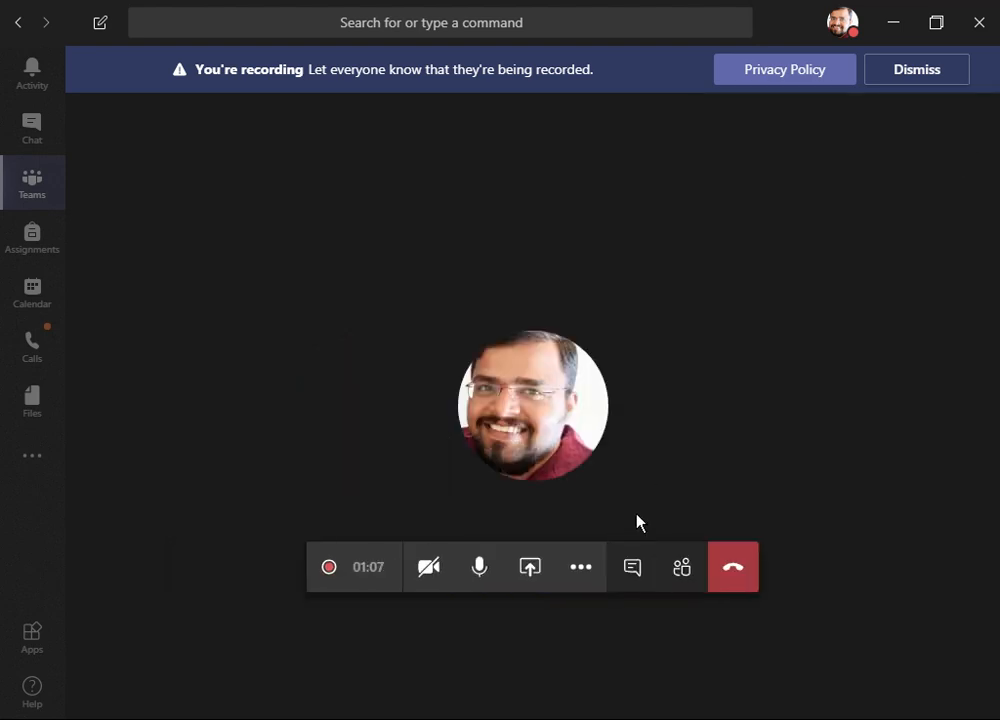
- Open the meeting chat and the more options menu to review them, closing each
left_click(633, 570)
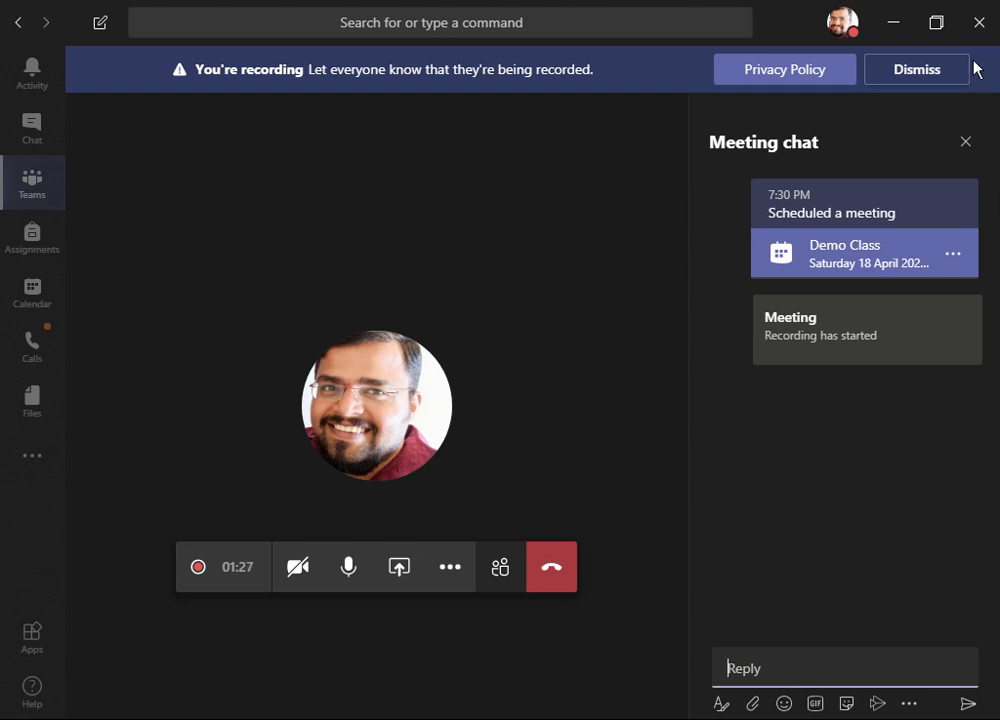
left_click(965, 142)
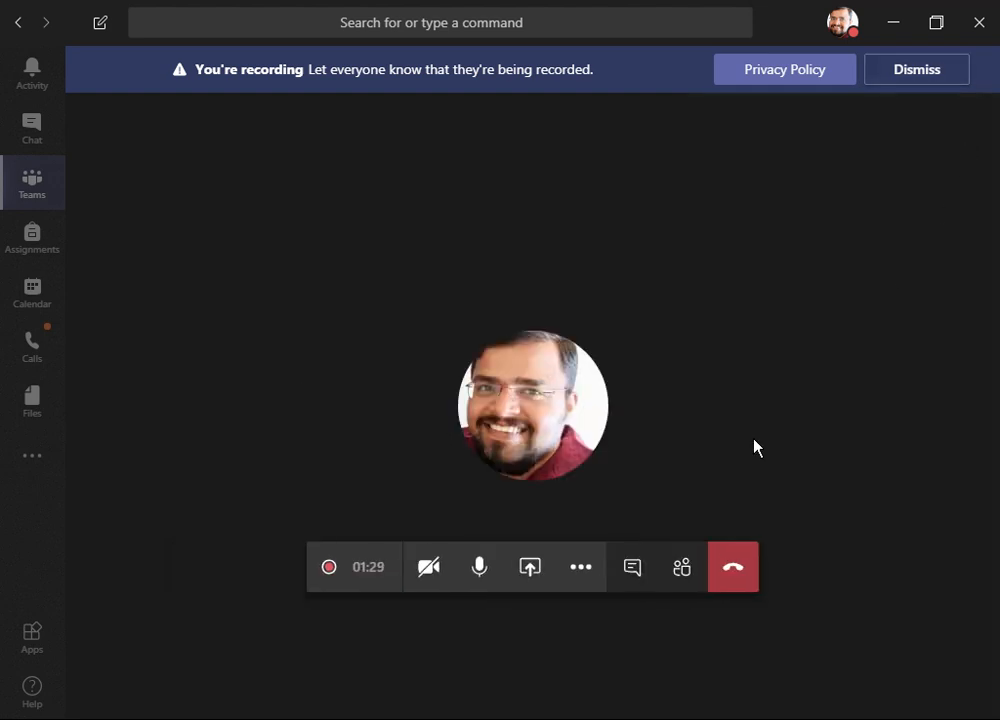
left_click(591, 584)
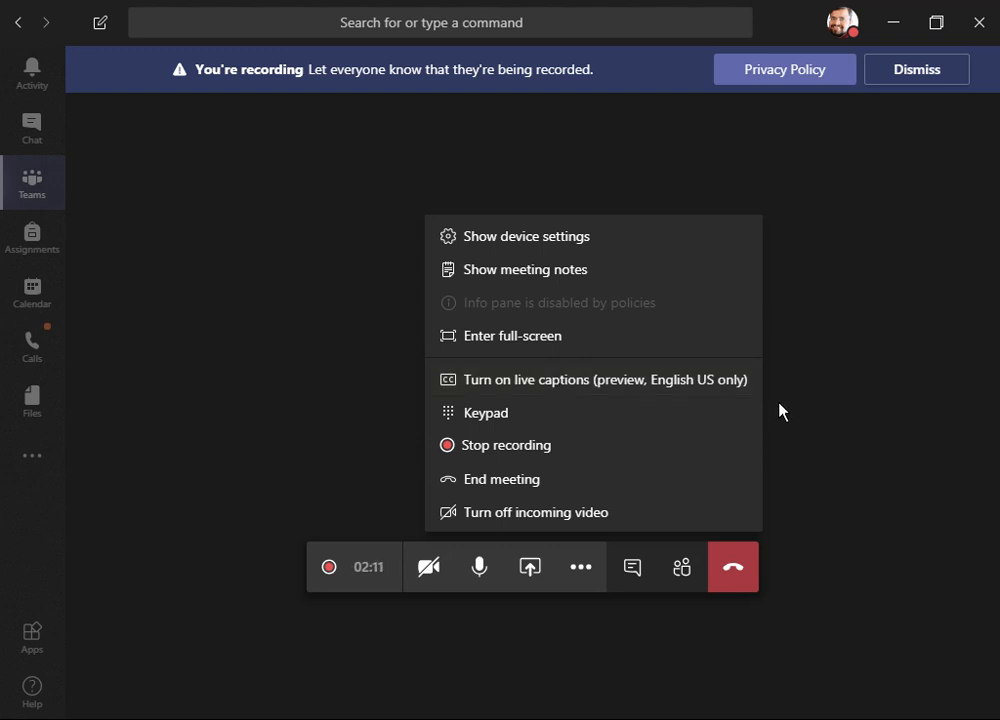
left_click(777, 451)
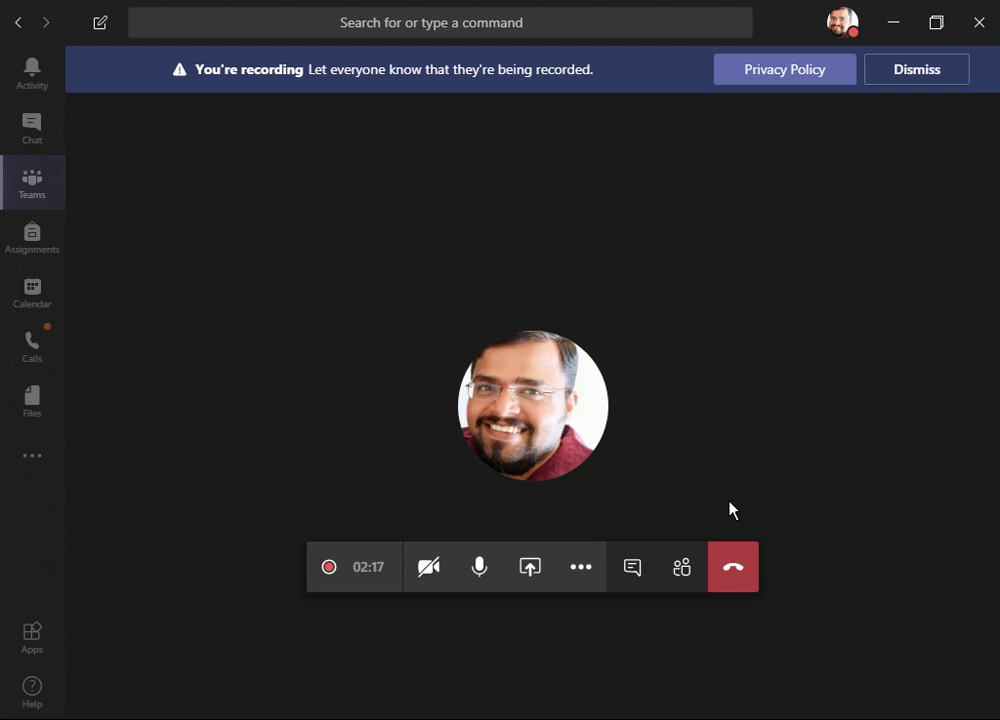
- Show the participants panel again and dismiss the recording notice
left_click(684, 567)
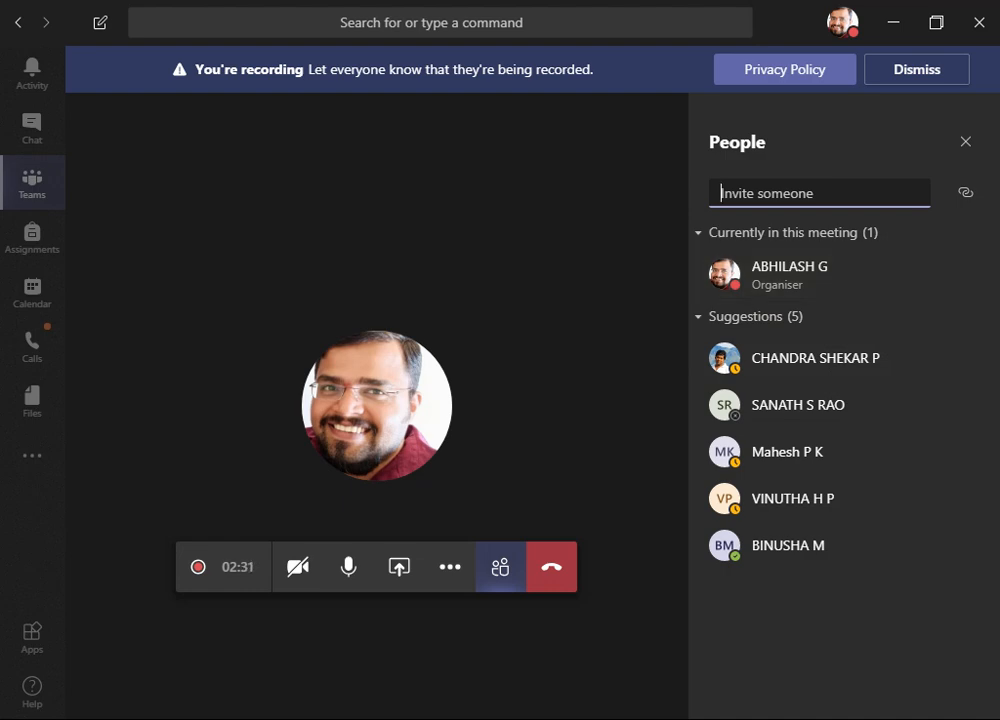
mouse_move(458, 612)
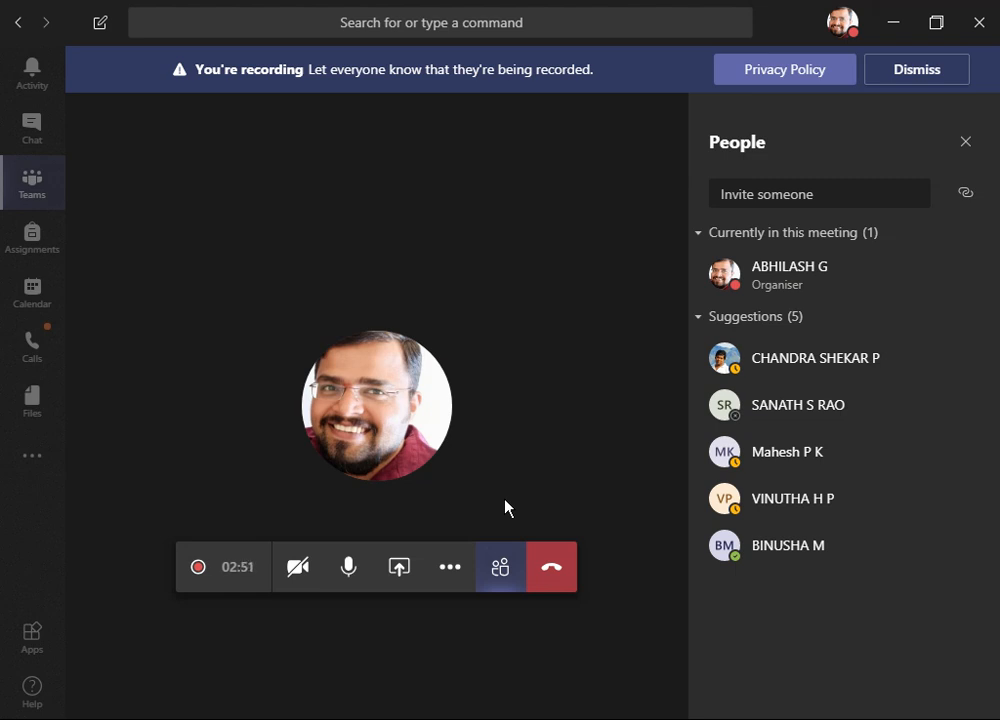
left_click(906, 72)
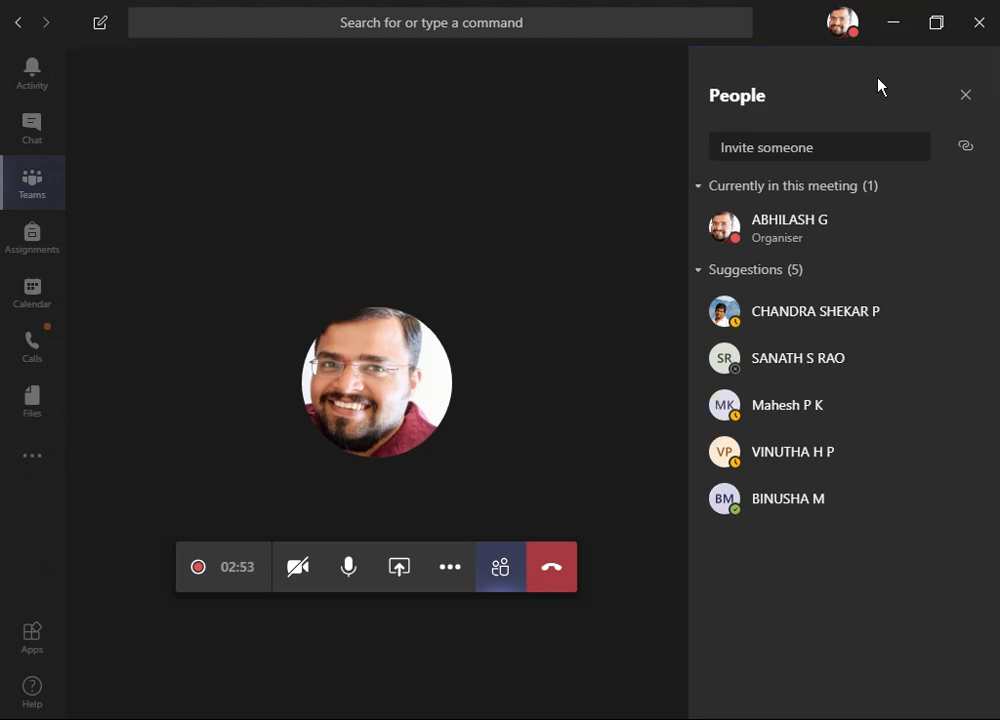
- Hang up the meeting and review the Demo Class meeting's details and scheduling assistant before closing it
left_click(568, 566)
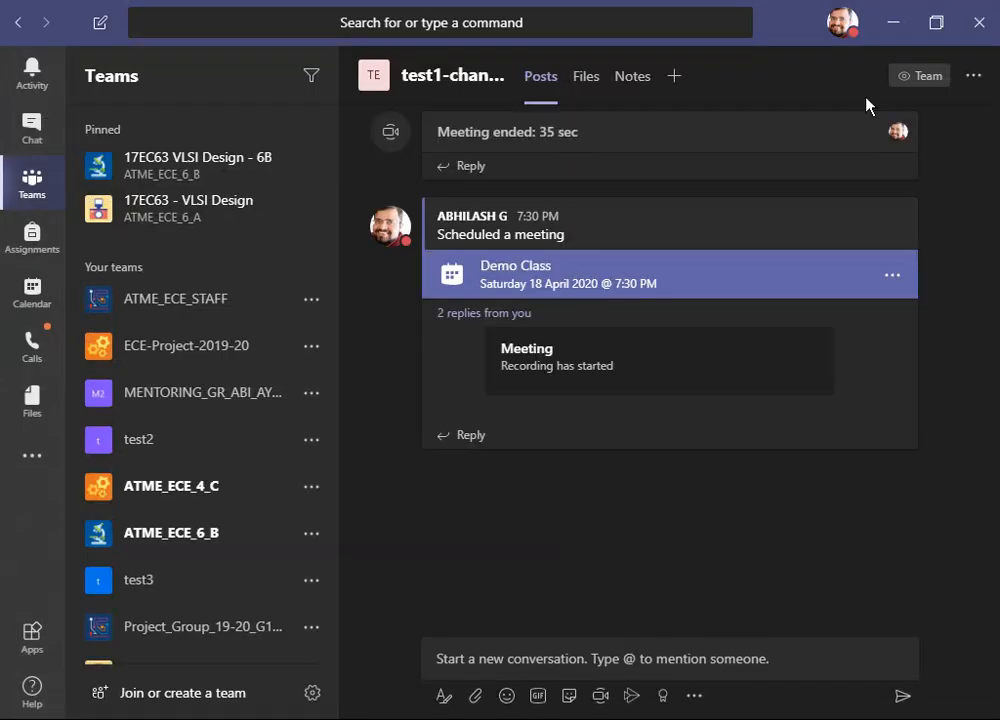
left_click(890, 276)
left_click(895, 327)
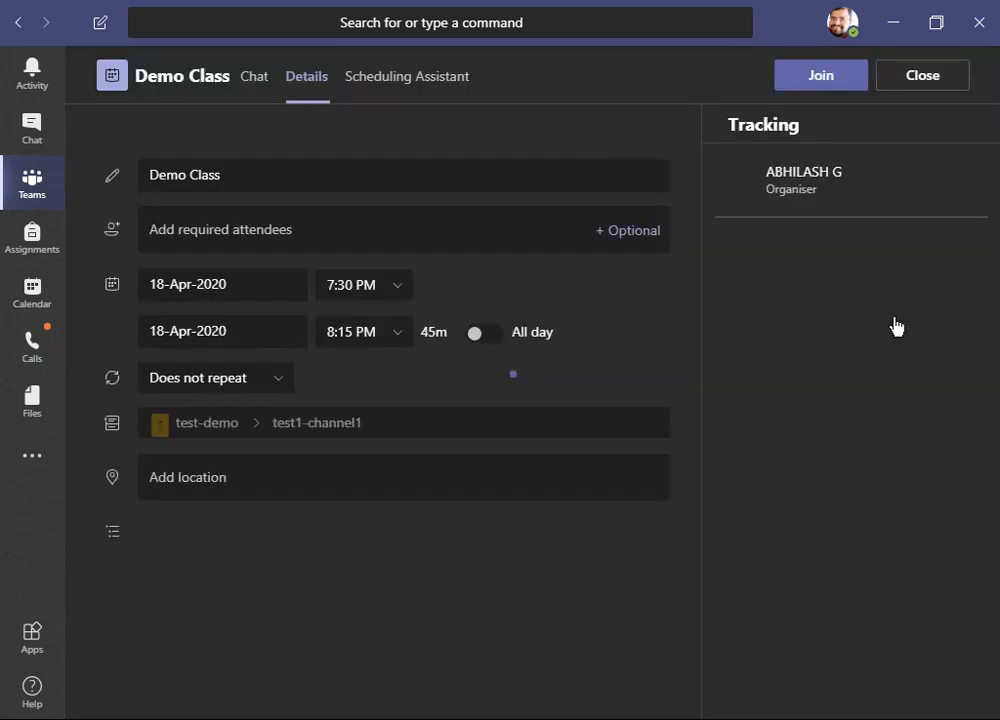
left_click(441, 78)
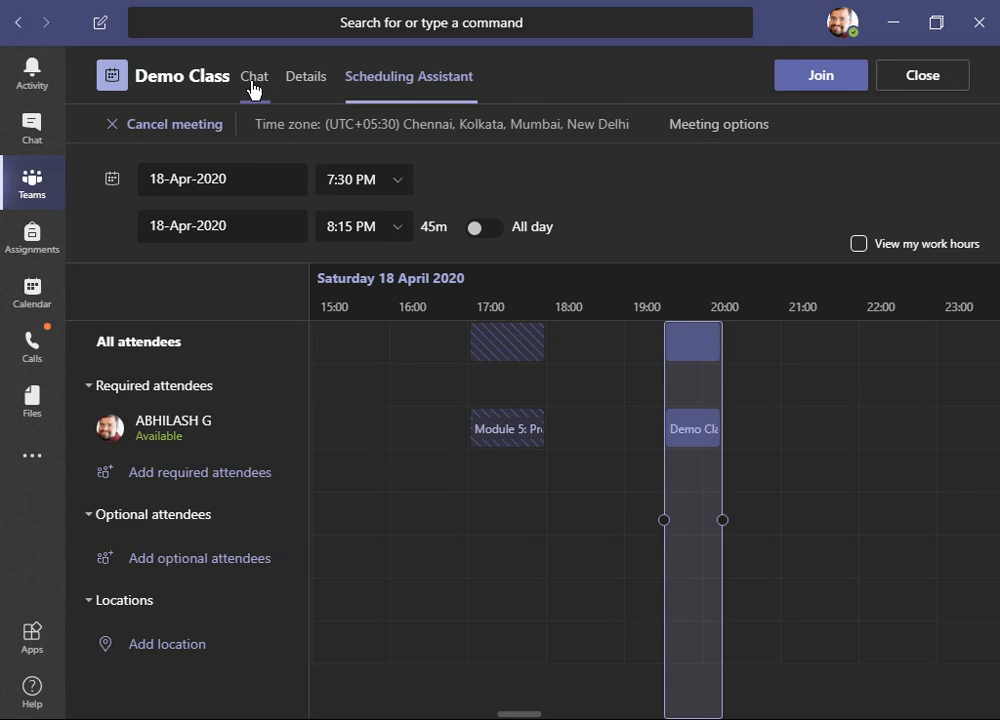
left_click(922, 76)
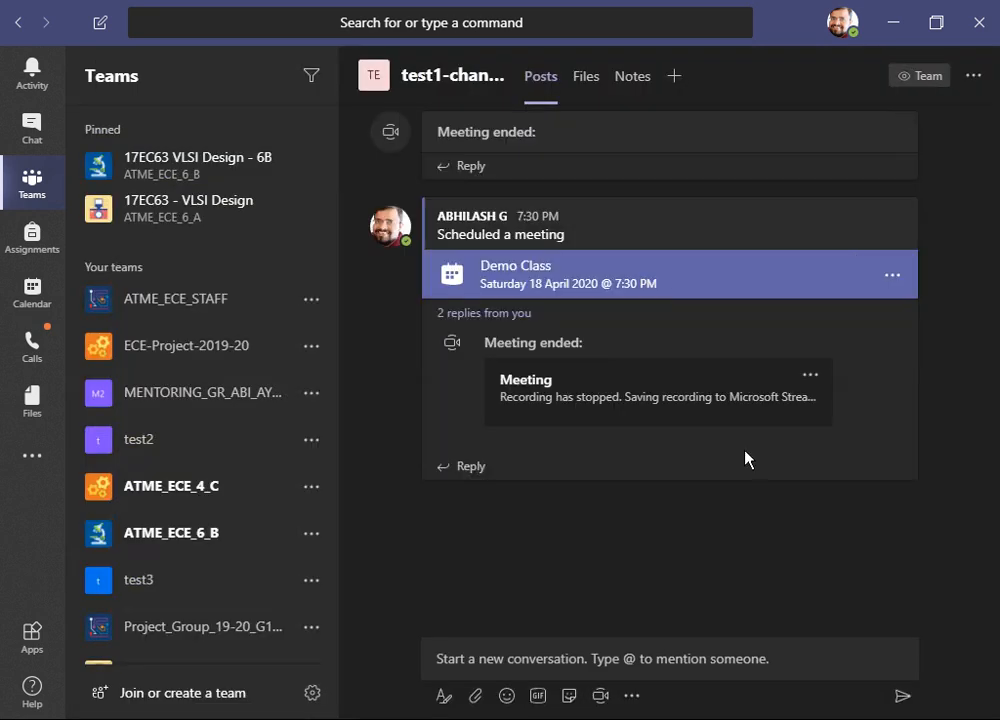
- Set who can present to Only me in the Demo Class meeting options, save, and return to Teams
left_click(892, 279)
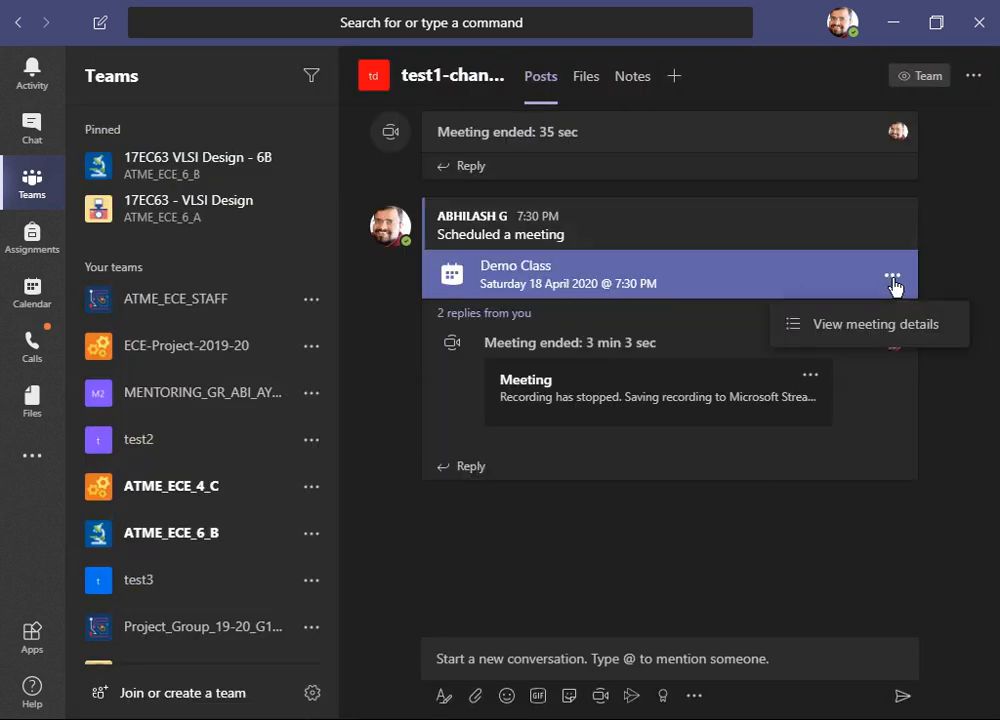
left_click(895, 329)
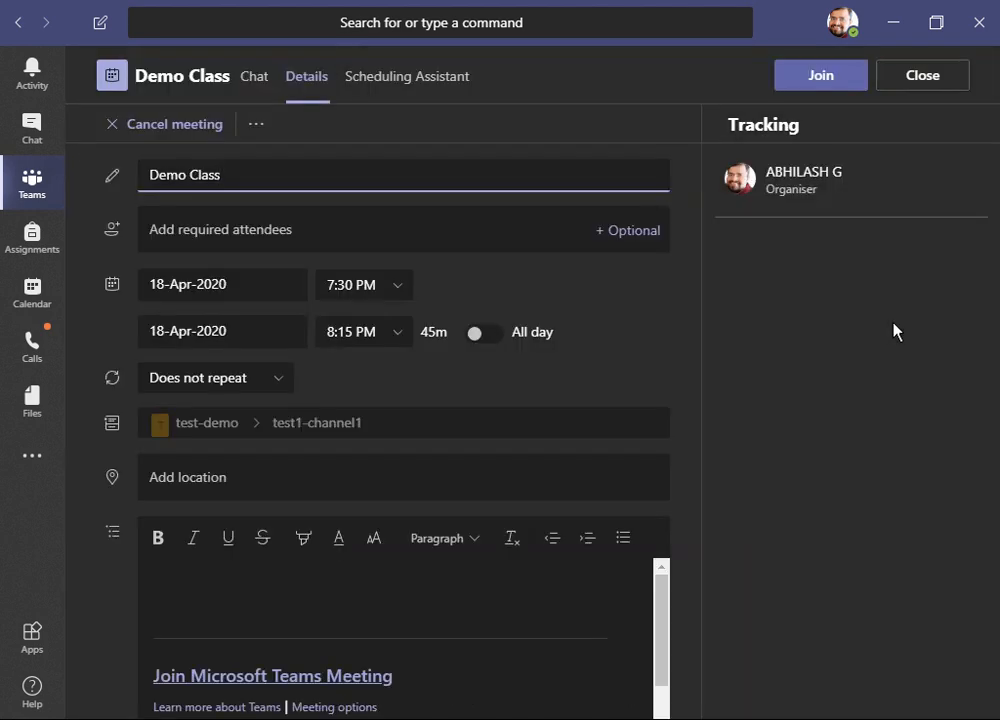
left_click(418, 96)
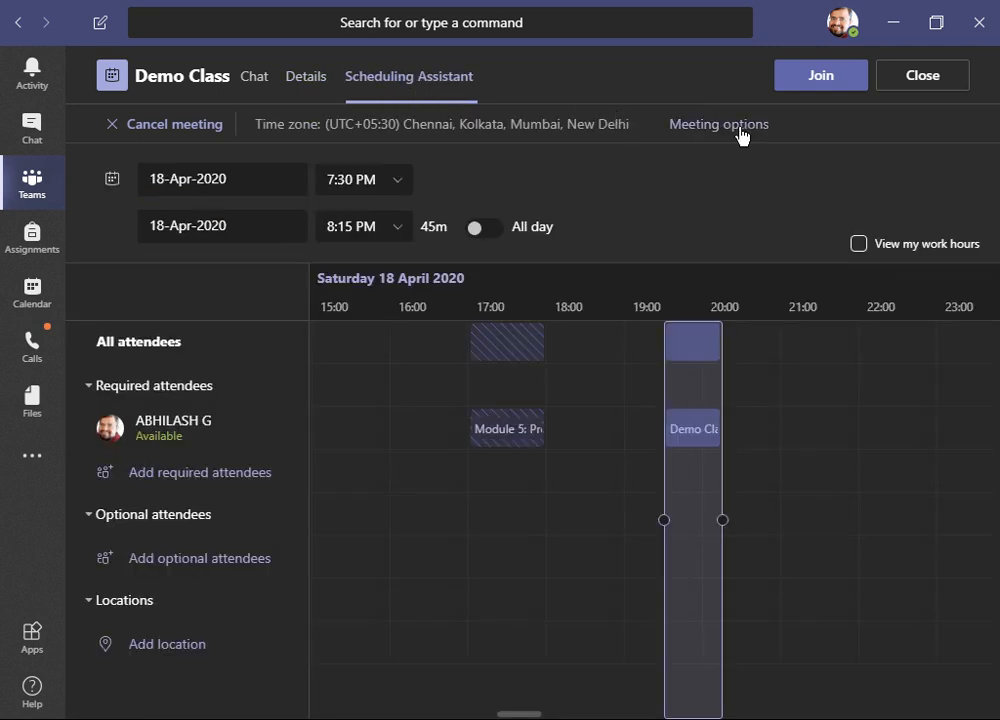
left_click(741, 124)
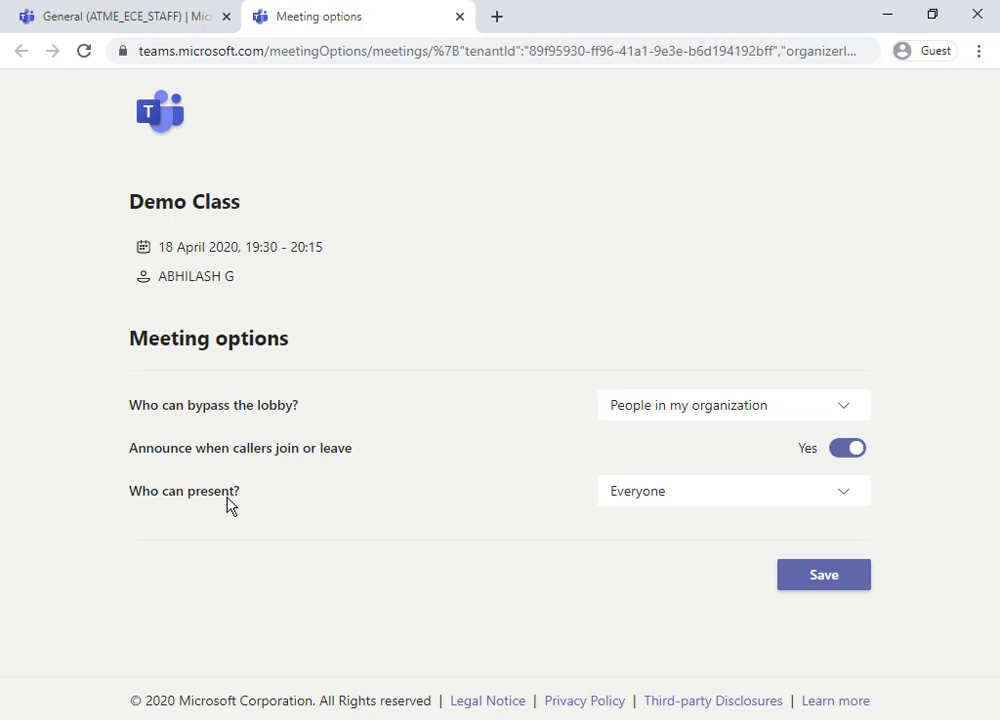
left_click(623, 510)
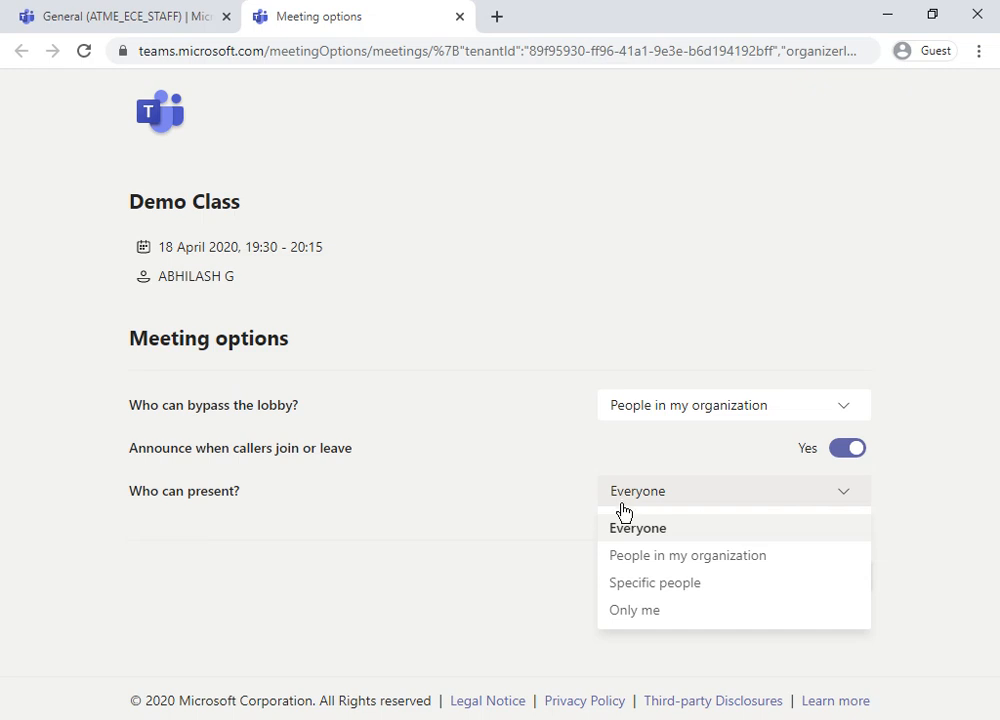
left_click(645, 608)
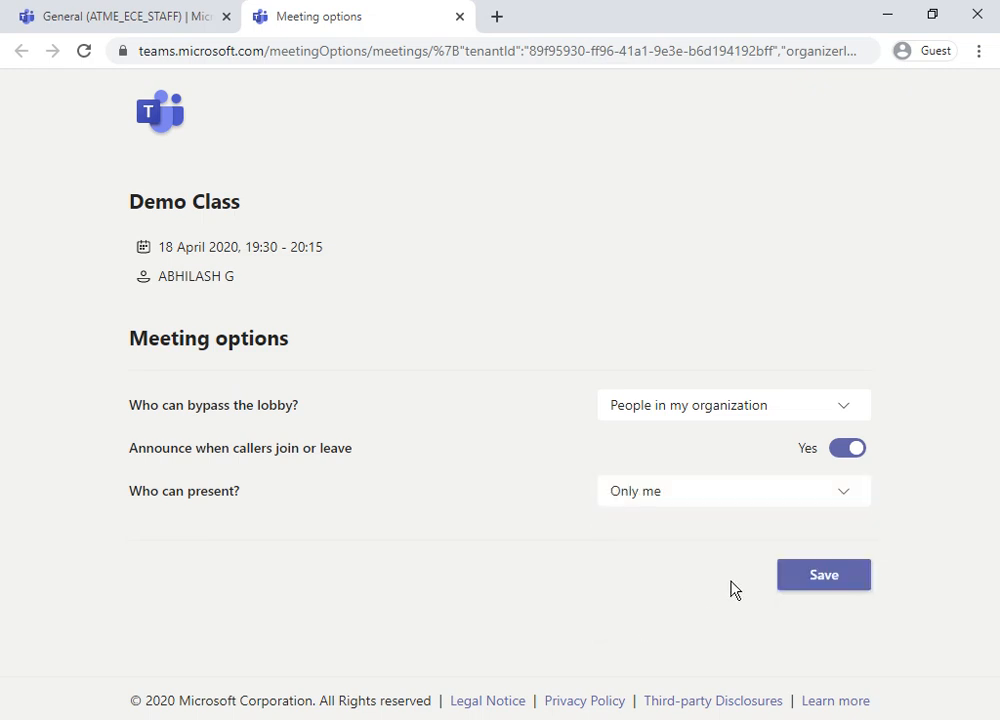
left_click(795, 580)
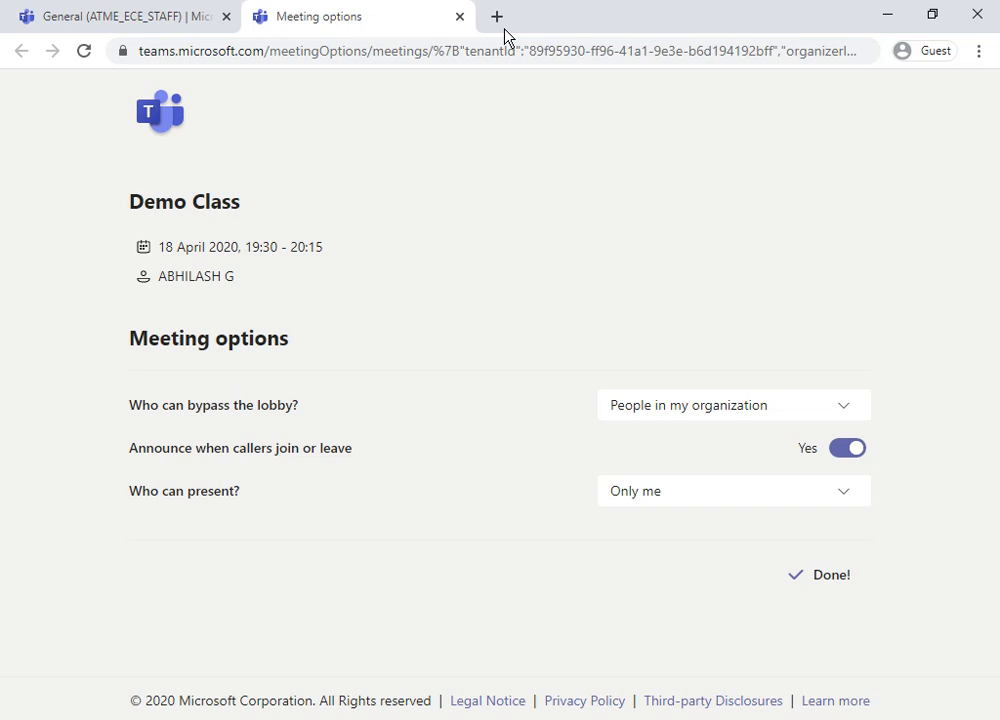
left_click(460, 17)
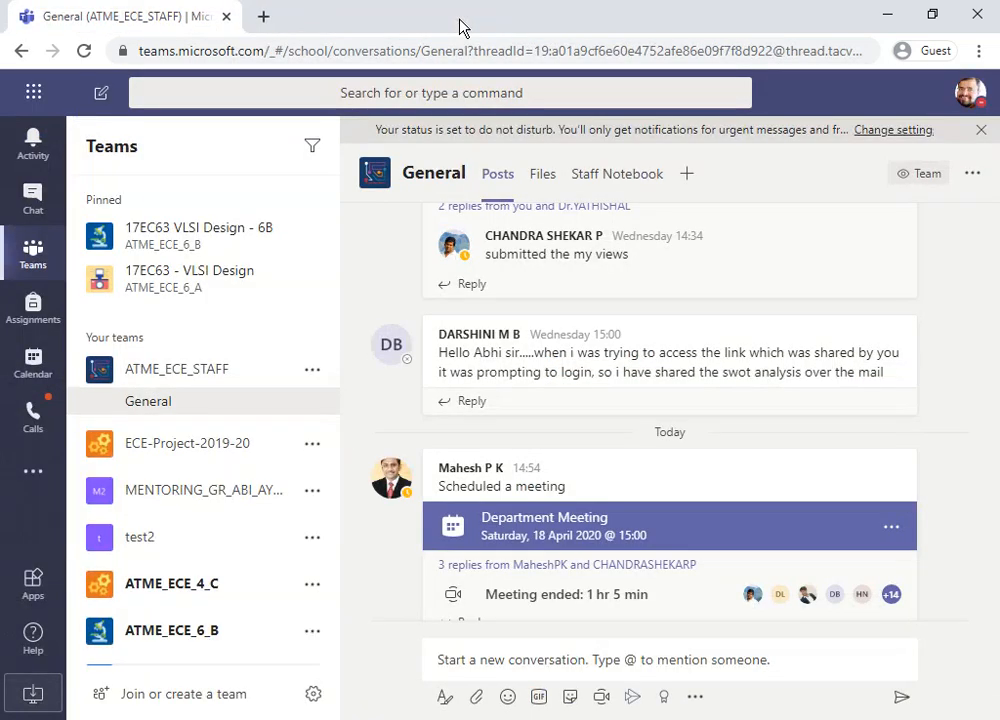
left_click(895, 16)
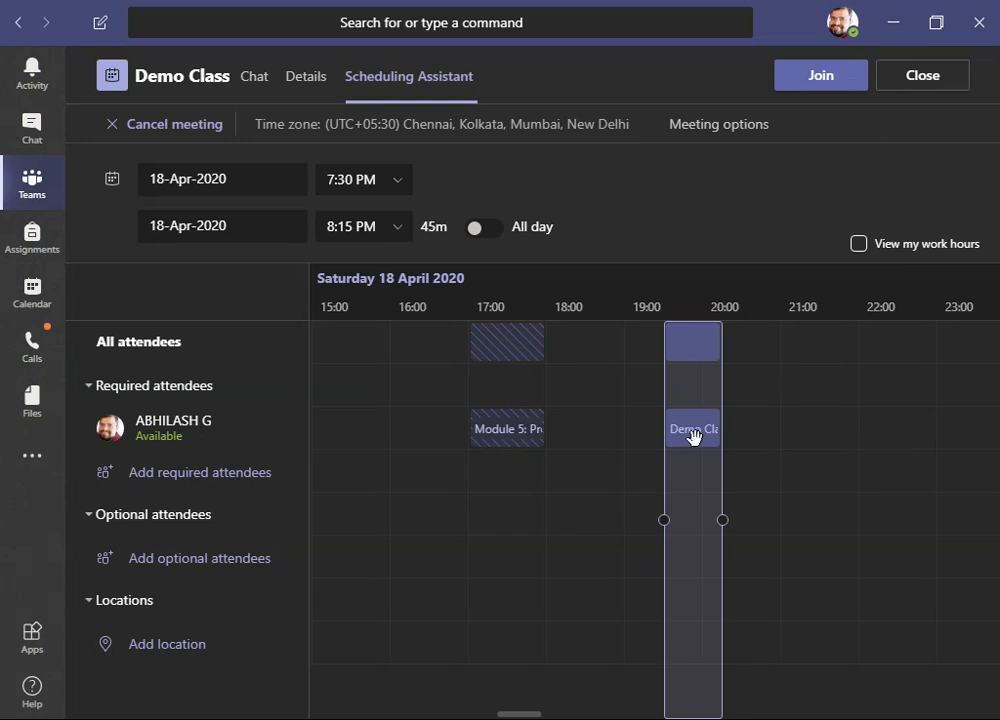
- Join the Demo Class meeting, glance at more actions, then hang up and dismiss the call quality rating
mouse_move(694, 436)
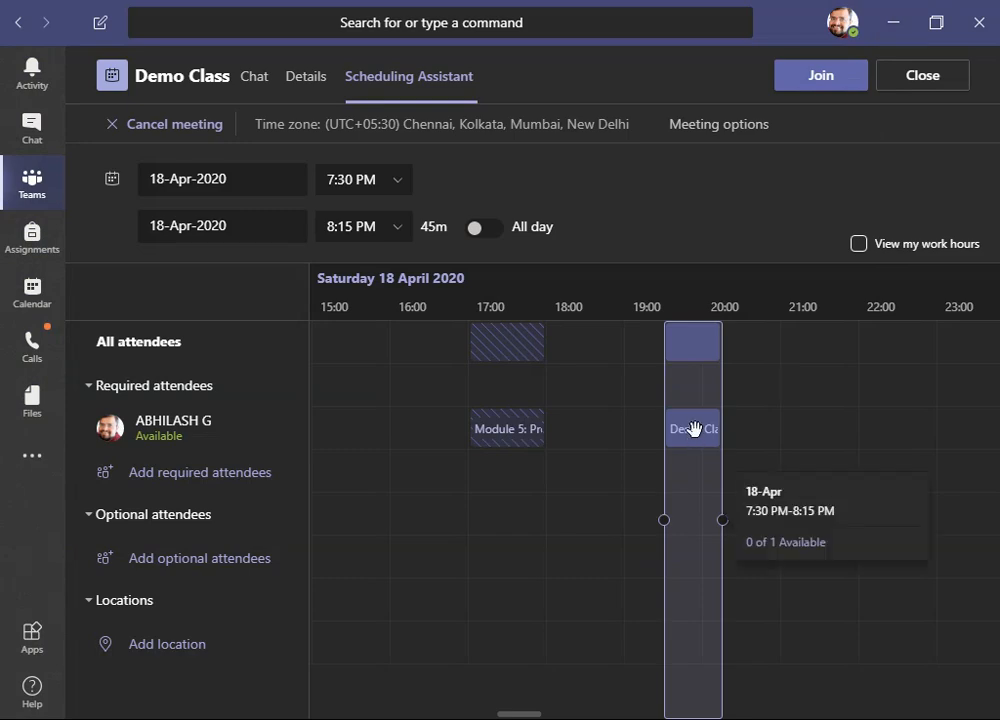
left_click(838, 84)
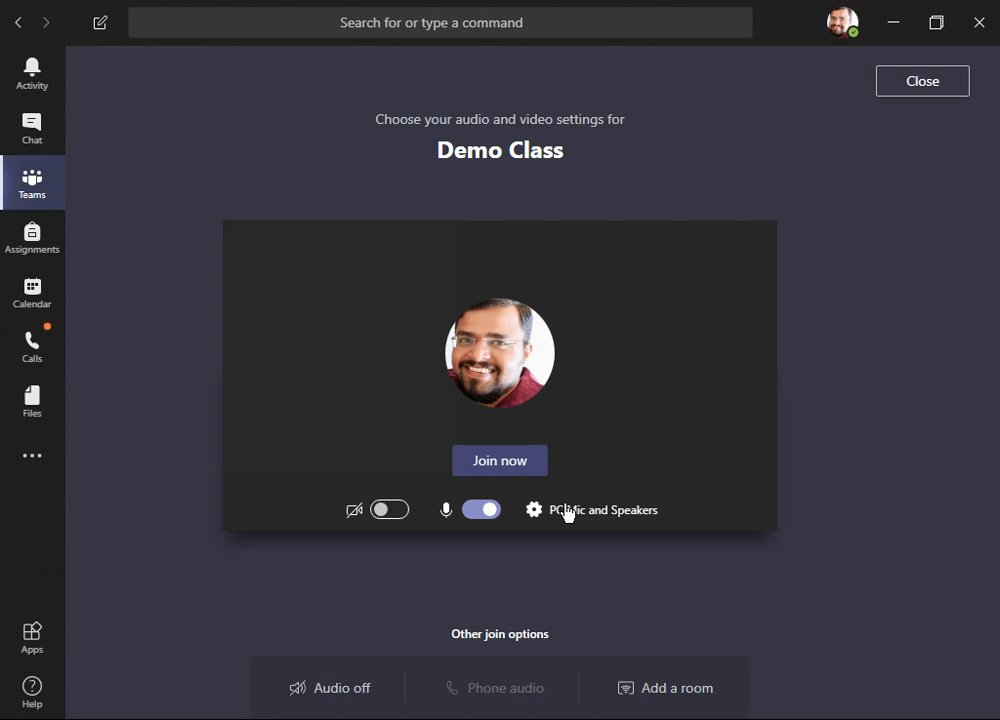
left_click(511, 465)
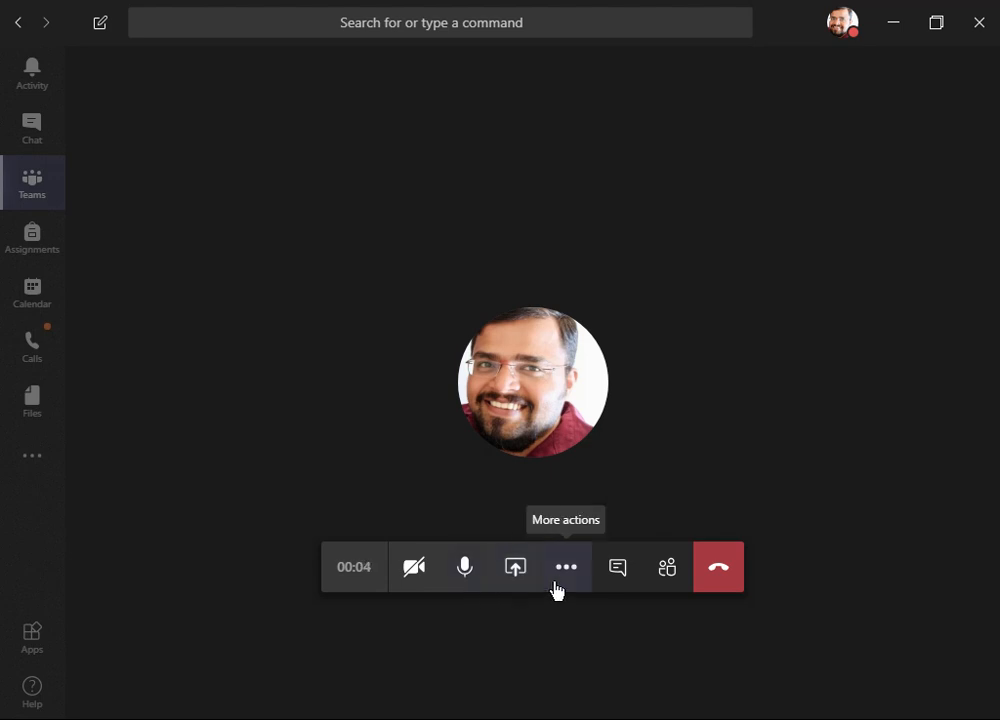
left_click(564, 568)
left_click(556, 584)
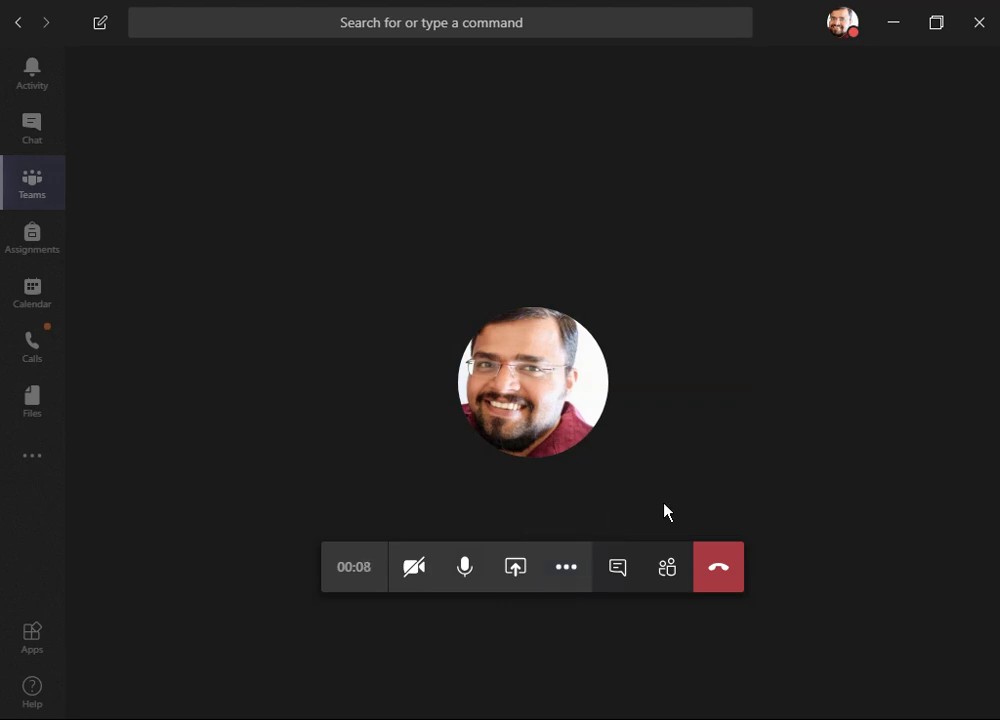
left_click(719, 579)
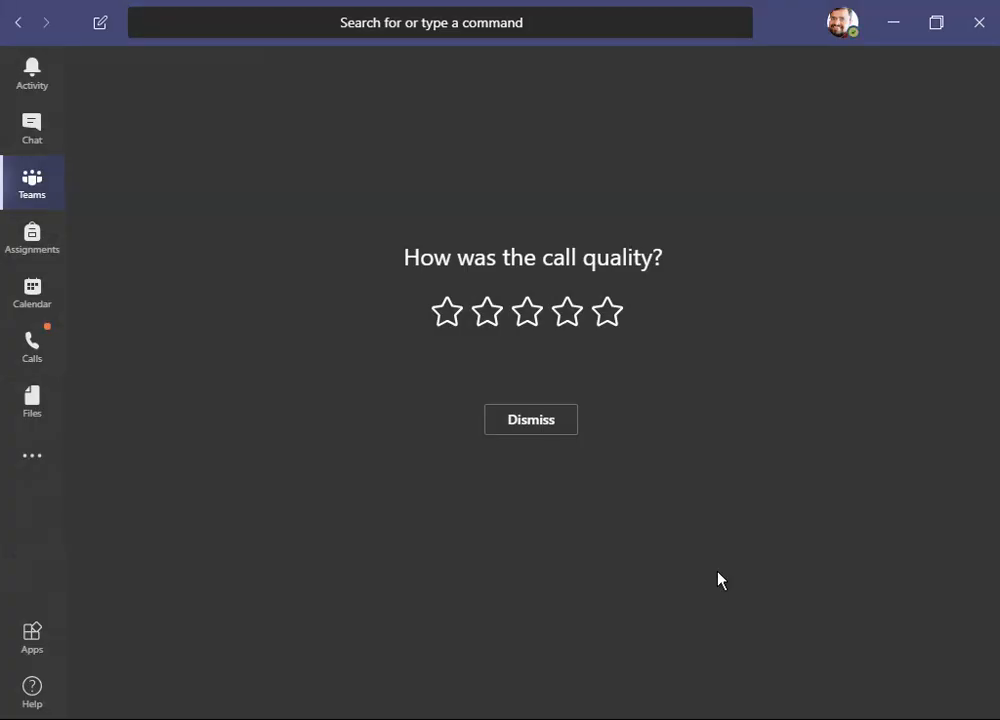
left_click(531, 420)
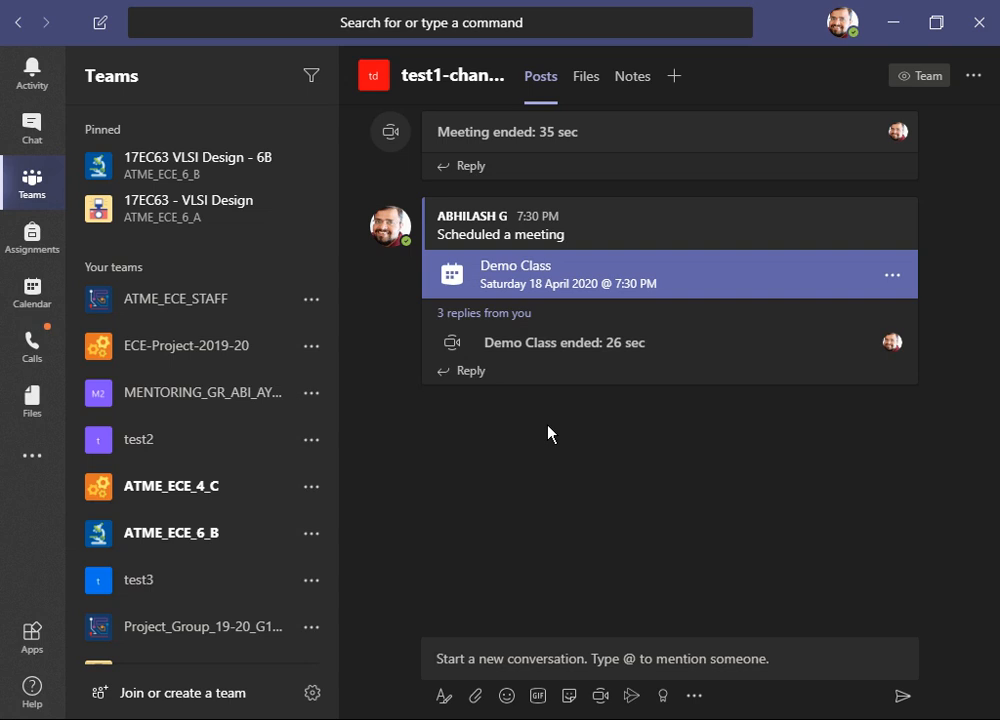
- Browse the working week in the calendar and open the 17EC63-VLSI Design-FPGA Physical Design meeting before closing it
left_click(42, 292)
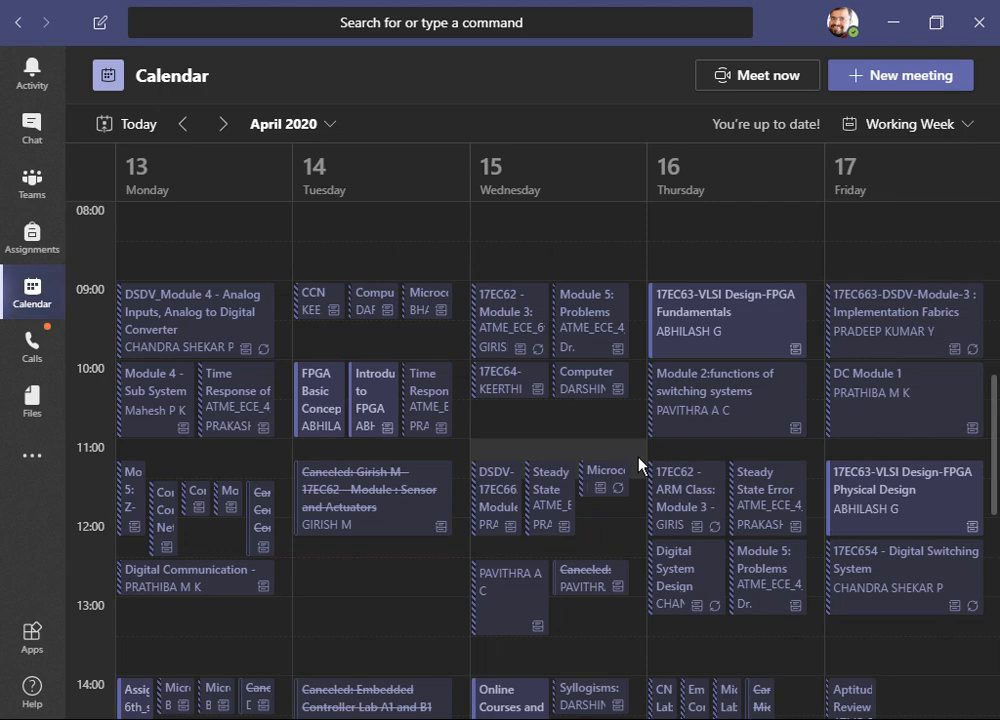
scroll(623, 528, "down", 4)
scroll(623, 528, "up", 3)
scroll(623, 528, "down", 2)
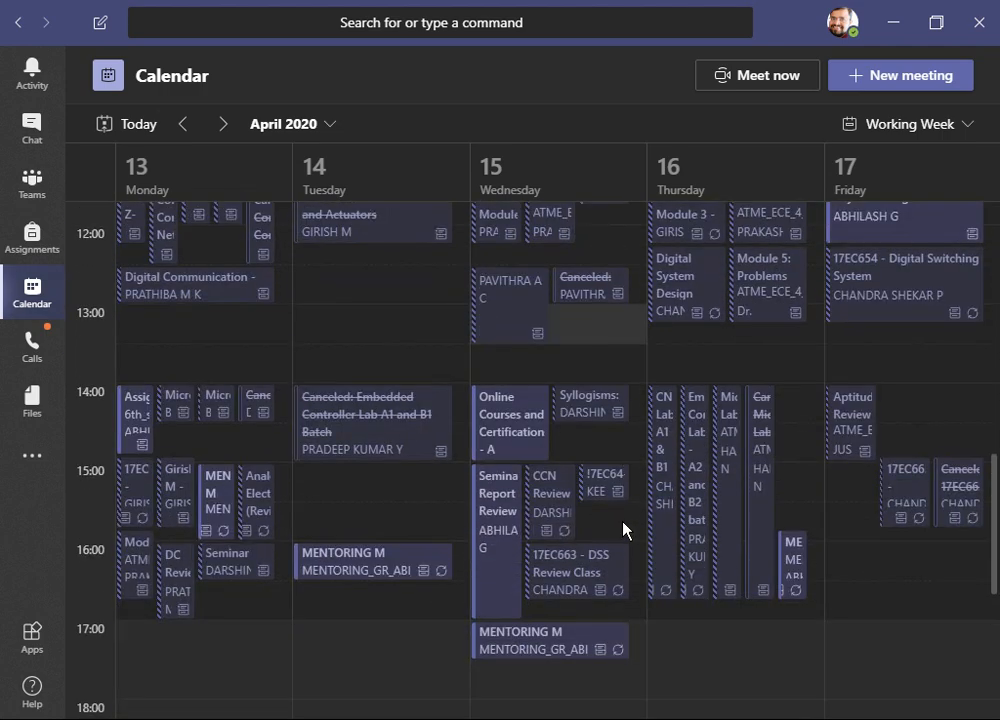
scroll(623, 528, "up", 2)
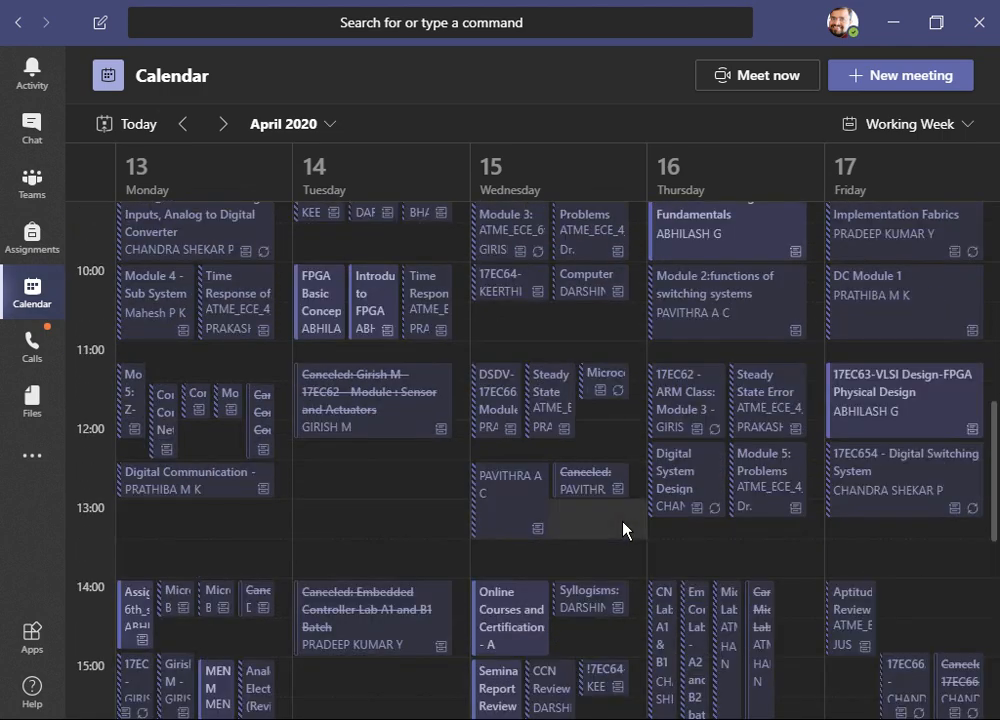
scroll(623, 528, "down", 1)
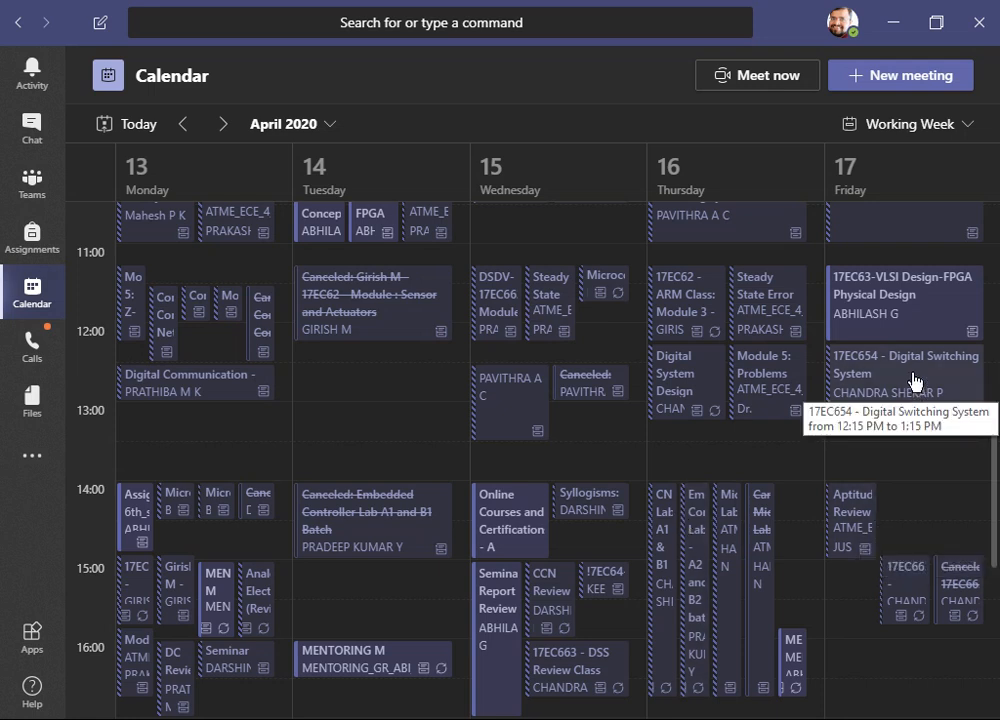
left_click(903, 323)
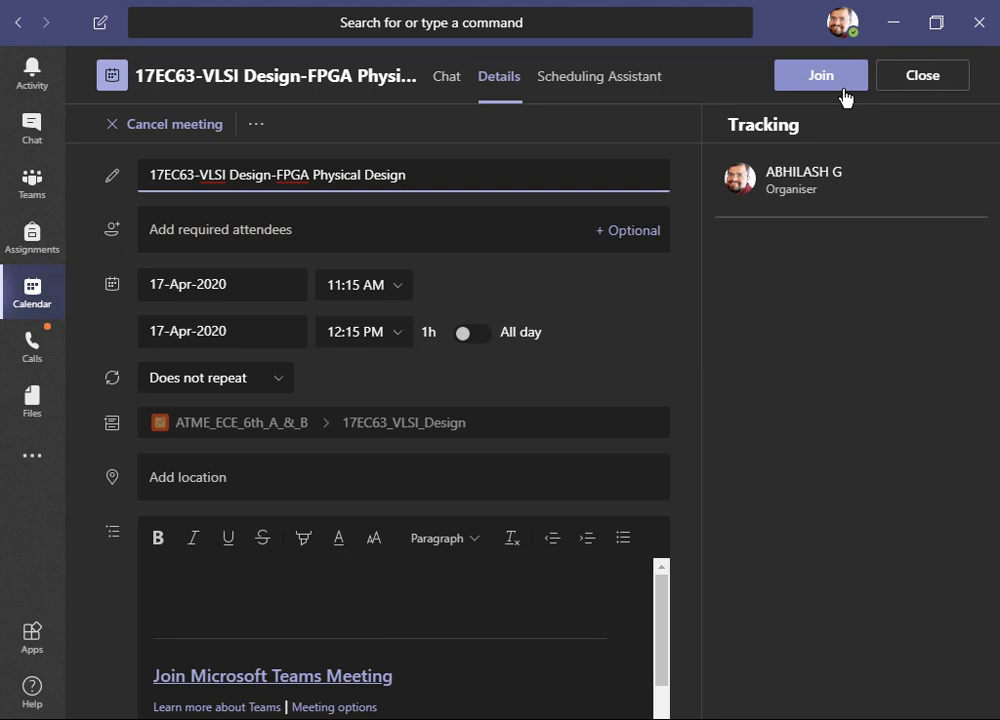
left_click(903, 100)
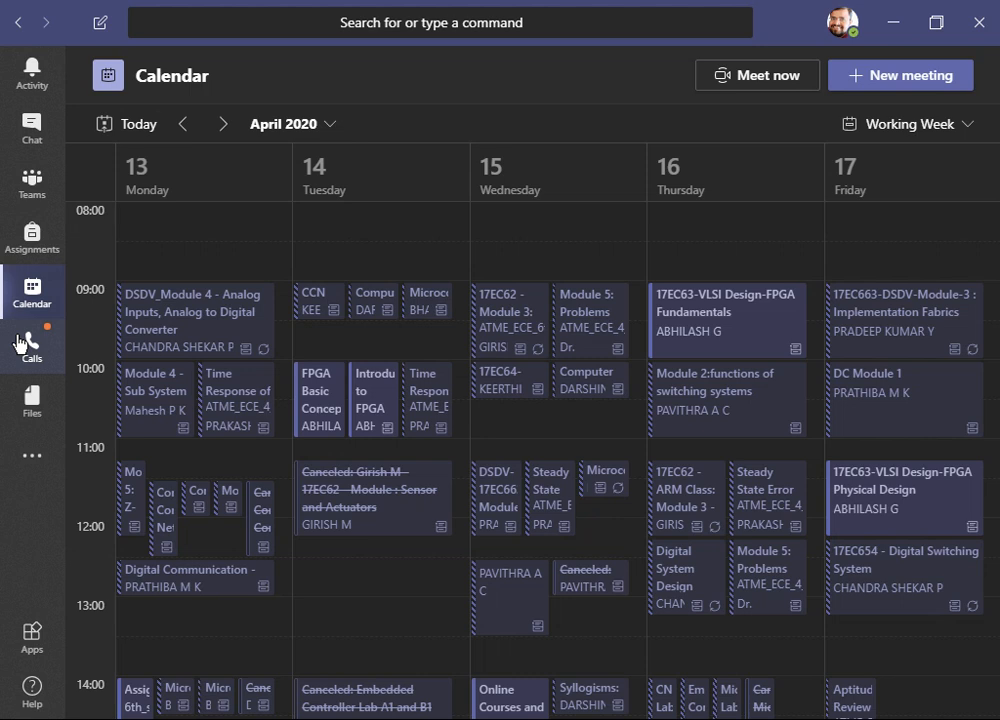
- Open Assignments and choose the test-demo class
left_click(37, 238)
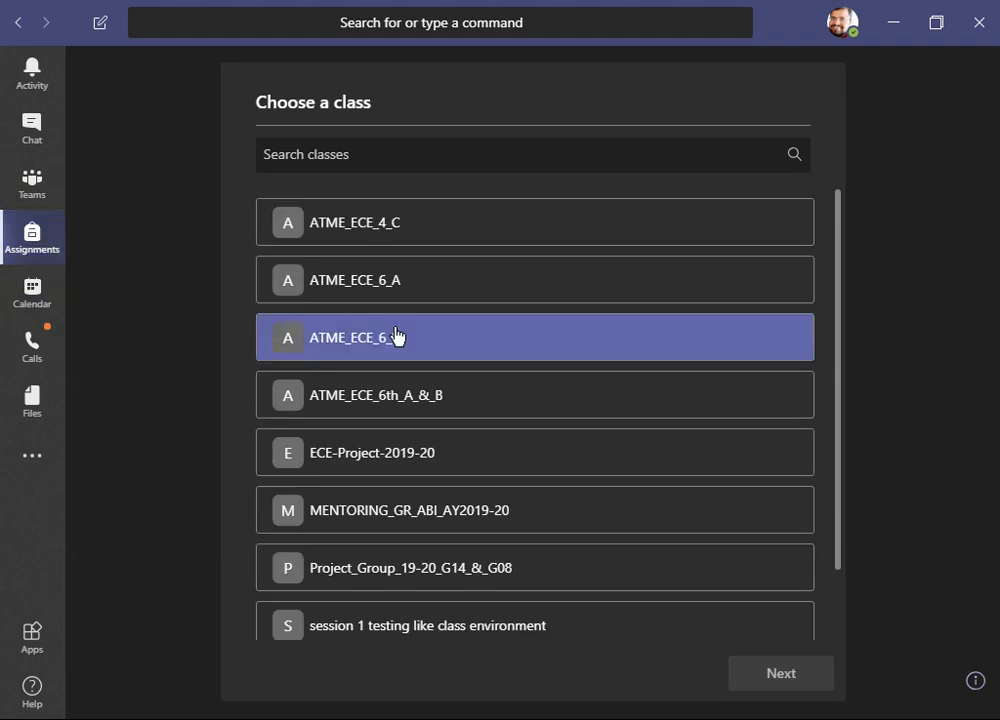
scroll(396, 335, "down", 1)
scroll(396, 335, "up", 1)
scroll(396, 335, "down", 1)
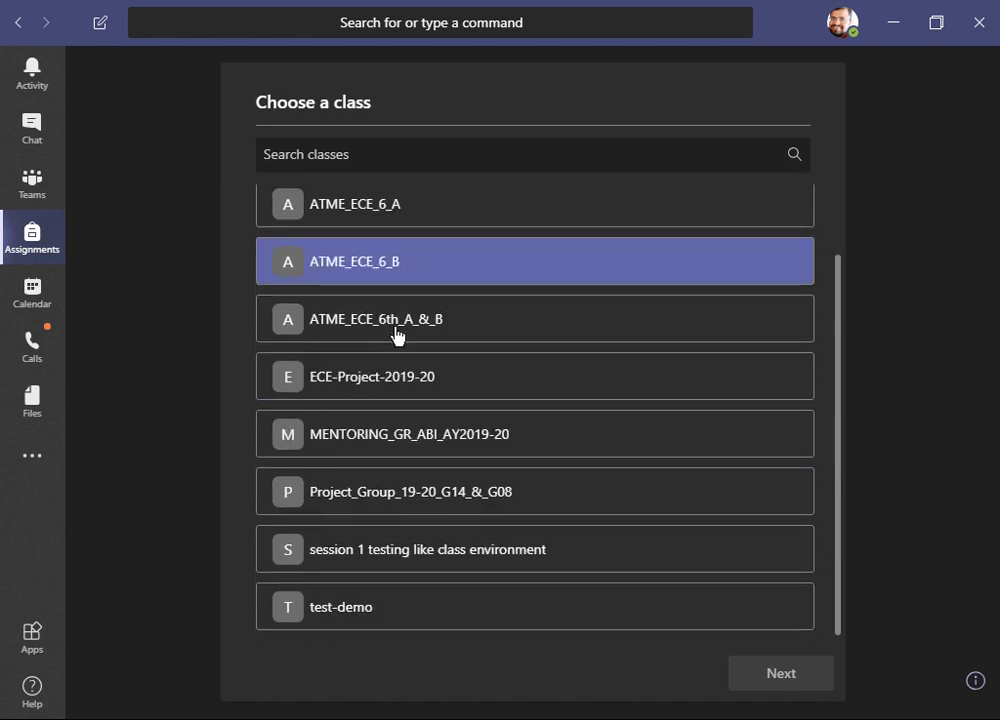
scroll(396, 335, "up", 1)
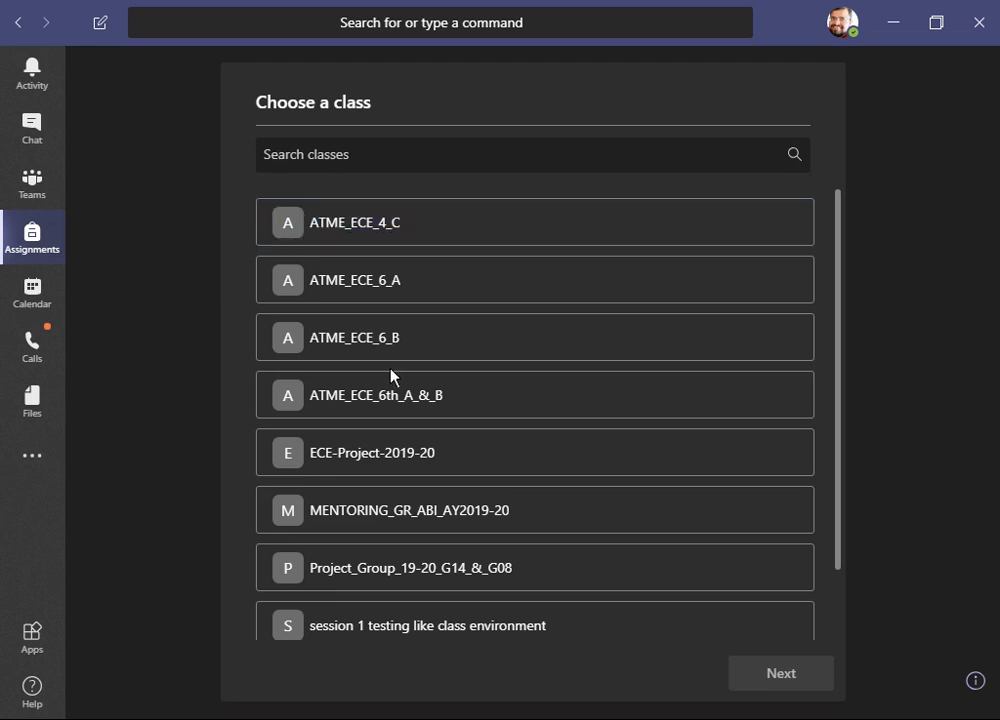
left_click(420, 335)
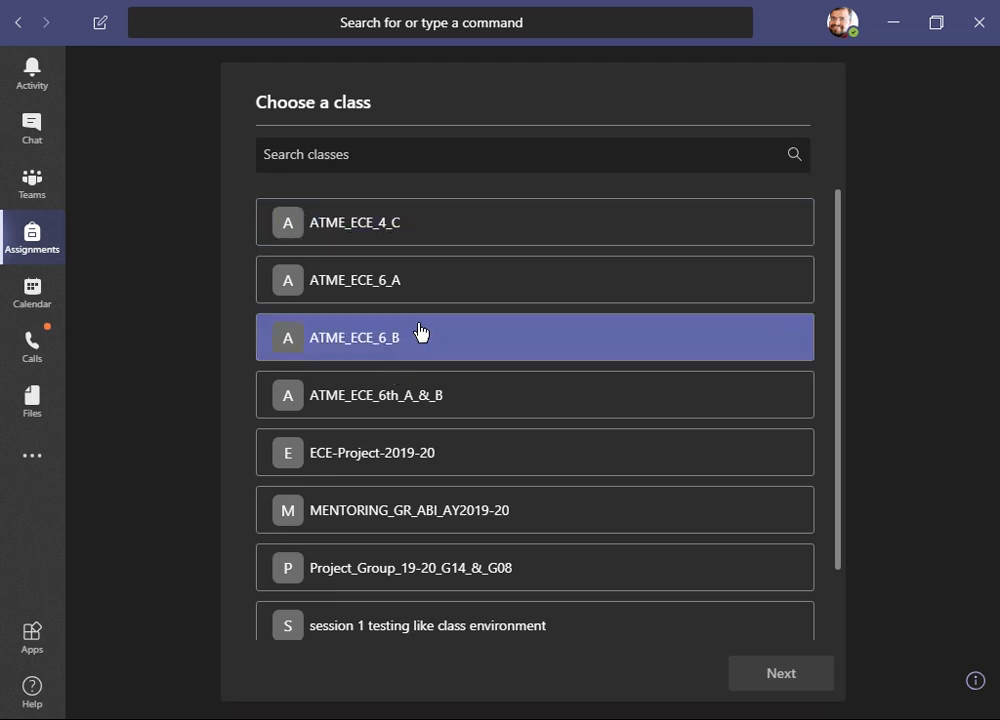
scroll(420, 332, "down", 1)
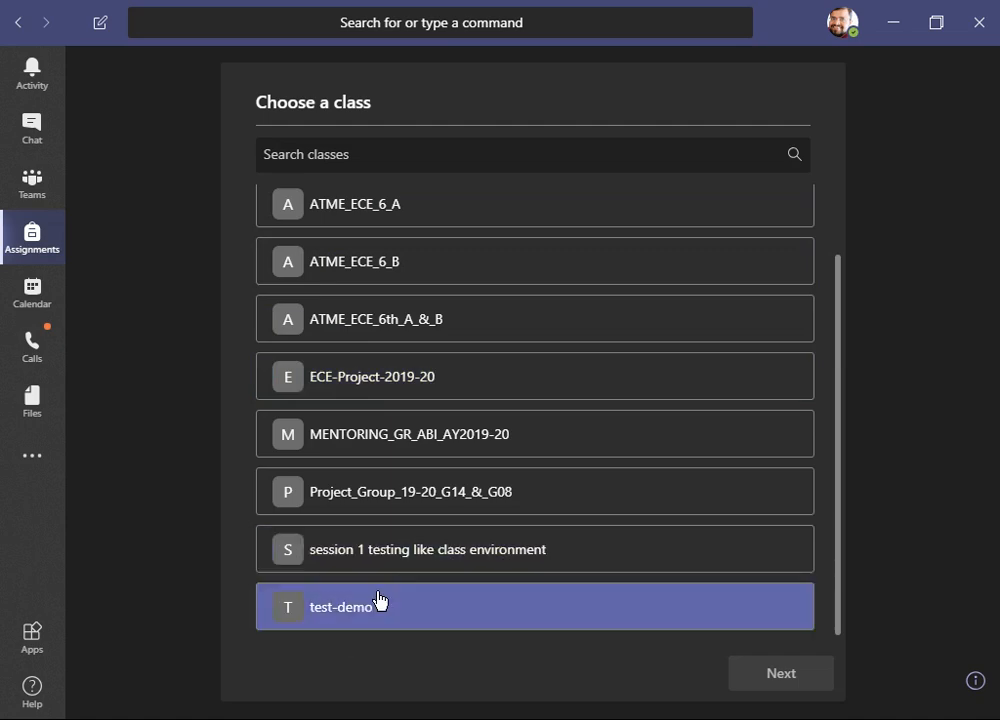
scroll(379, 598, "up", 1)
scroll(380, 598, "down", 1)
left_click(384, 606)
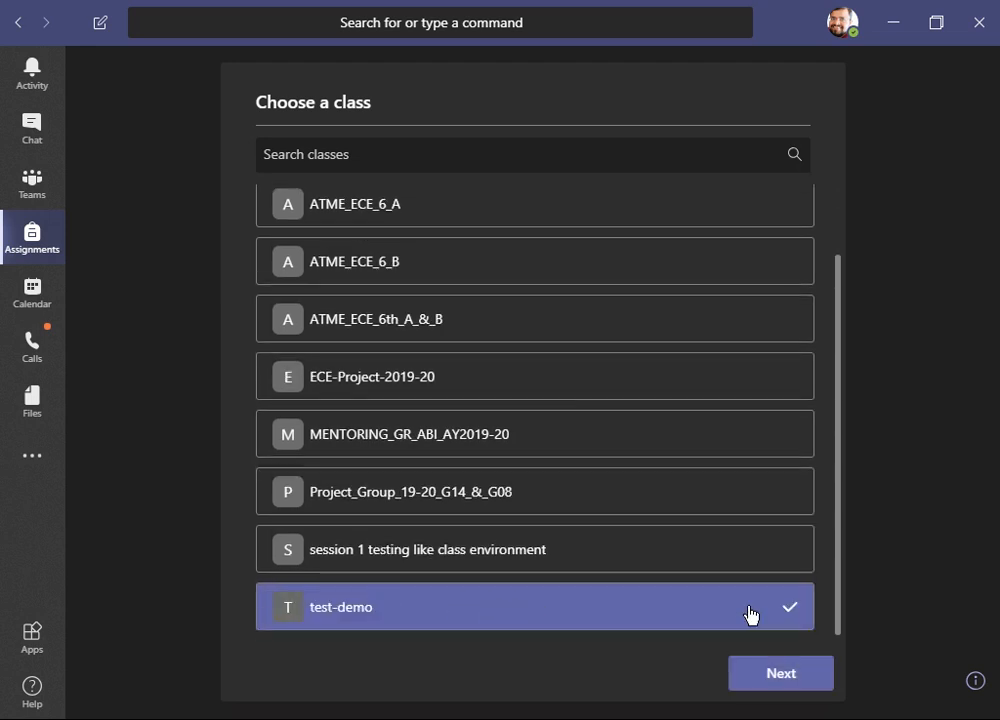
left_click(779, 675)
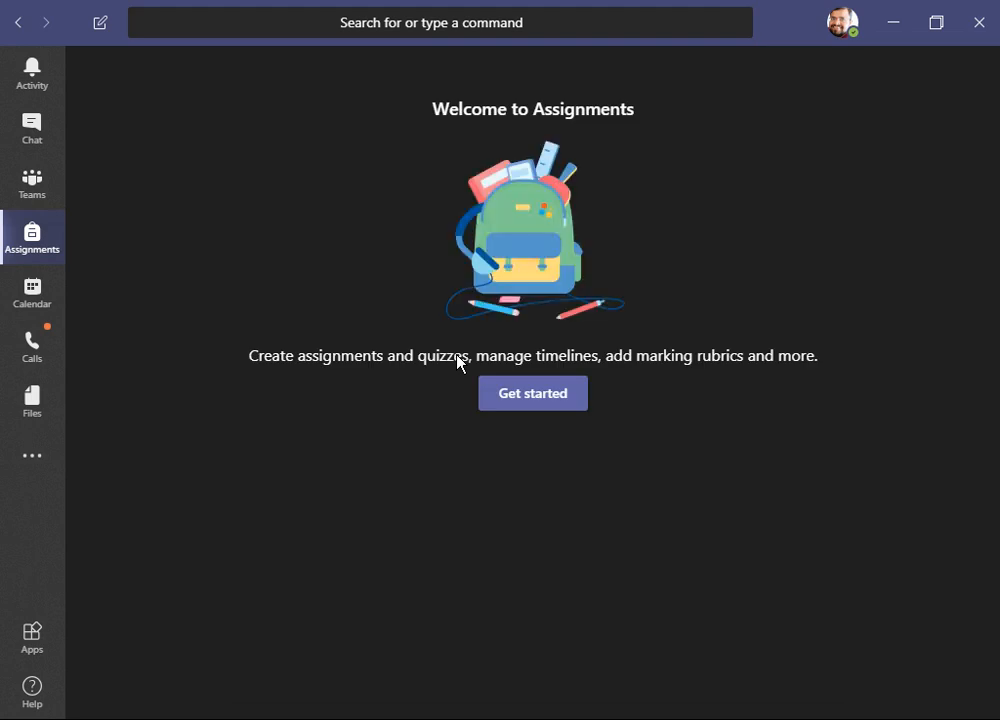
- Get started with assignments and open the options for creating a new assignment
left_click(519, 398)
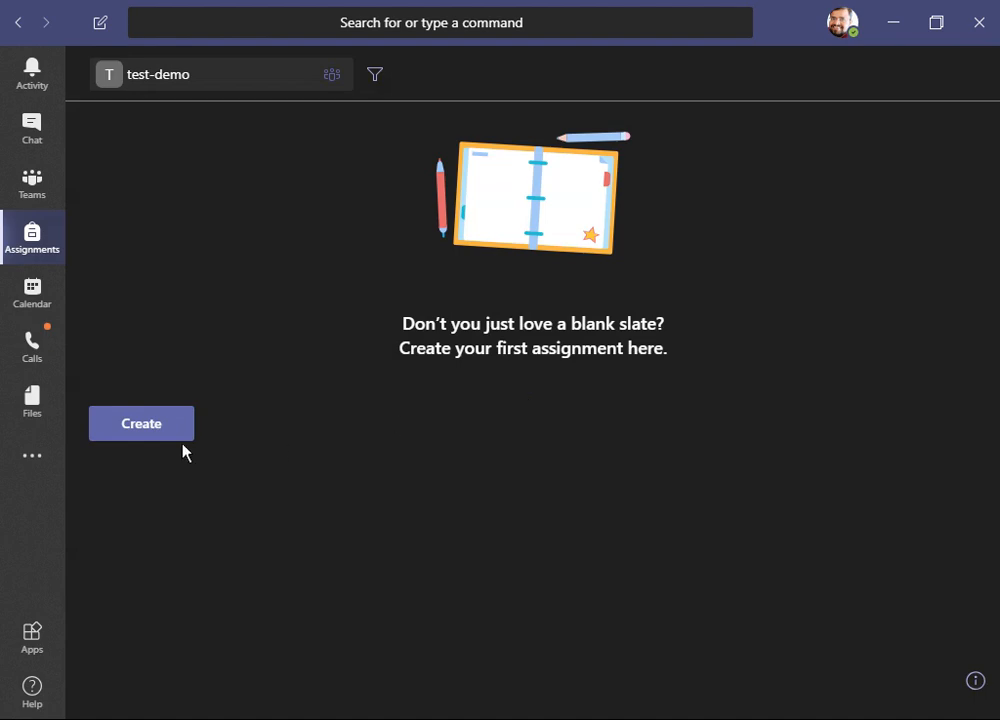
left_click(143, 440)
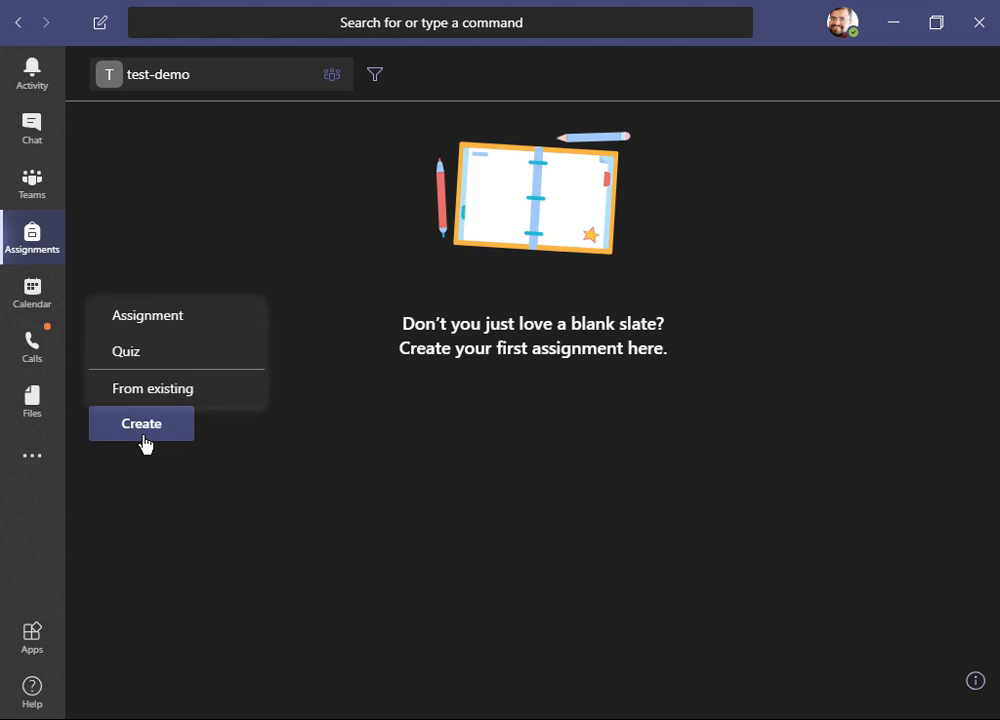
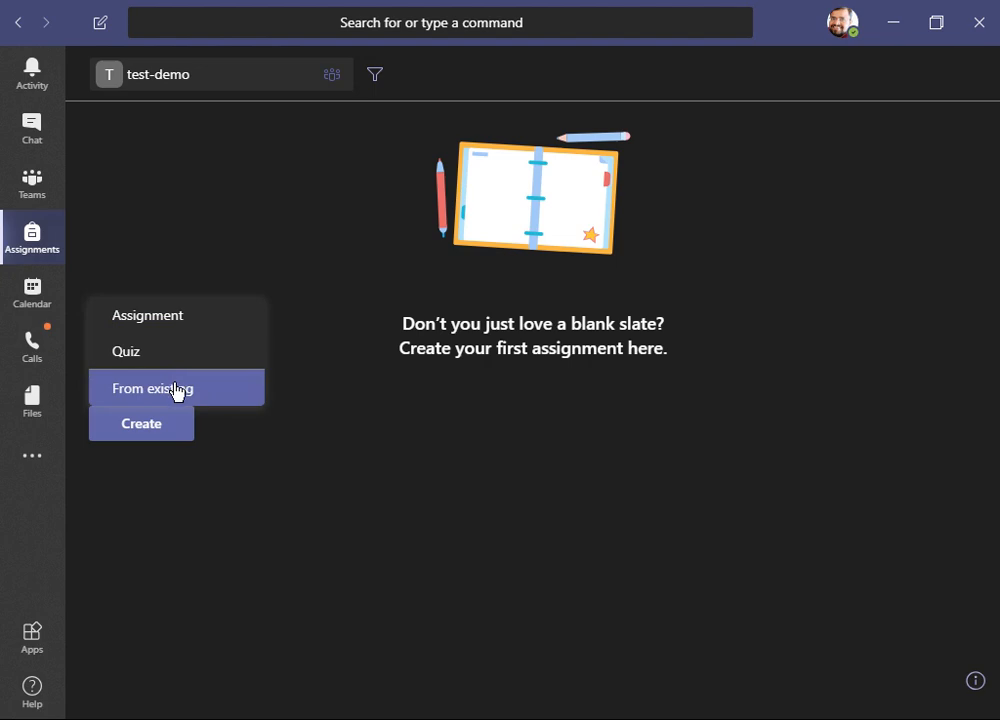
- Start a new assignment and open the resource picker, then cancel it without attaching anything
left_click(160, 318)
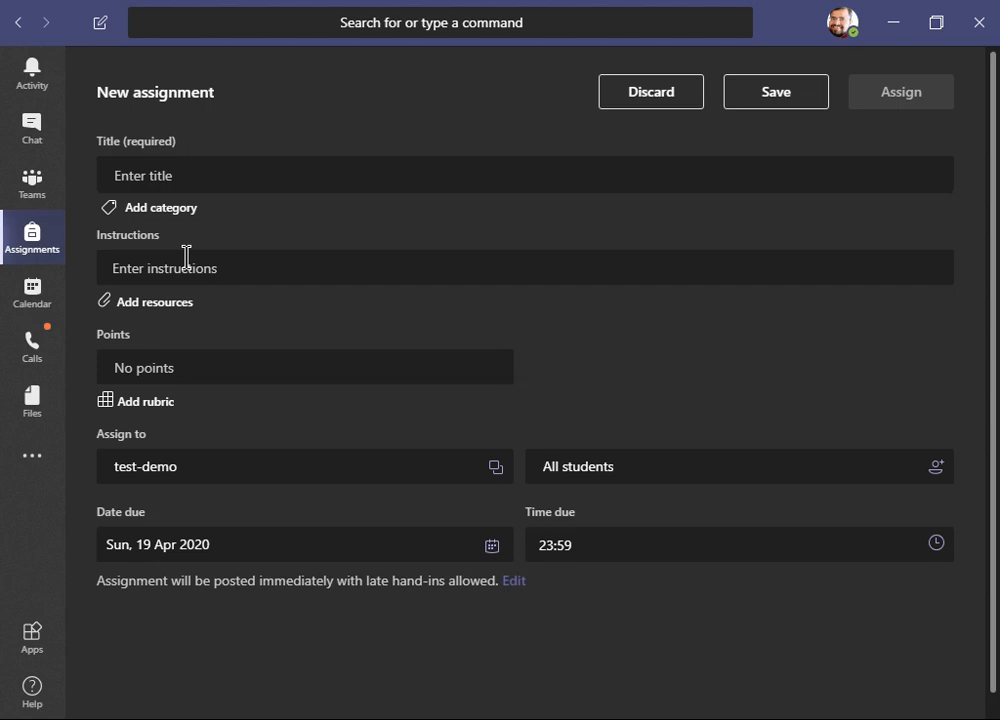
left_click(170, 315)
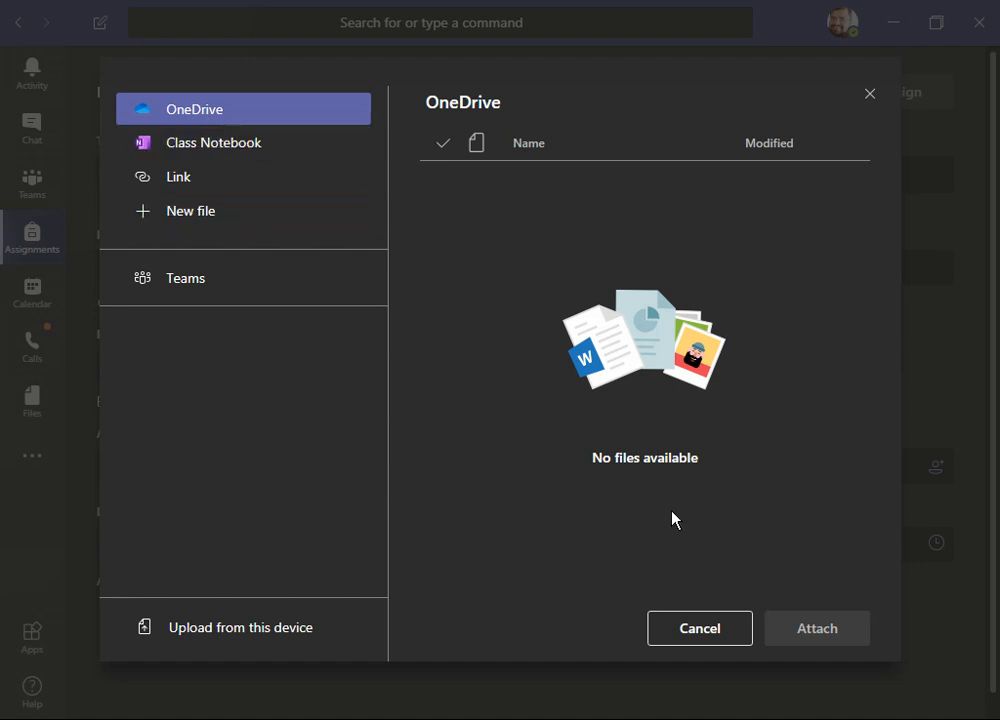
left_click(666, 630)
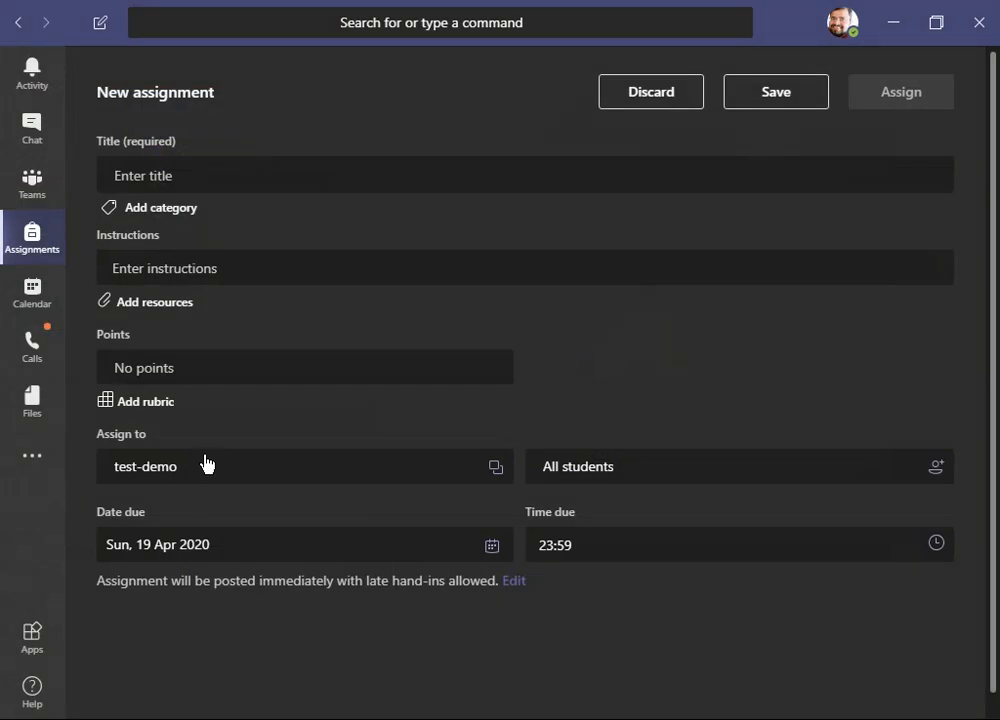
- Create a new rubric with points turned on, browse its criteria levels, then discard the rubric
left_click(189, 374)
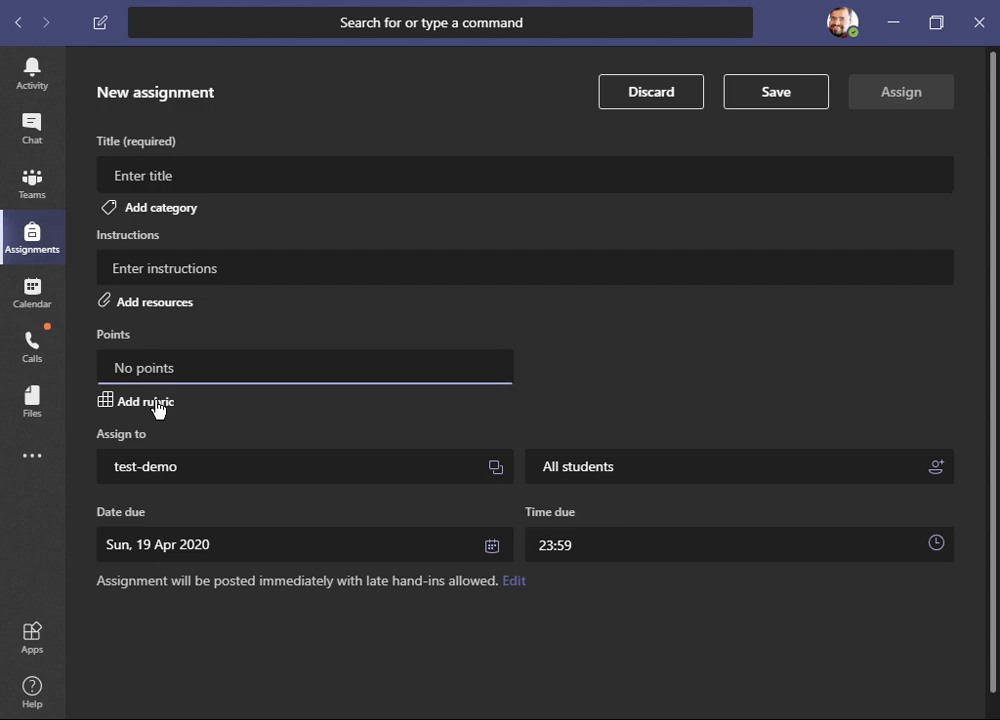
left_click(157, 404)
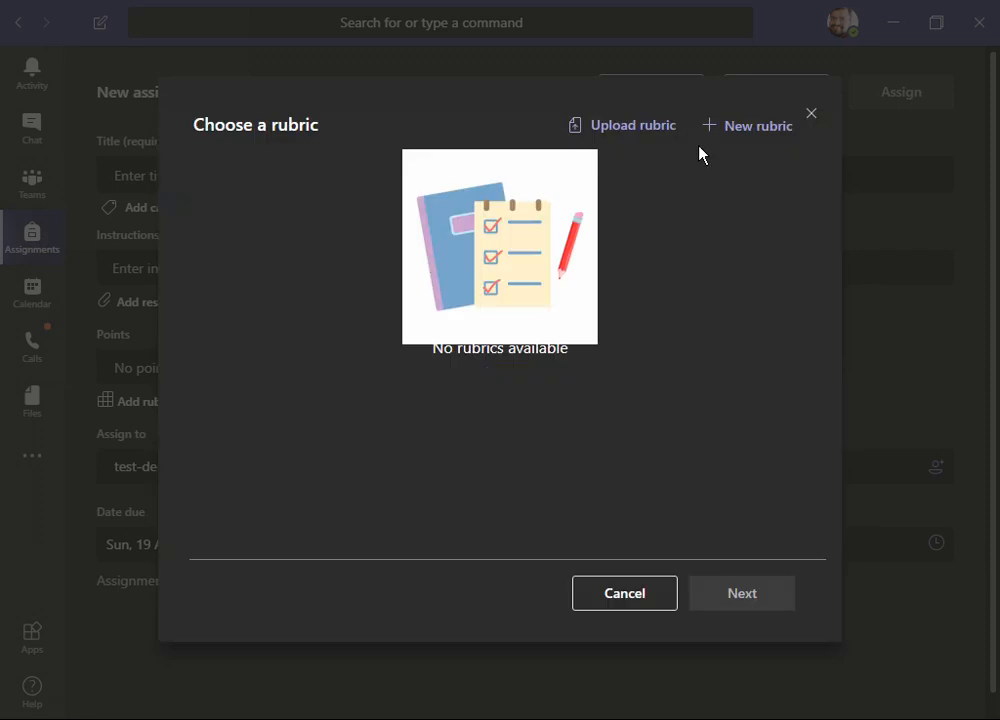
left_click(748, 126)
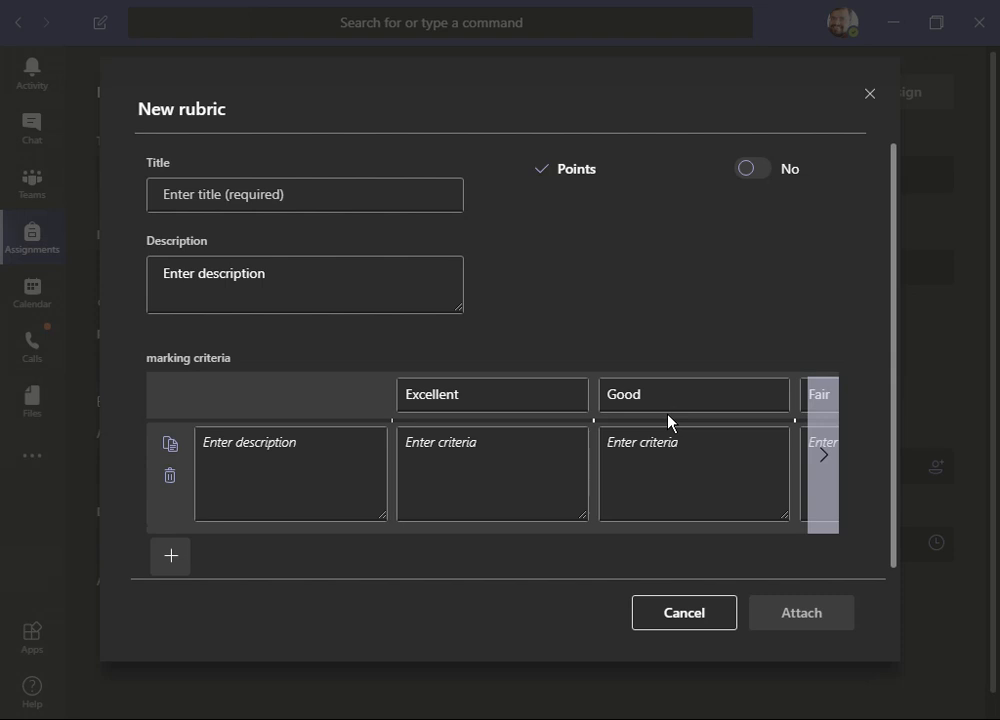
scroll(670, 421, "down", 1)
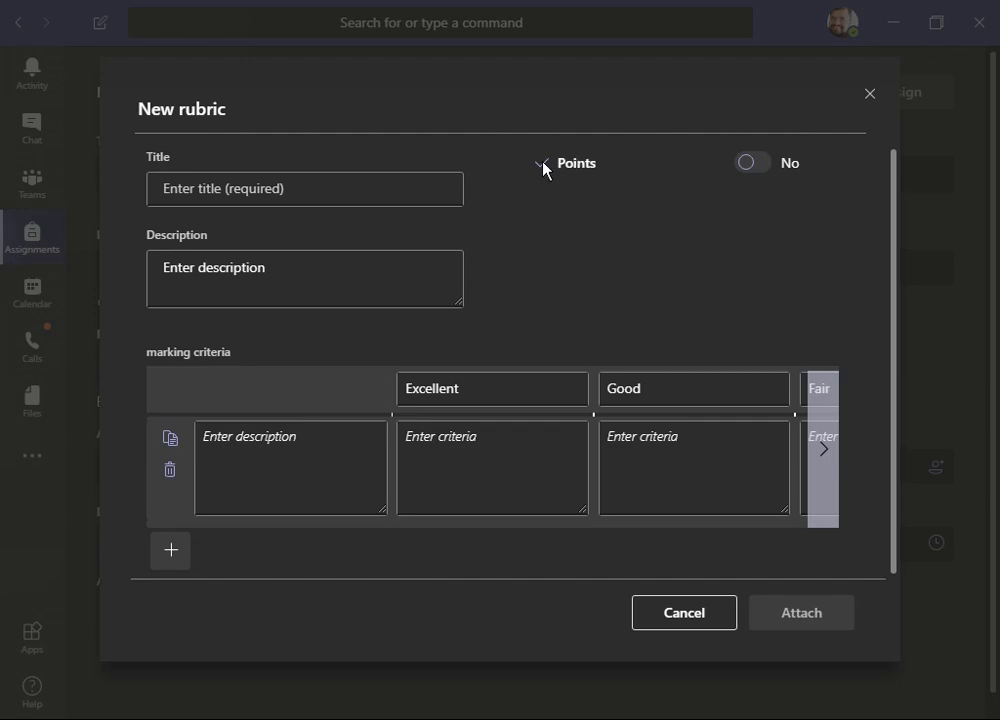
left_click(748, 163)
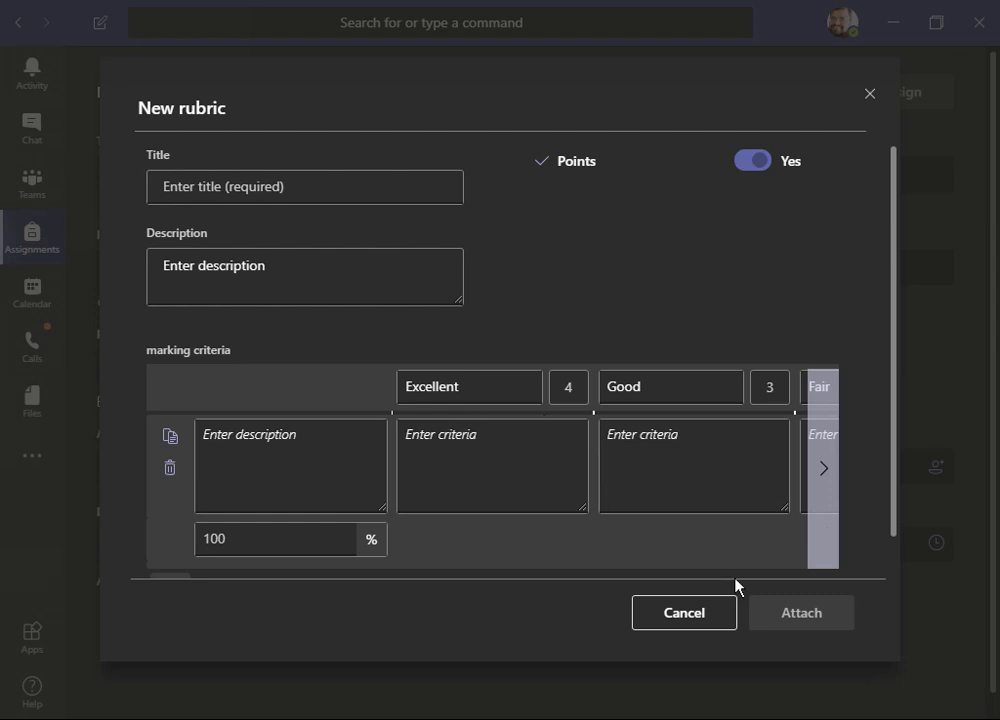
left_click(825, 470)
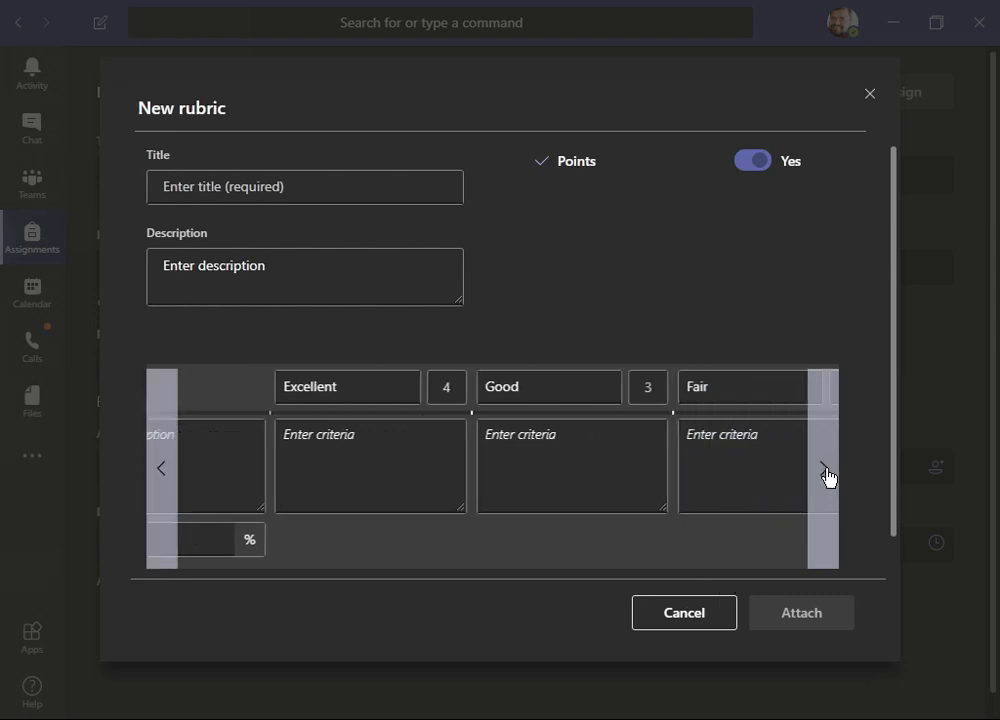
left_click(826, 473)
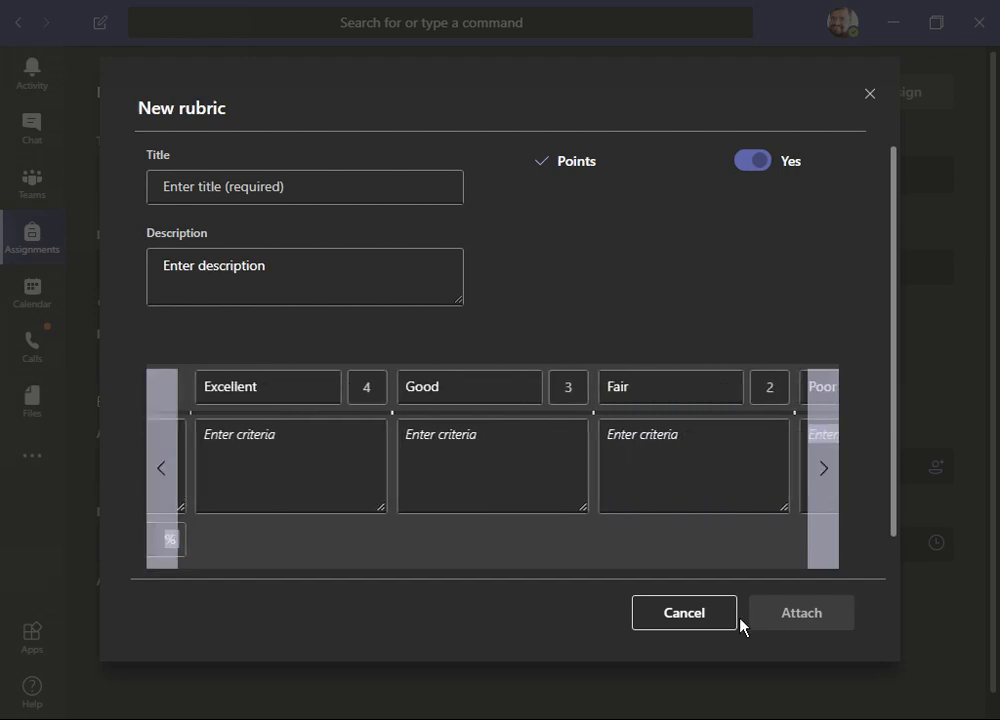
left_click(683, 616)
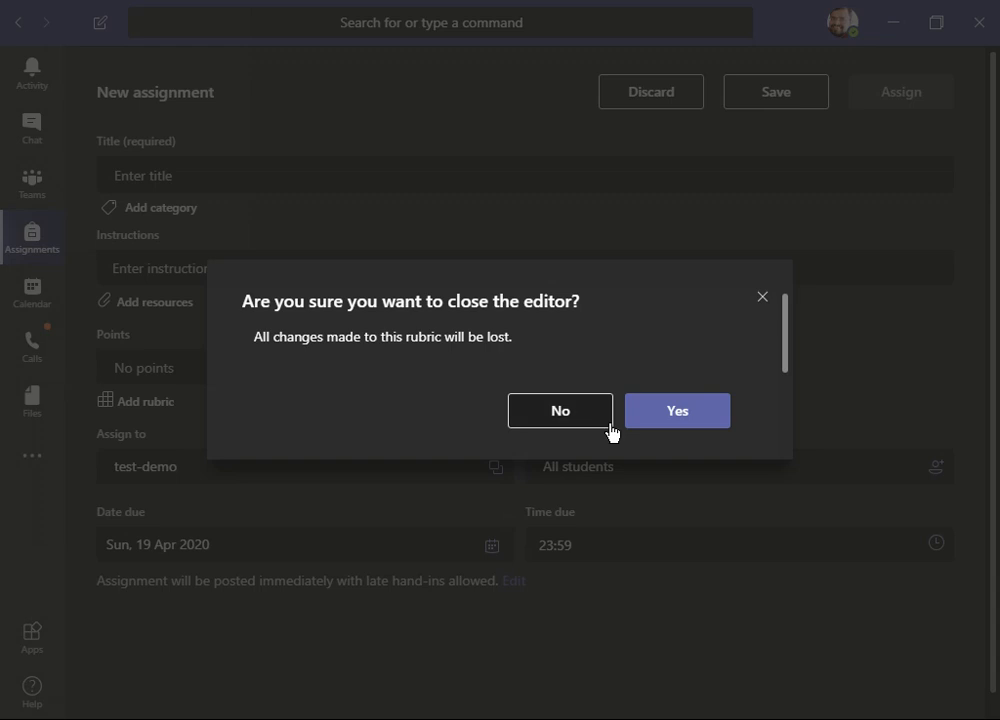
left_click(764, 298)
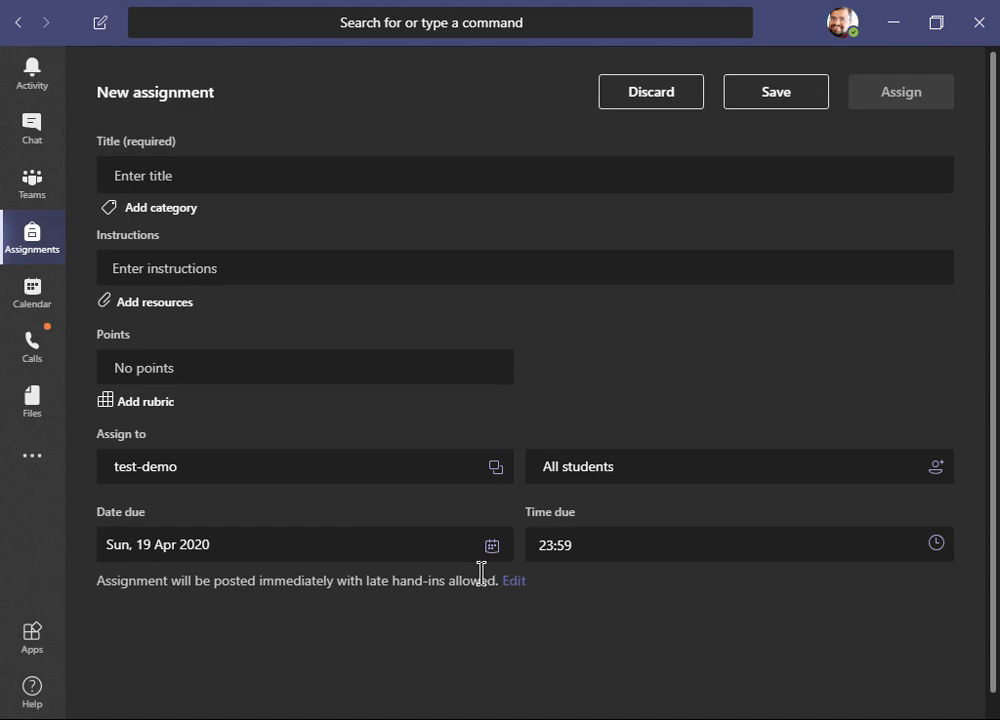
- Open the assignment timeline editor and close it without changes
left_click(515, 585)
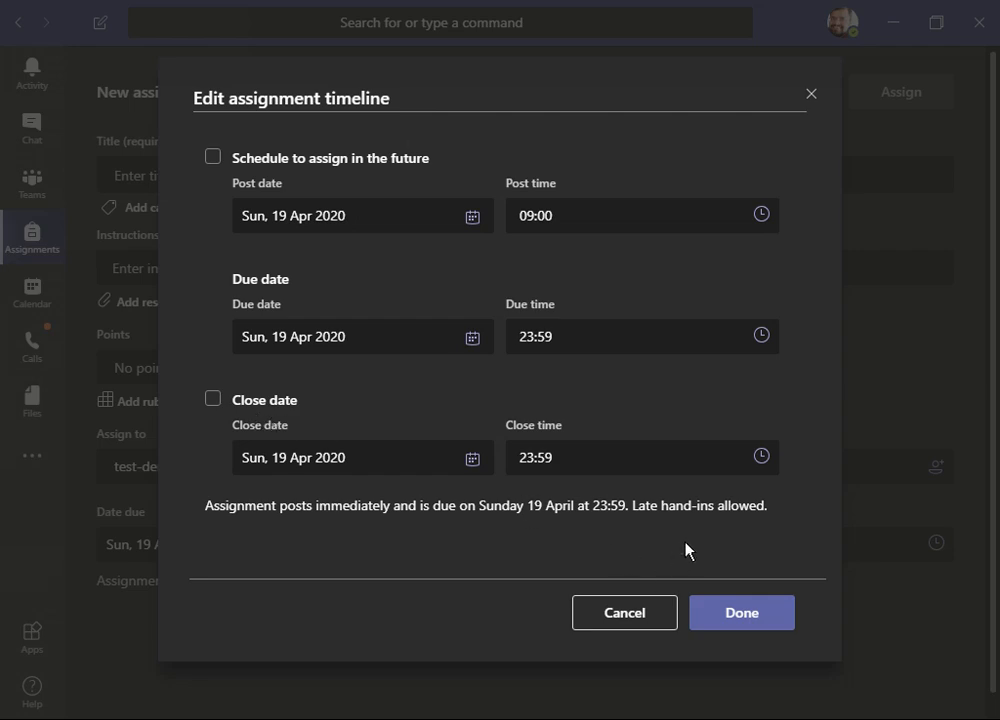
left_click(647, 620)
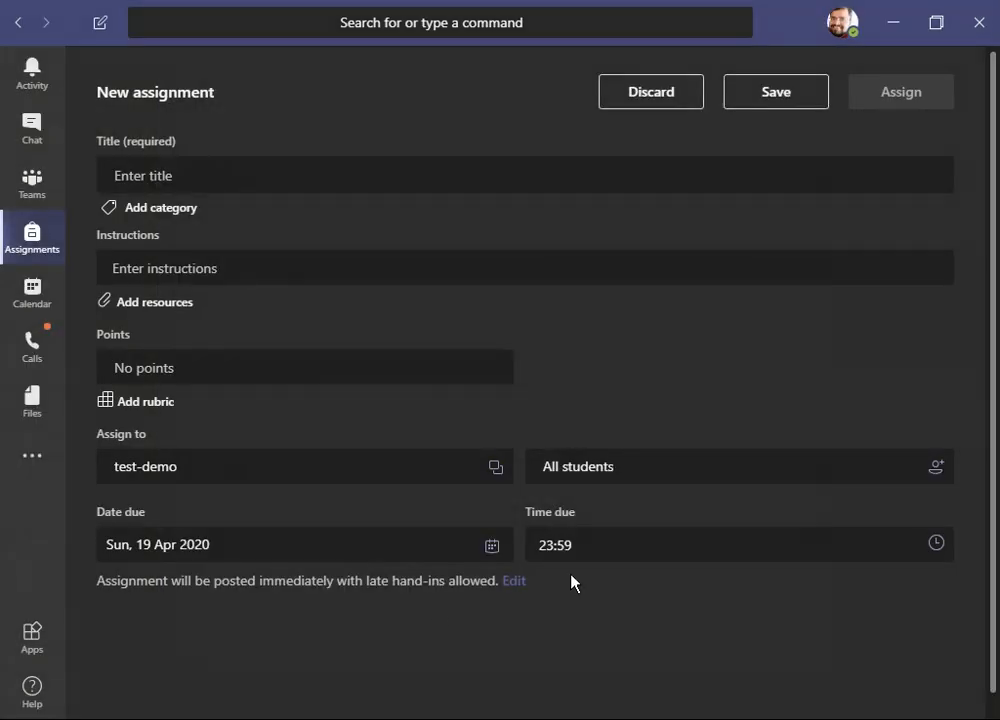
- Leave the new assignment and switch to the ATME_ECE_6th_A_&_B class
left_click(749, 101)
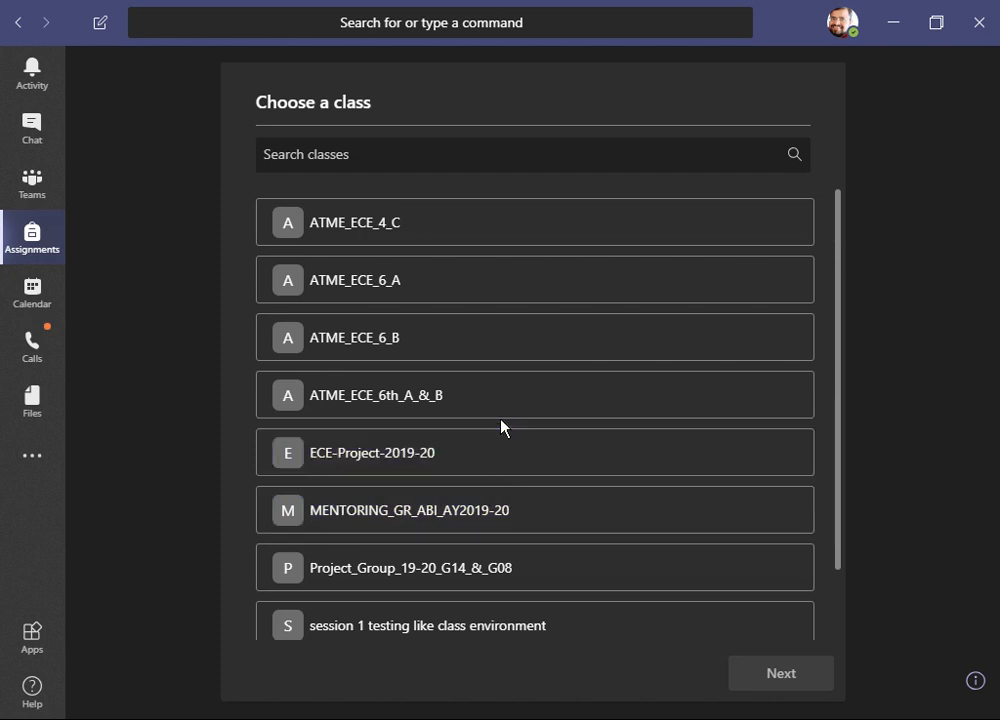
left_click(503, 411)
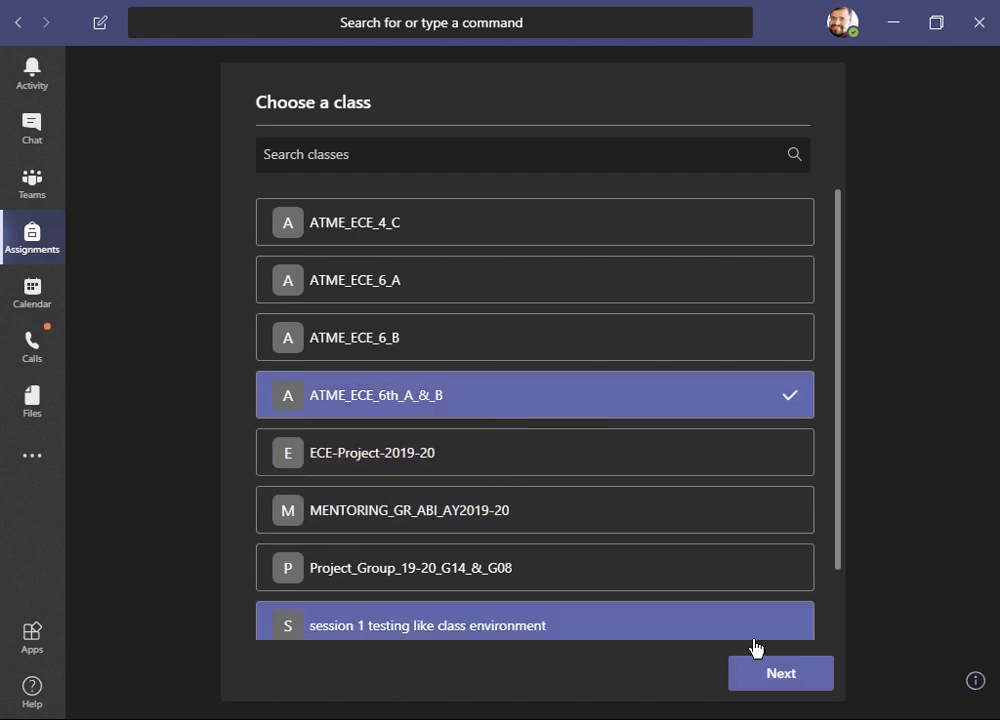
left_click(779, 682)
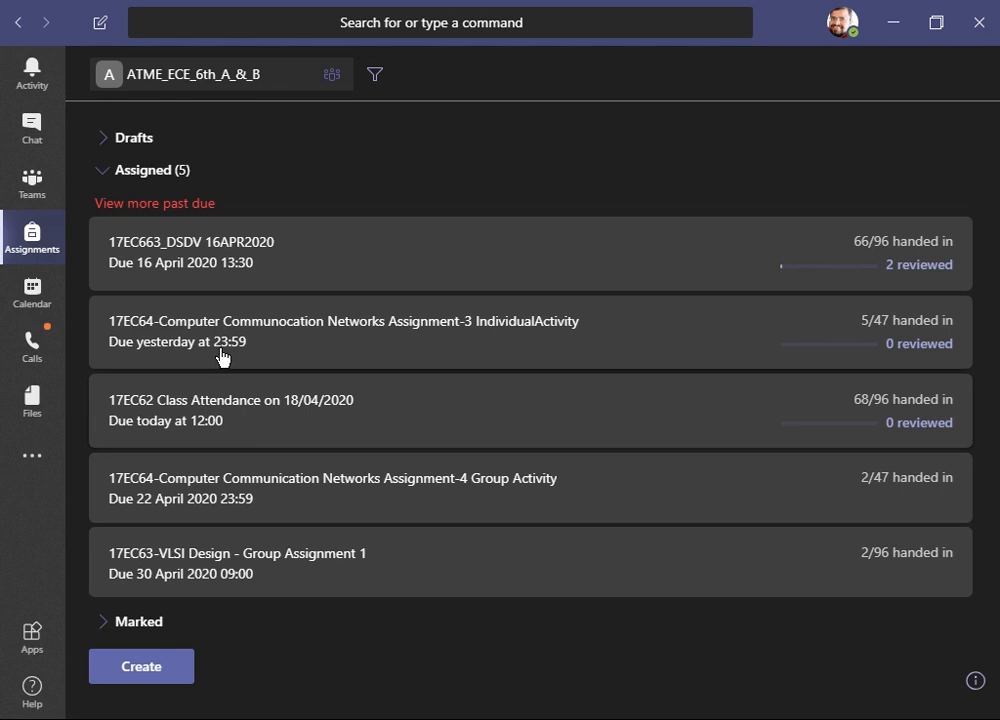
- Open the Computer Communocation Networks Assignment-3 and review the students' submission statuses and grade column
left_click(322, 348)
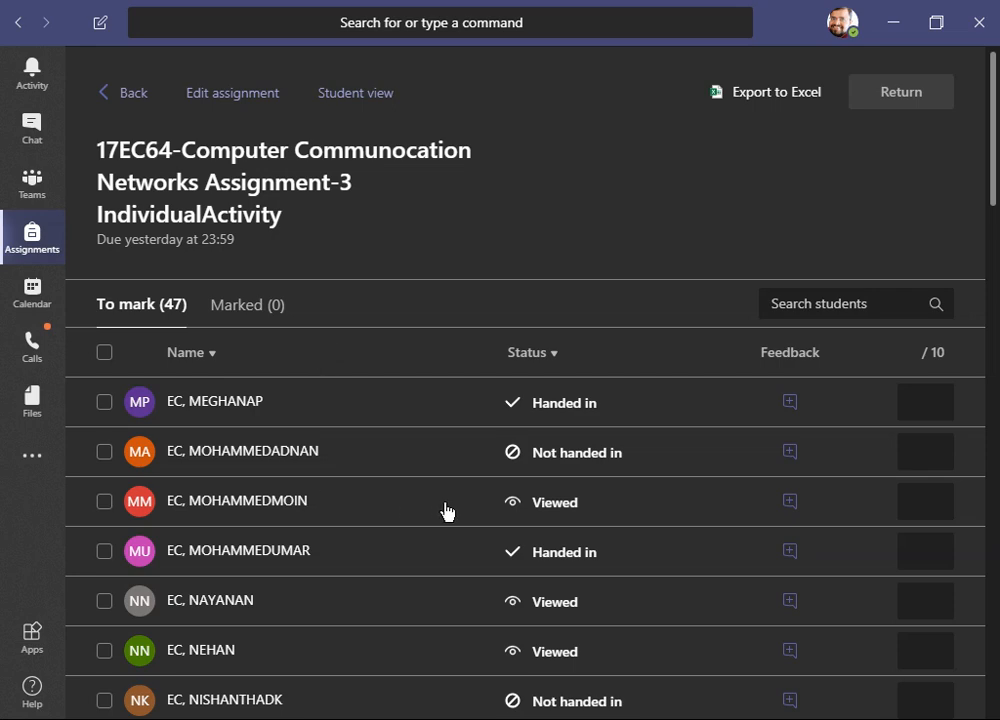
scroll(444, 511, "down", 5)
scroll(447, 512, "up", 5)
scroll(447, 511, "down", 5)
scroll(447, 511, "up", 4)
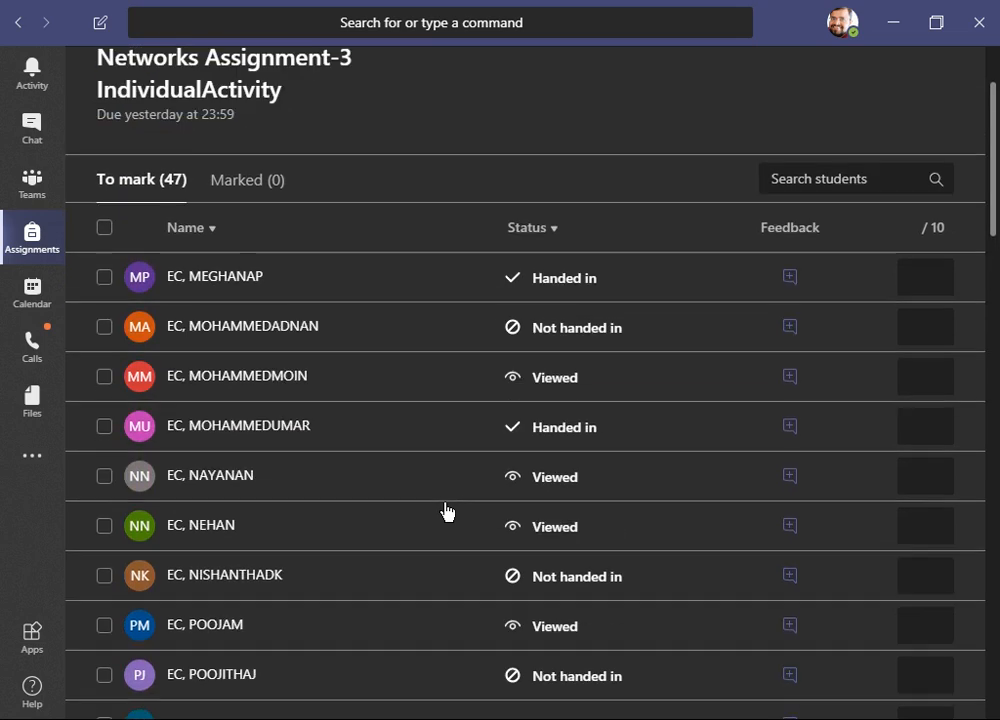
scroll(447, 511, "up", 1)
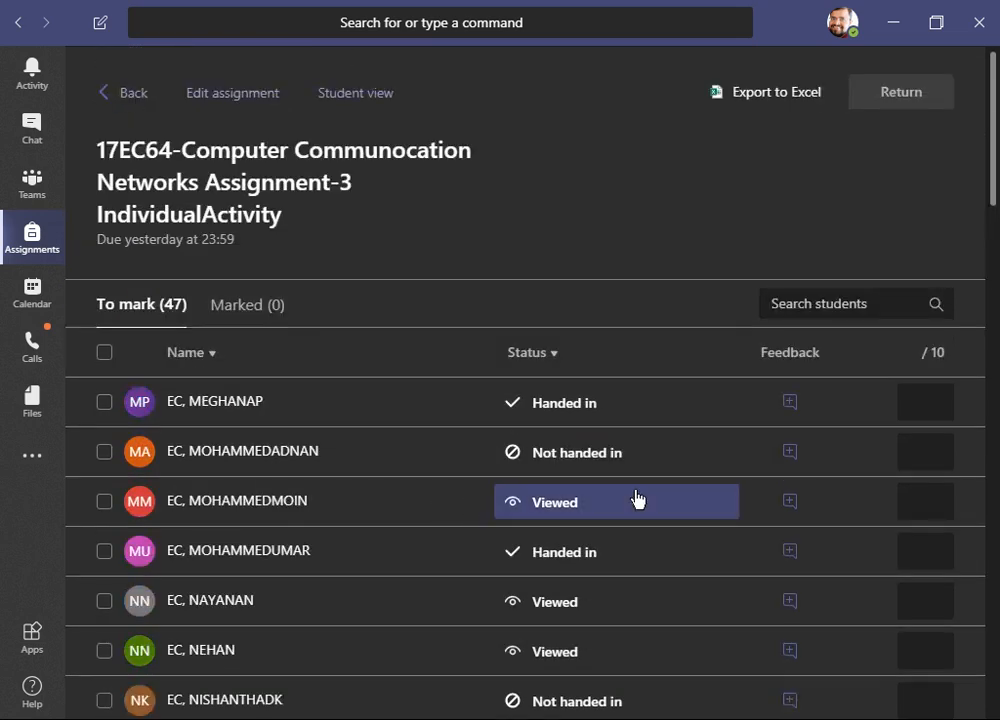
left_click(932, 402)
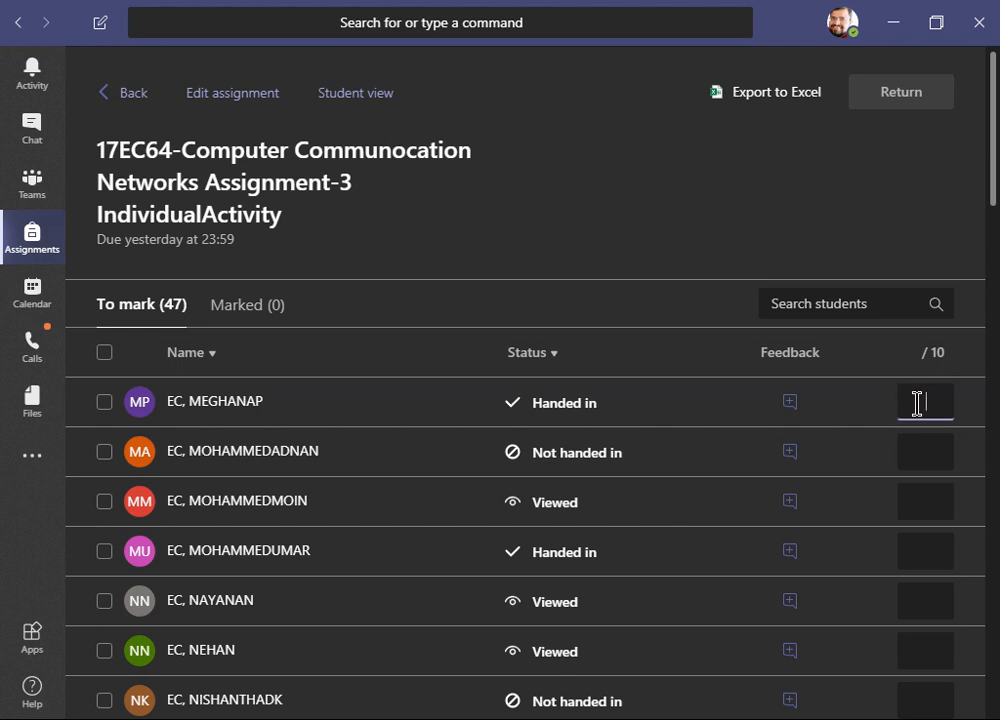
- Preview the assignment in student view and return to the class's assignment list
left_click(658, 247)
left_click(357, 104)
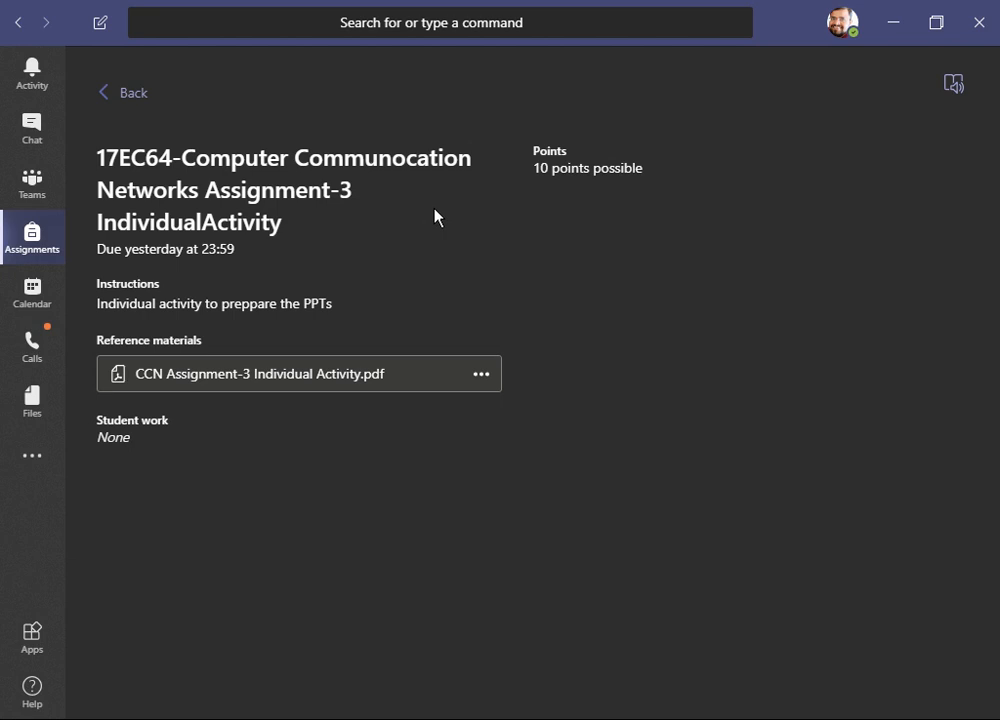
left_click(115, 96)
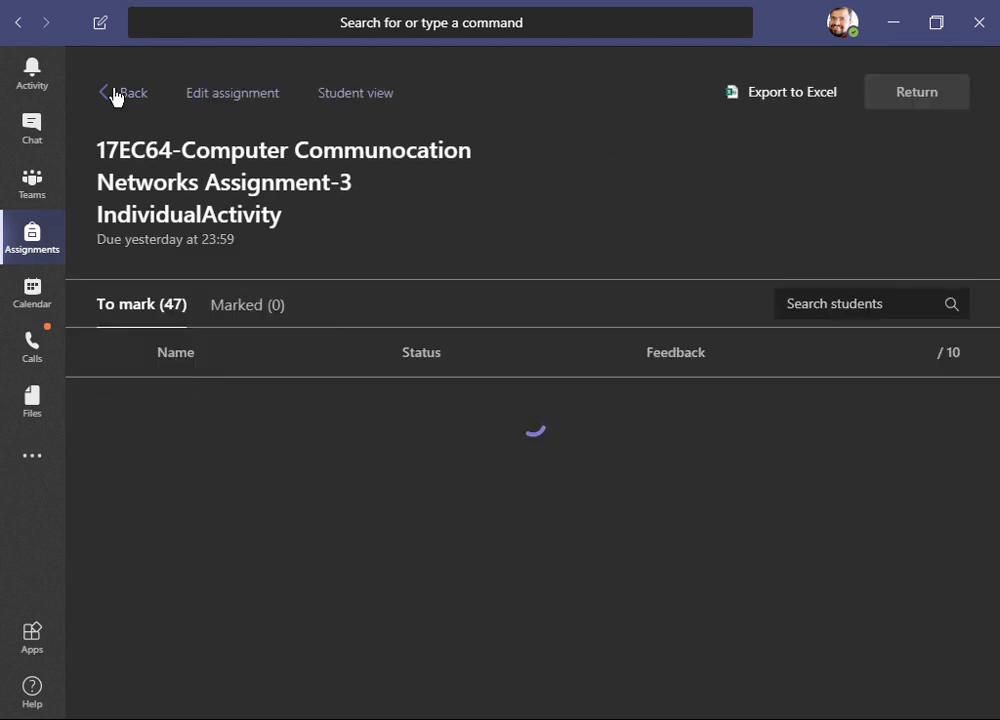
left_click(115, 96)
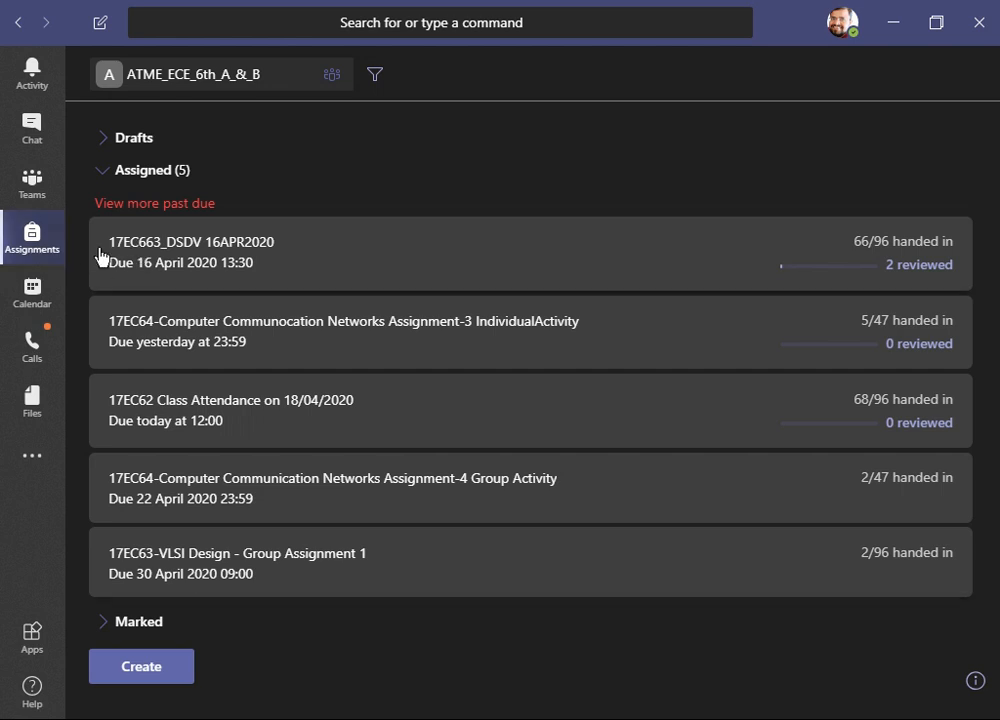
- Browse the teams list and then the recent chats list
left_click(56, 196)
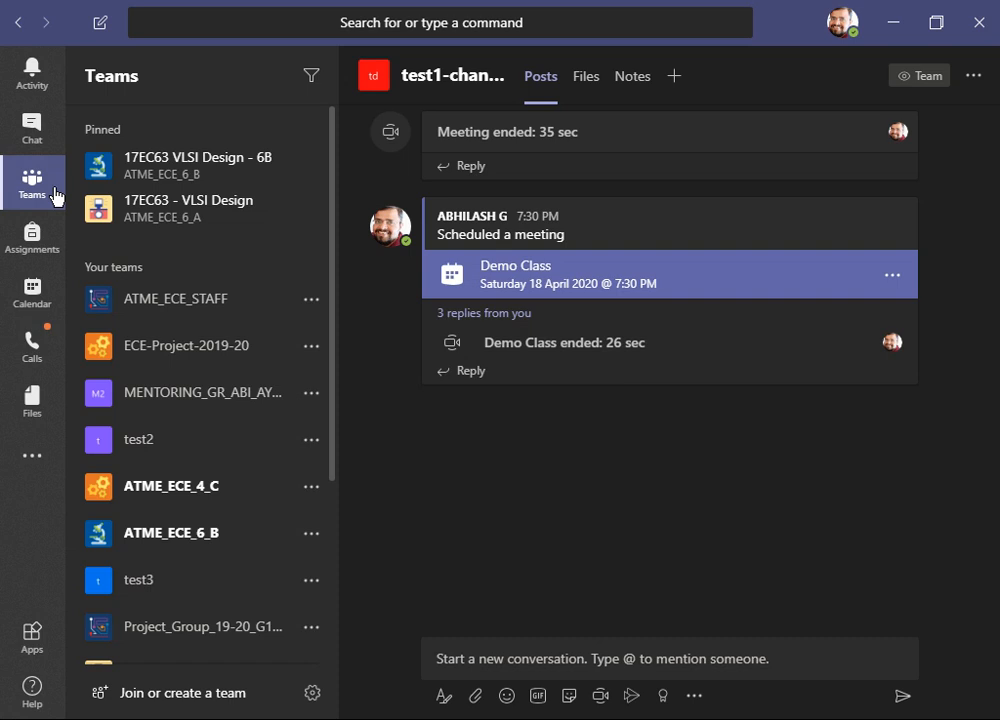
left_click(42, 139)
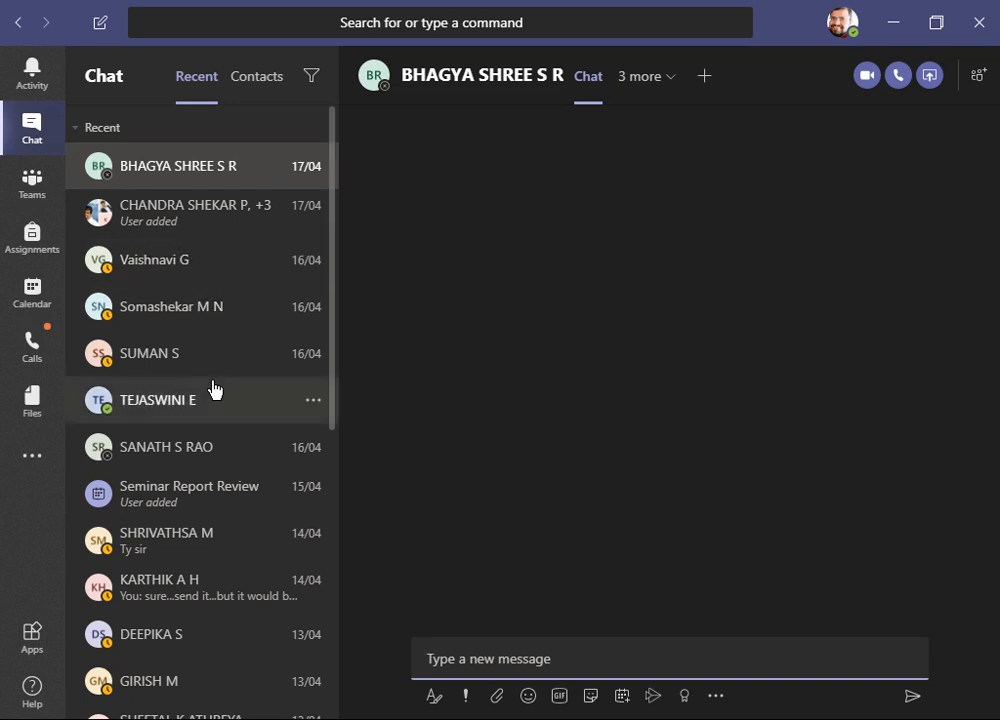
scroll(213, 390, "down", 5)
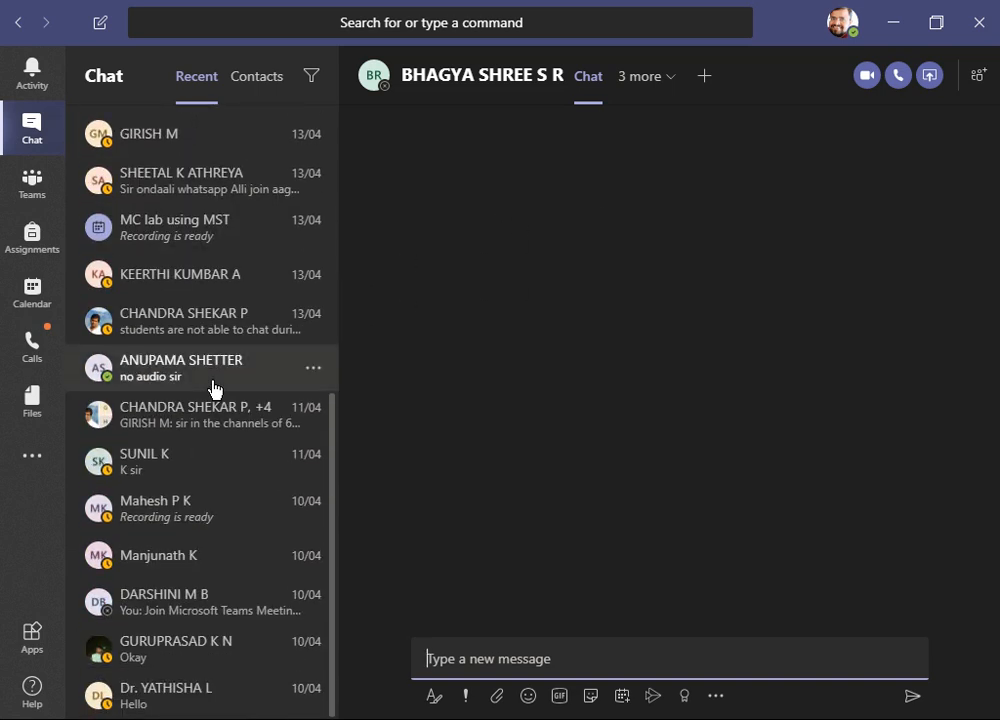
scroll(213, 388, "up", 5)
scroll(213, 390, "down", 5)
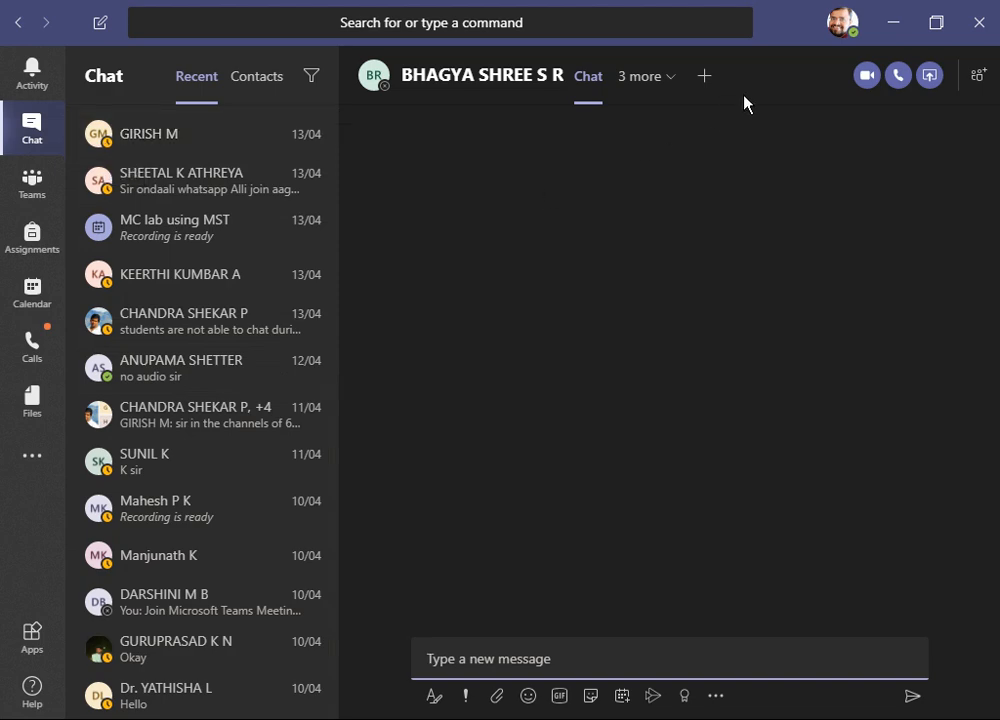
- Open the profile menu and view the availability status options
left_click(850, 25)
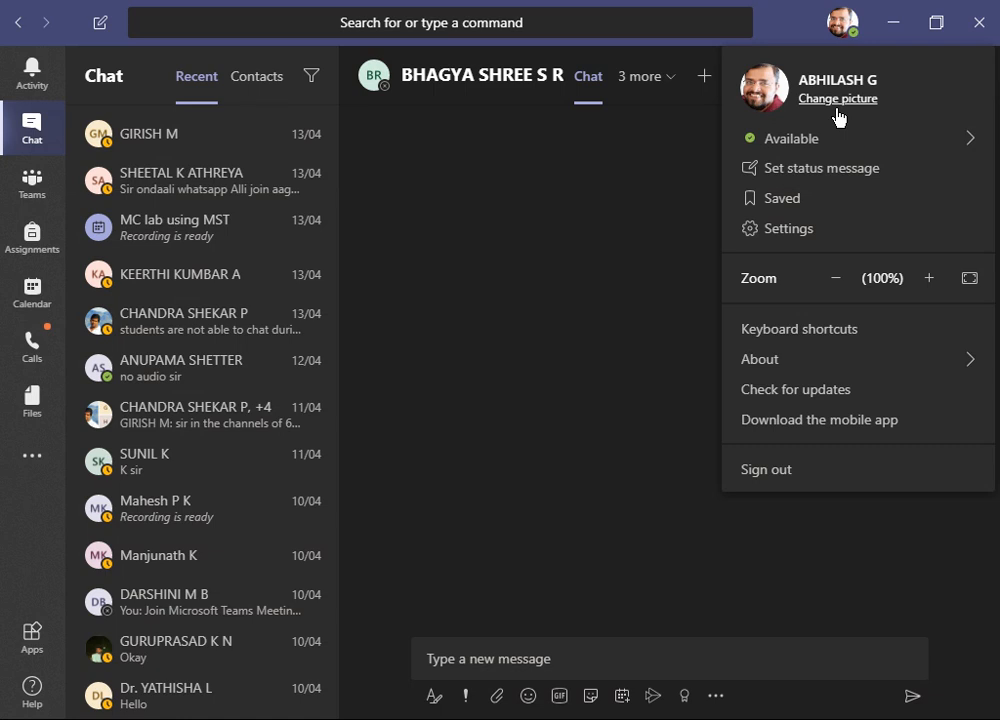
mouse_move(837, 146)
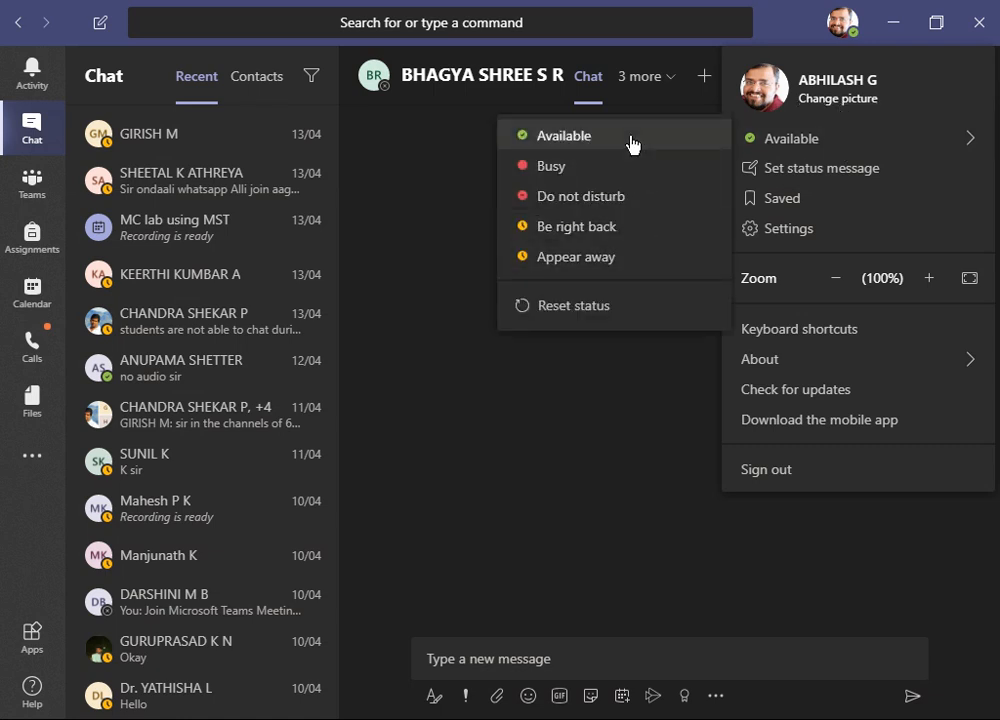
left_click(616, 379)
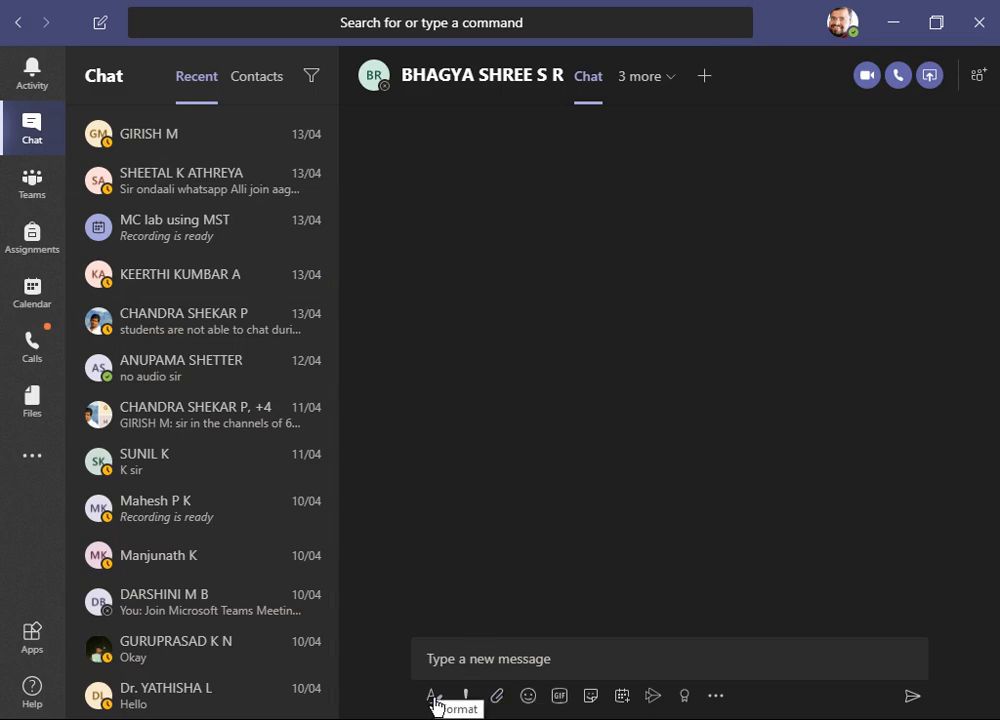
- Expand the chat message composer and set the message delivery option to Urgent
left_click(481, 665)
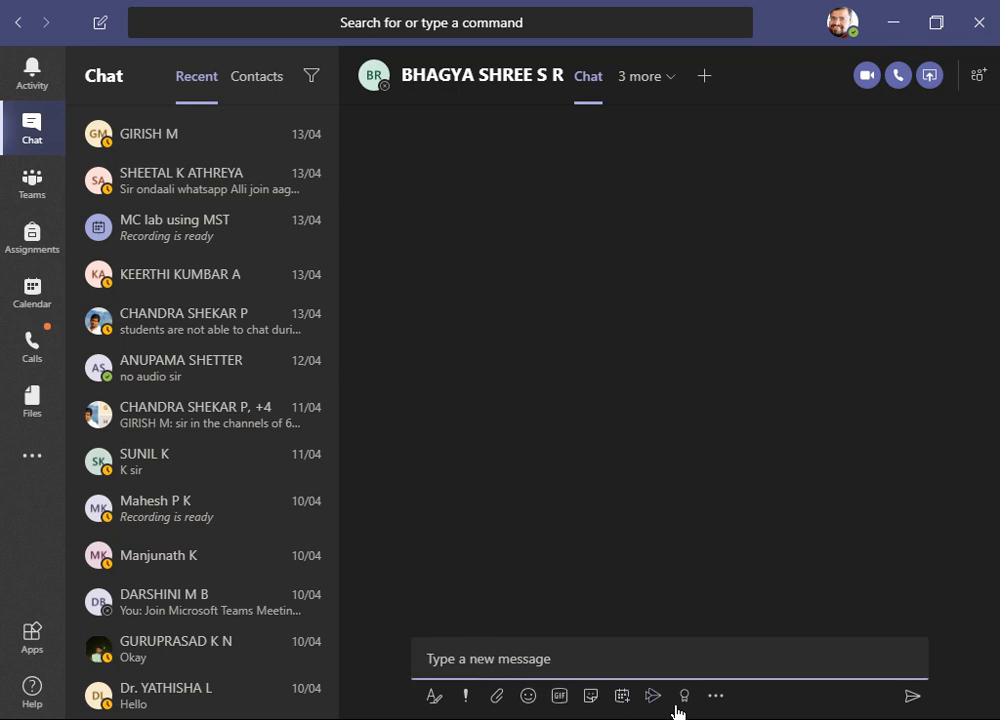
left_click(433, 698)
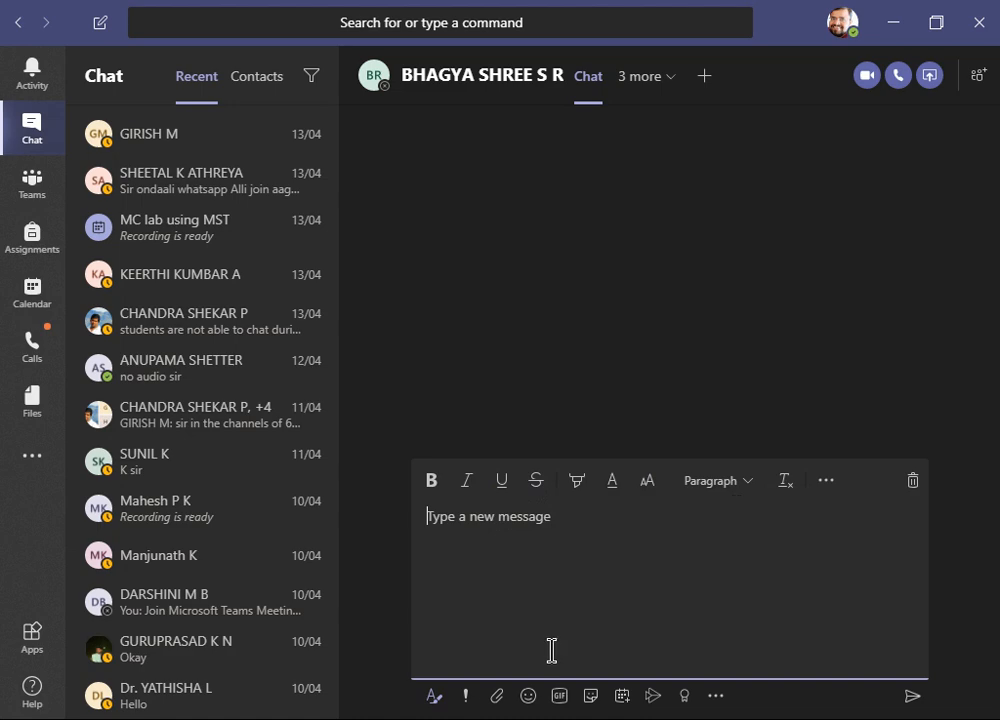
left_click(465, 697)
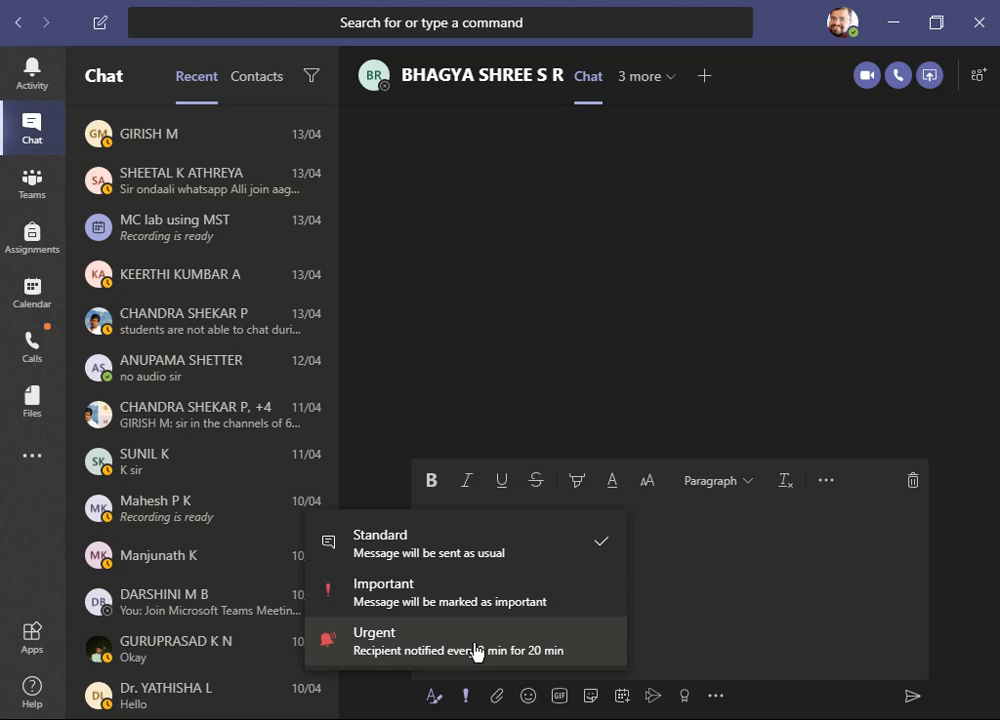
left_click(582, 655)
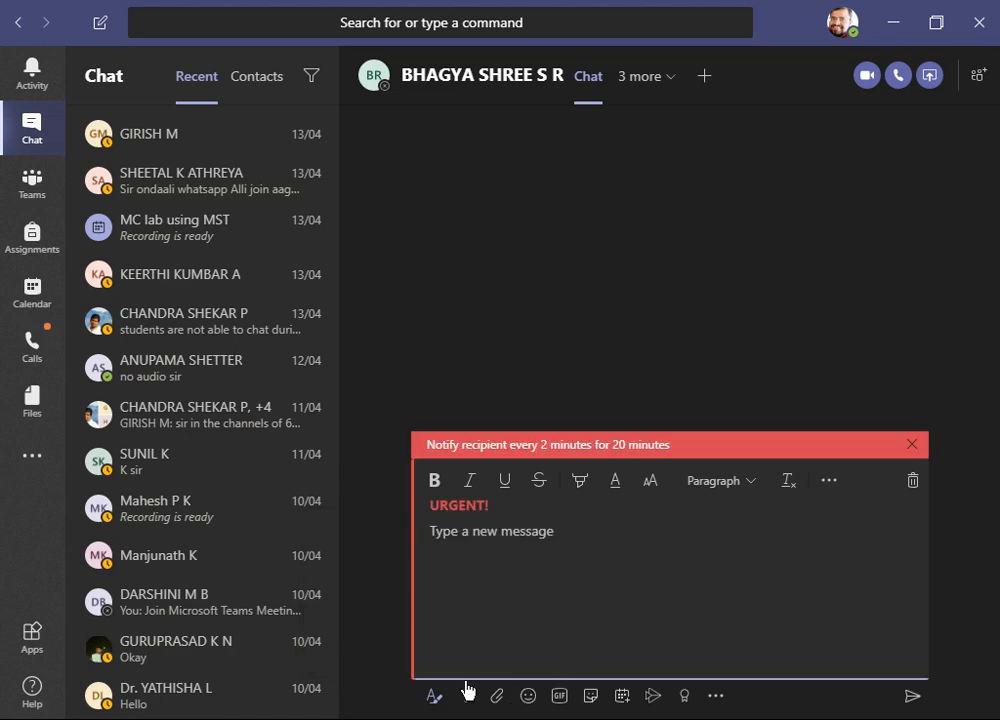
left_click(466, 695)
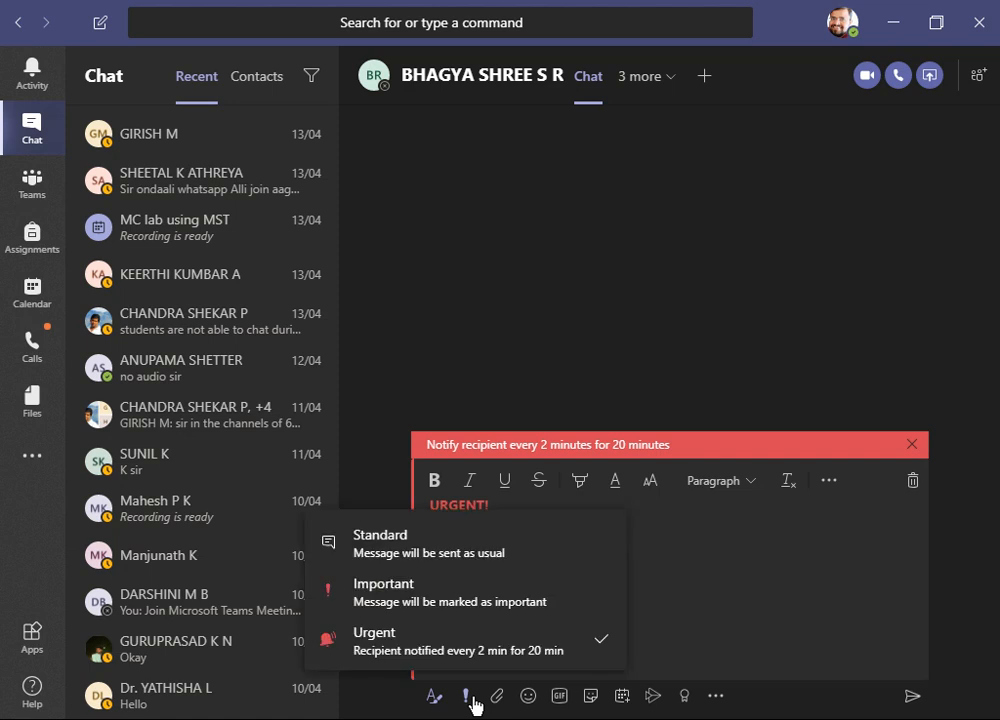
- Switch the message delivery option back to Standard and look at the file attachment options
left_click(525, 540)
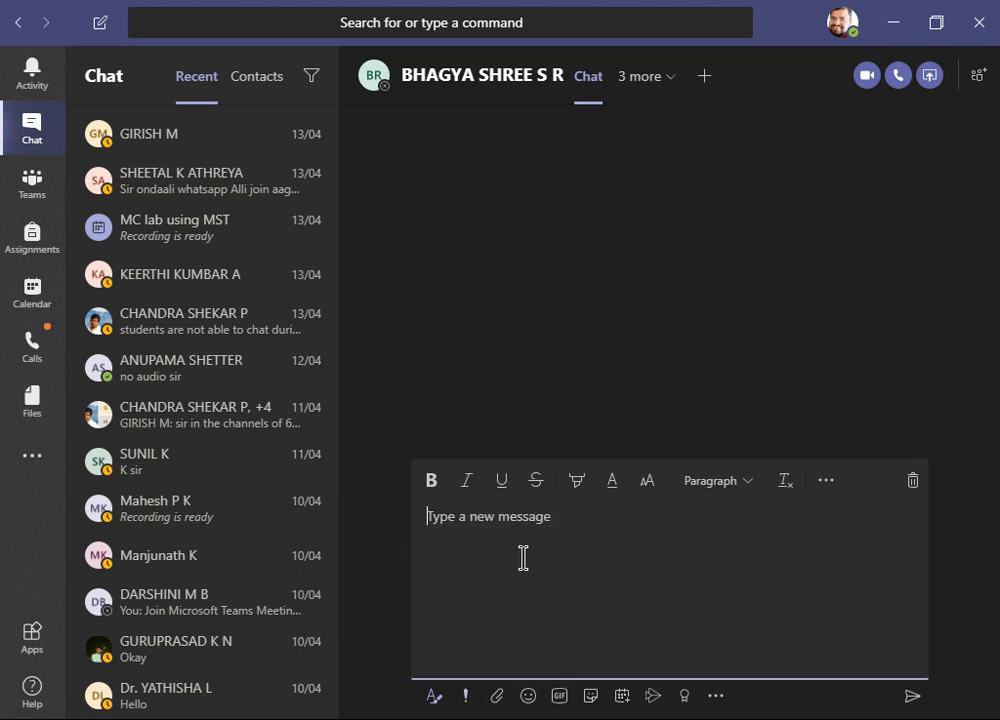
left_click(496, 697)
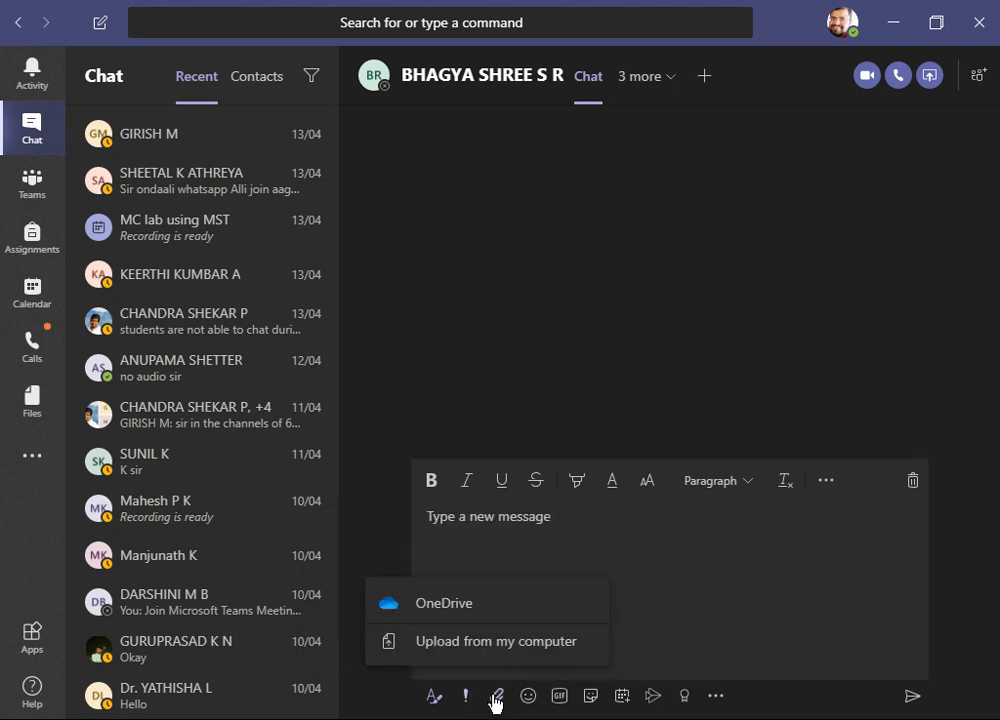
left_click(705, 650)
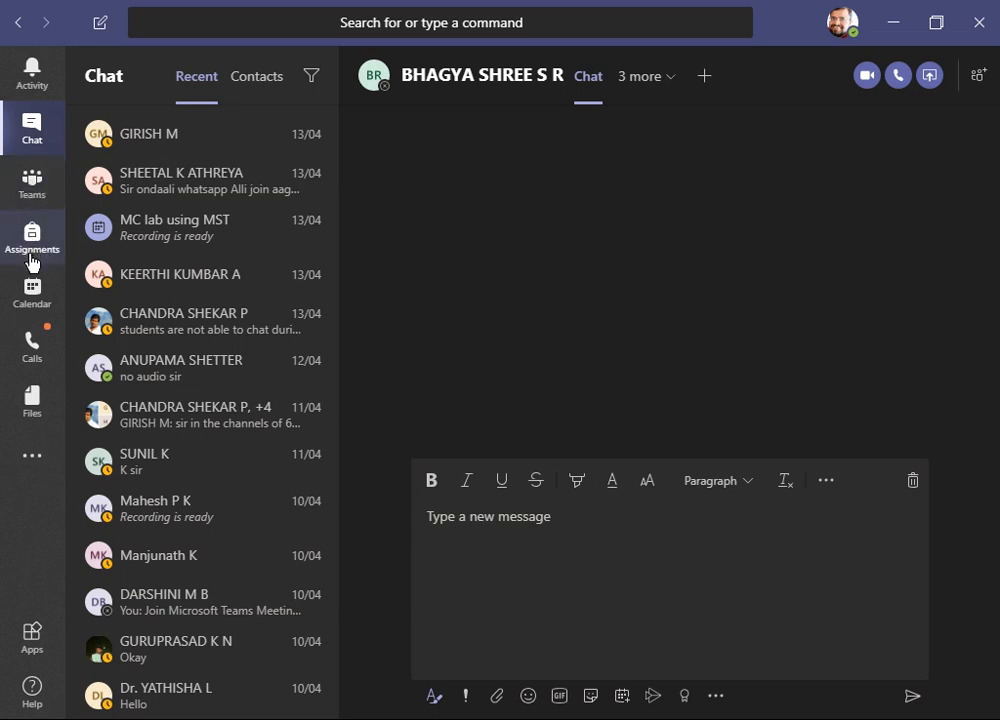
- Join the scheduled Demo Class meeting from the team channel with the camera off
left_click(33, 190)
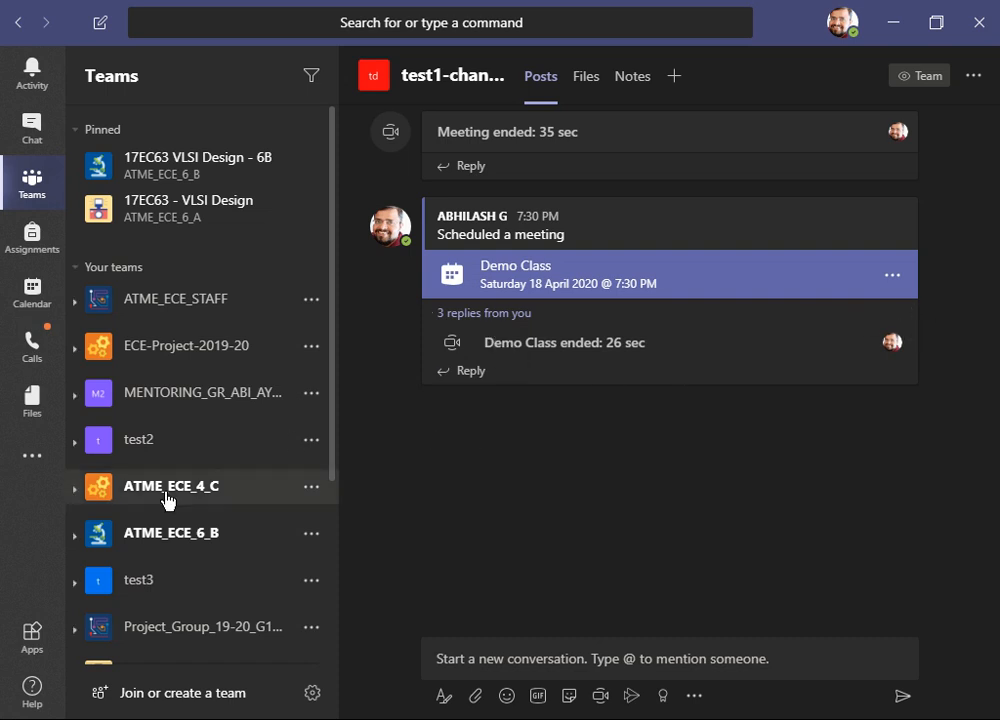
left_click(785, 275)
left_click(799, 80)
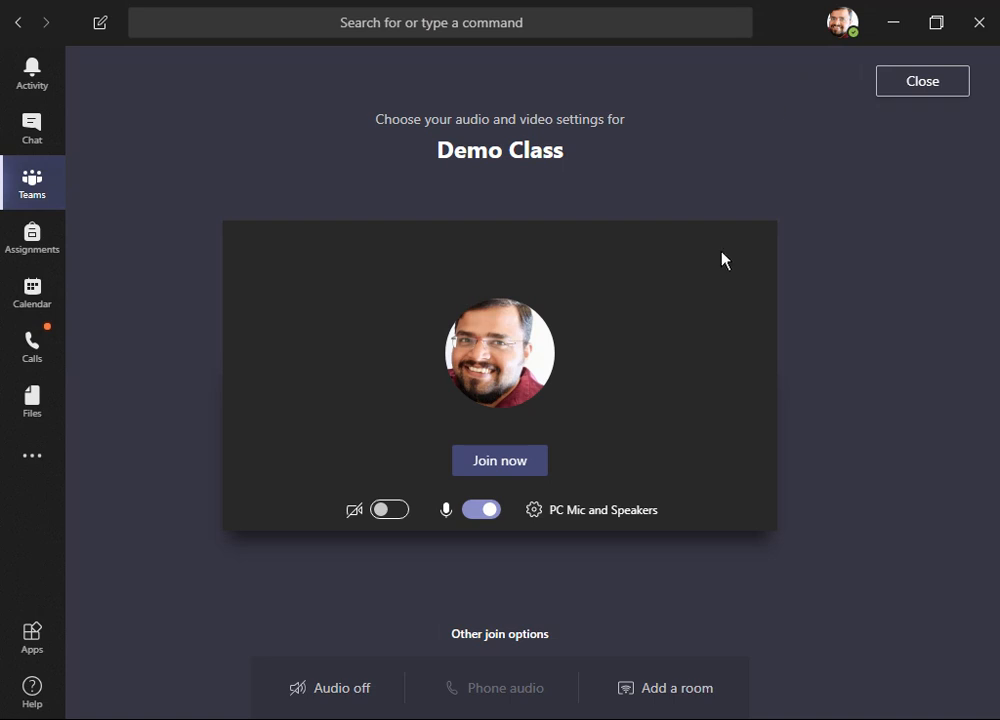
left_click(497, 461)
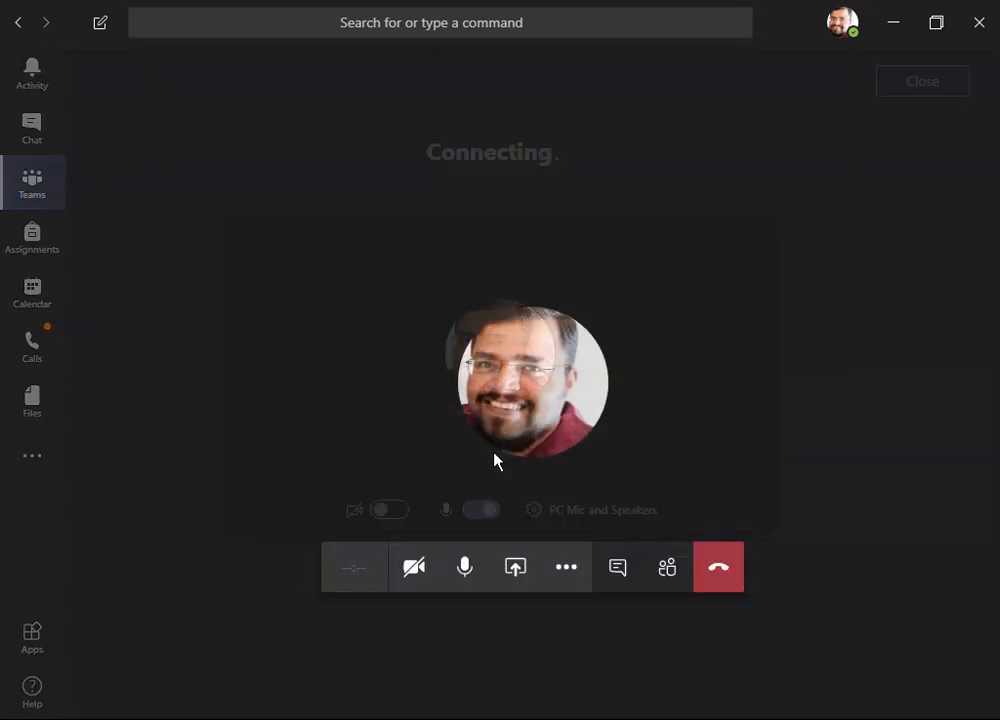
- Start recording the meeting
left_click(569, 568)
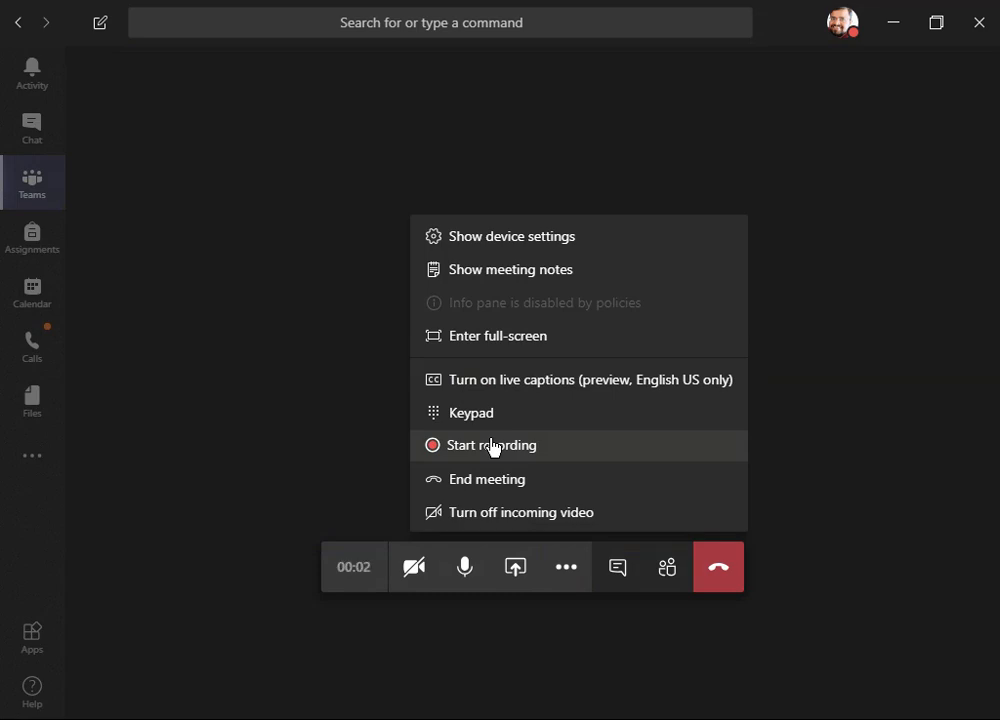
left_click(493, 447)
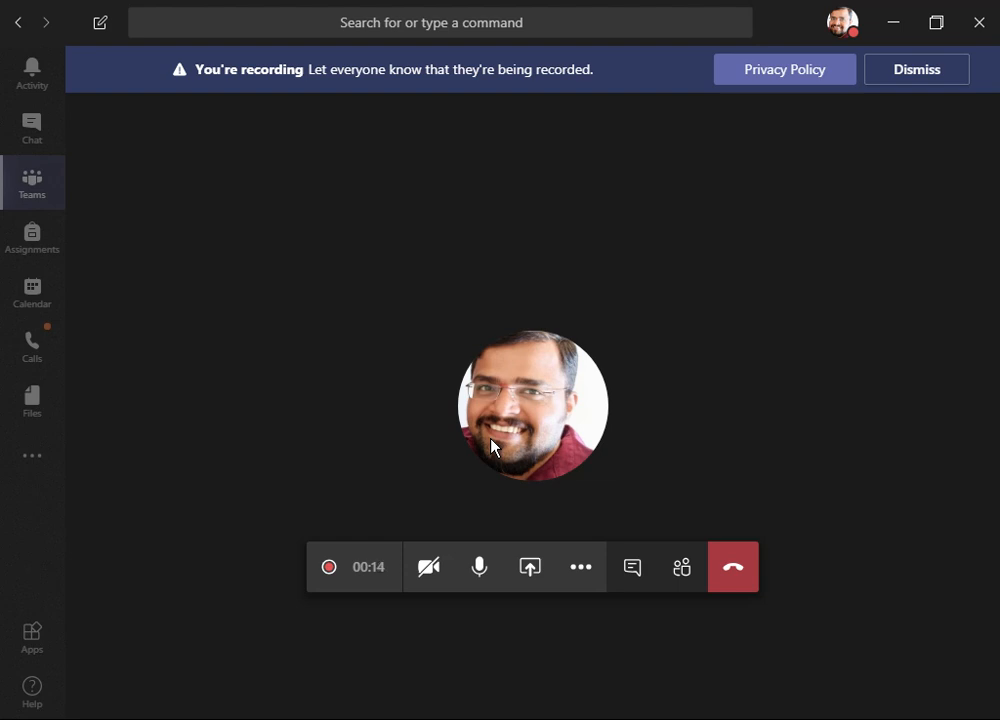
- End the meeting for everyone
left_click(585, 567)
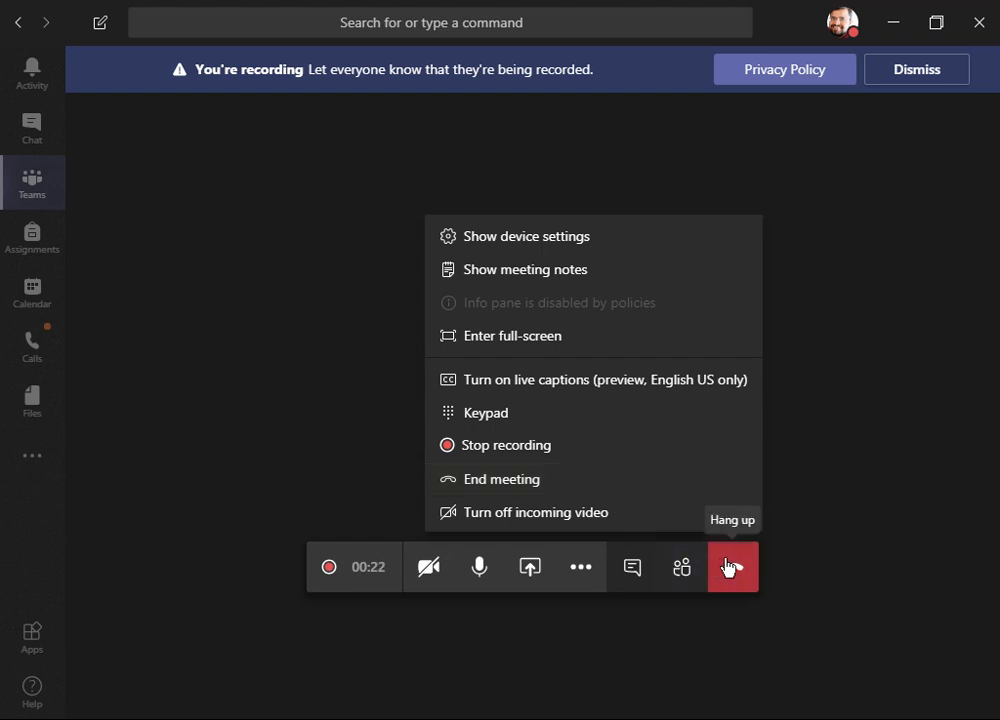
left_click(614, 488)
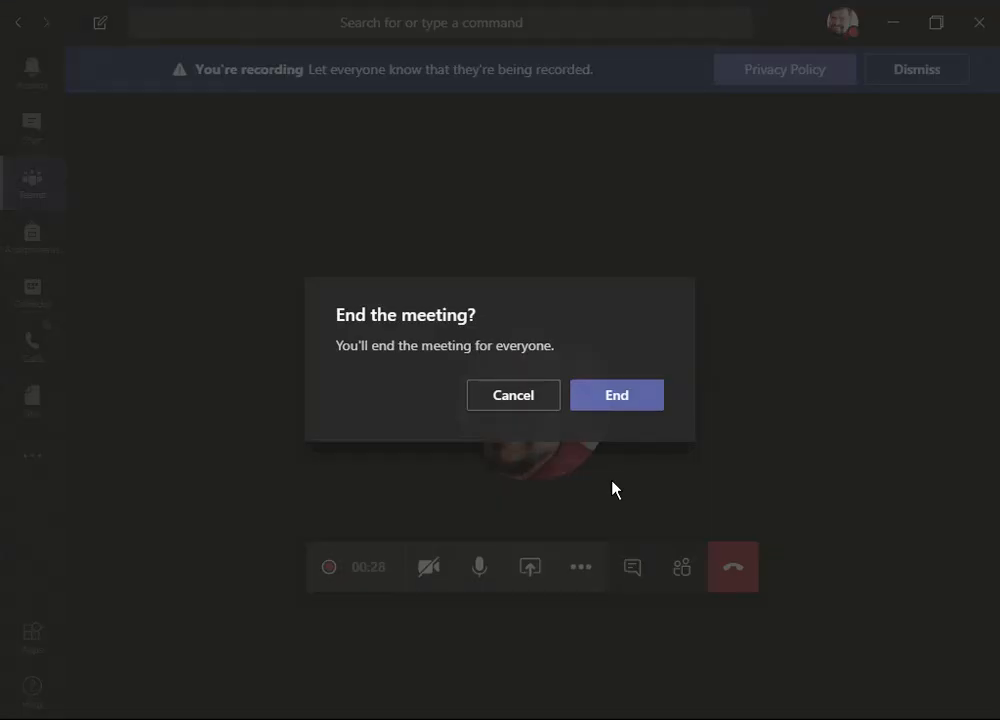
left_click(616, 395)
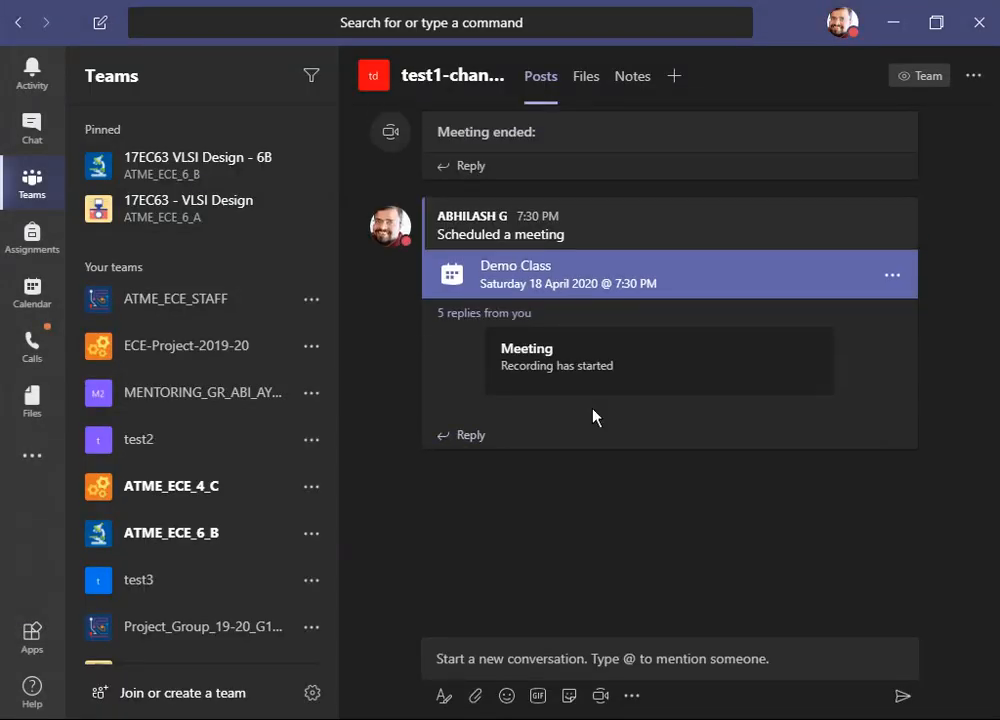
- Expand the meeting replies and open the Demo Class recording in Microsoft Stream
left_click(506, 322)
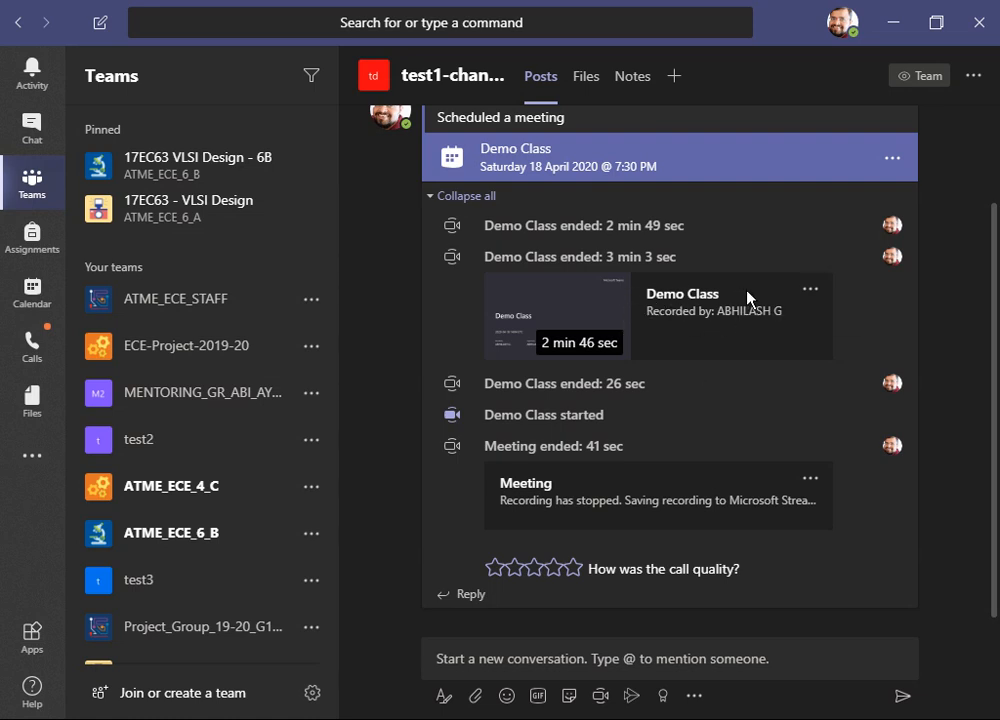
left_click(806, 292)
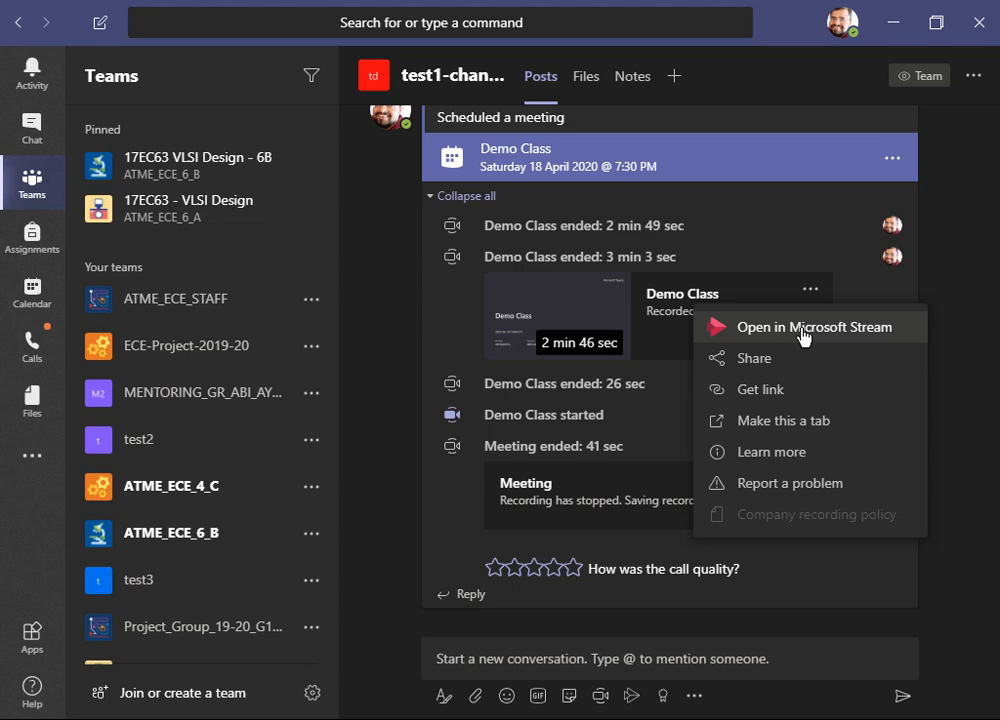
left_click(805, 330)
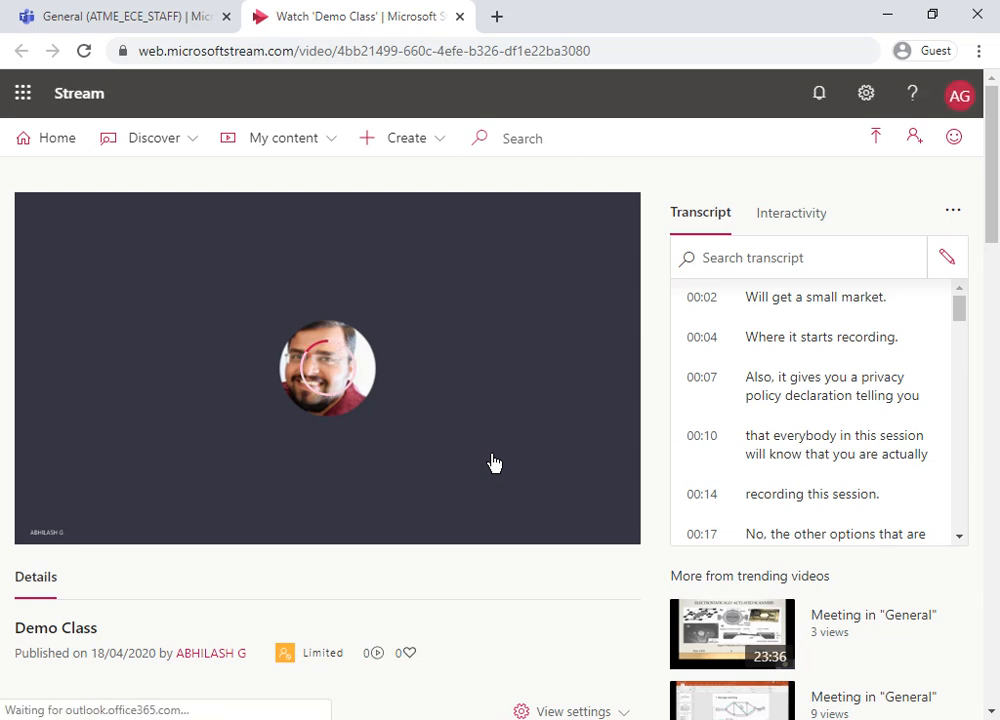
- Play the recording, seek to about 1:11, and close the Stream tab
left_click(342, 369)
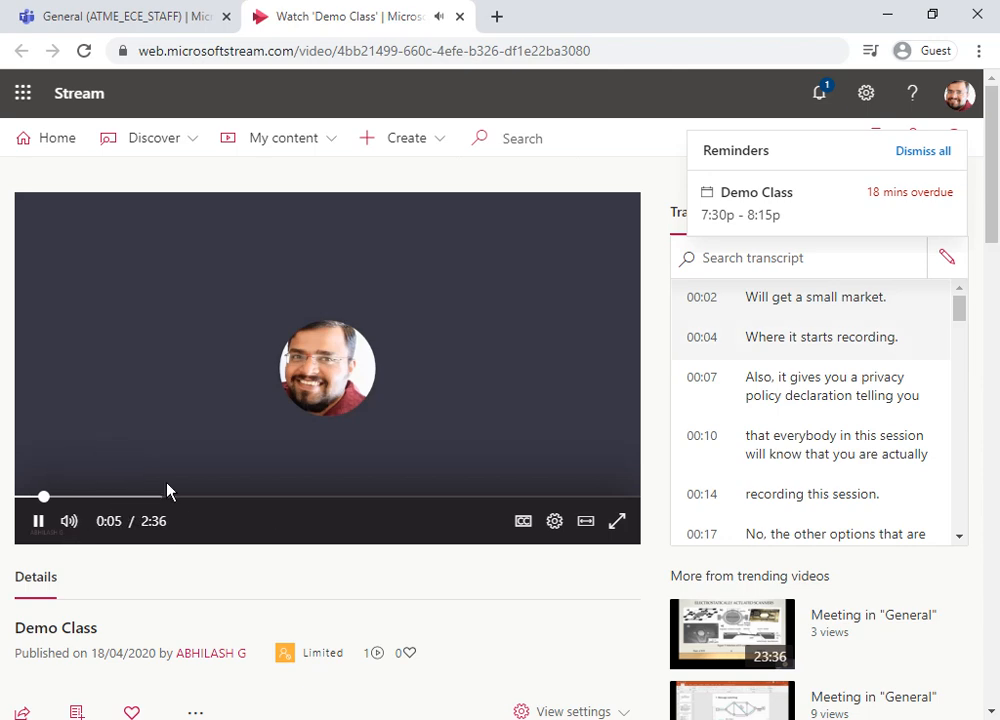
left_click_drag(85, 500, 305, 508)
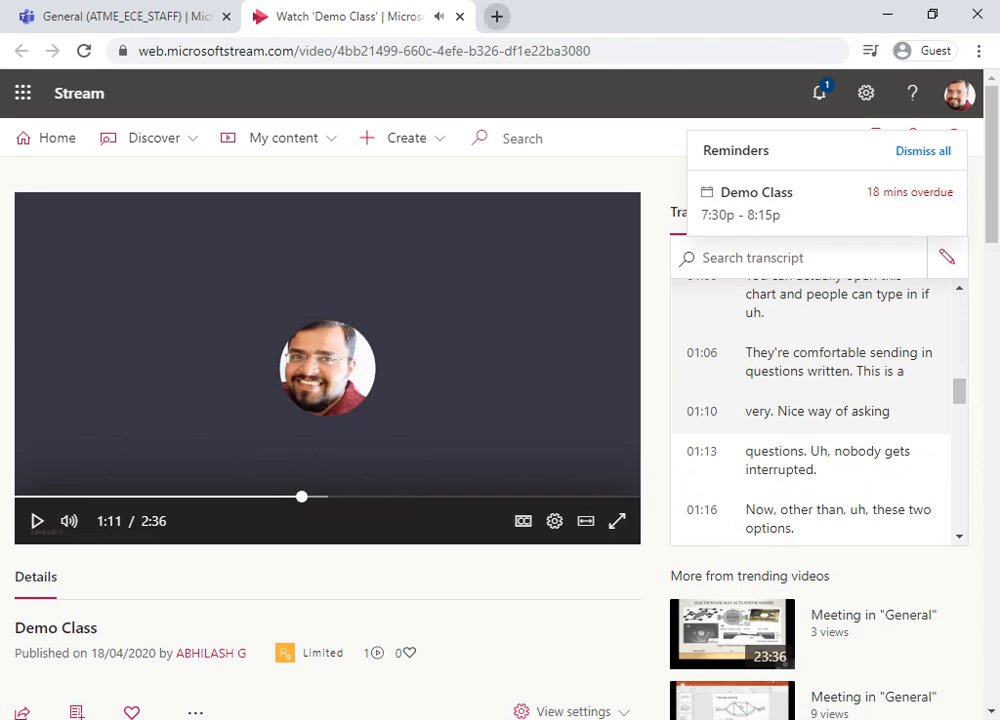
left_click(459, 17)
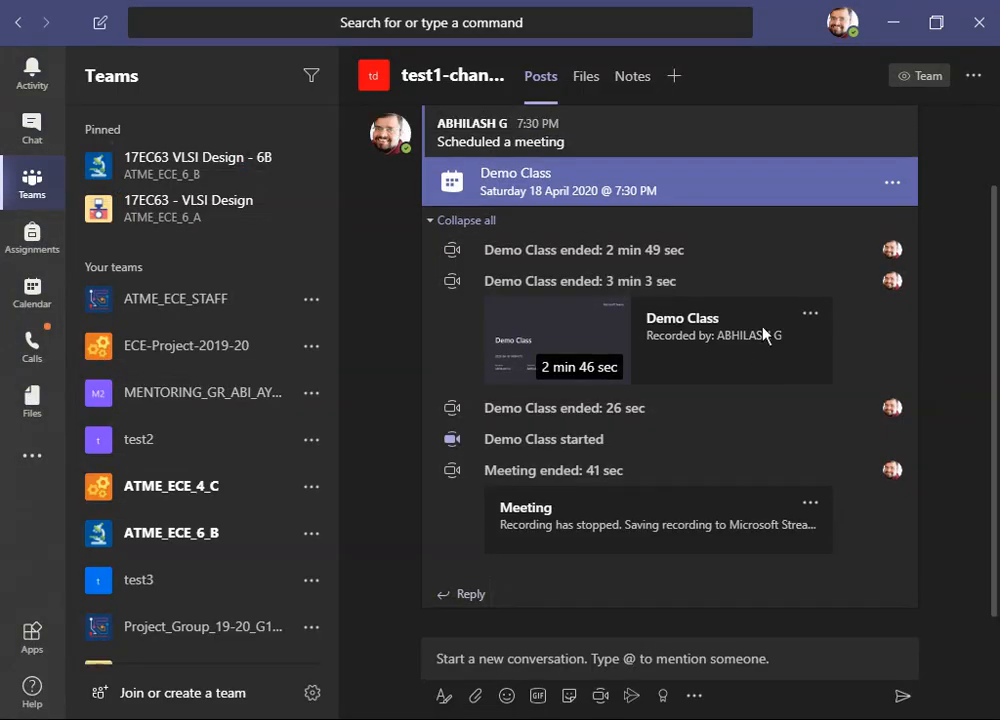
- Get the recording's Stream link and copy it
left_click(811, 315)
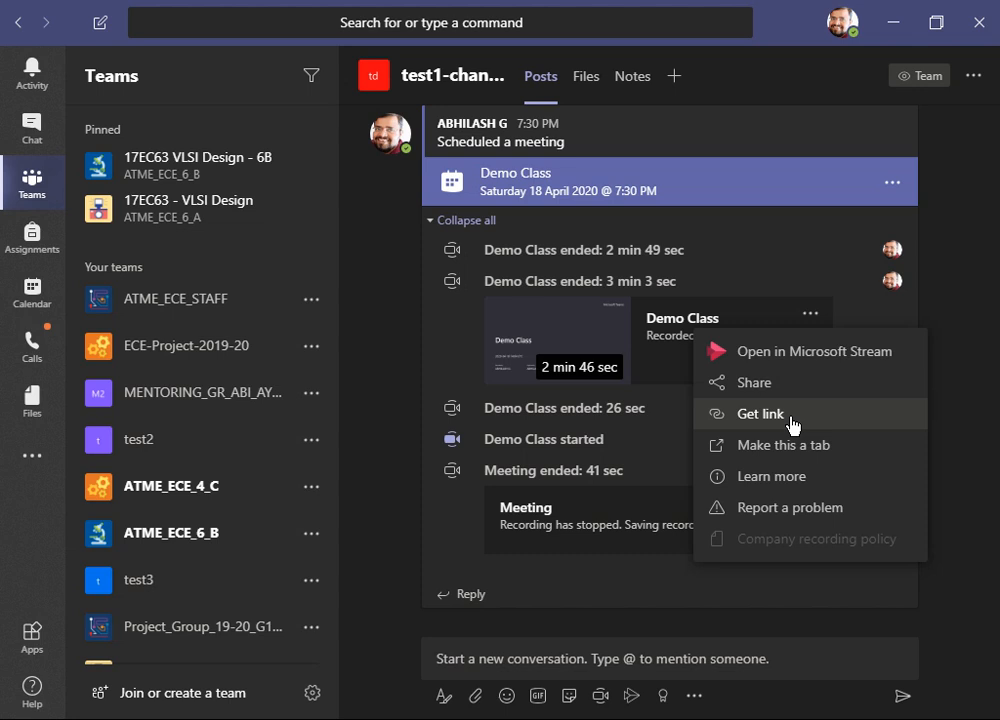
left_click(948, 338)
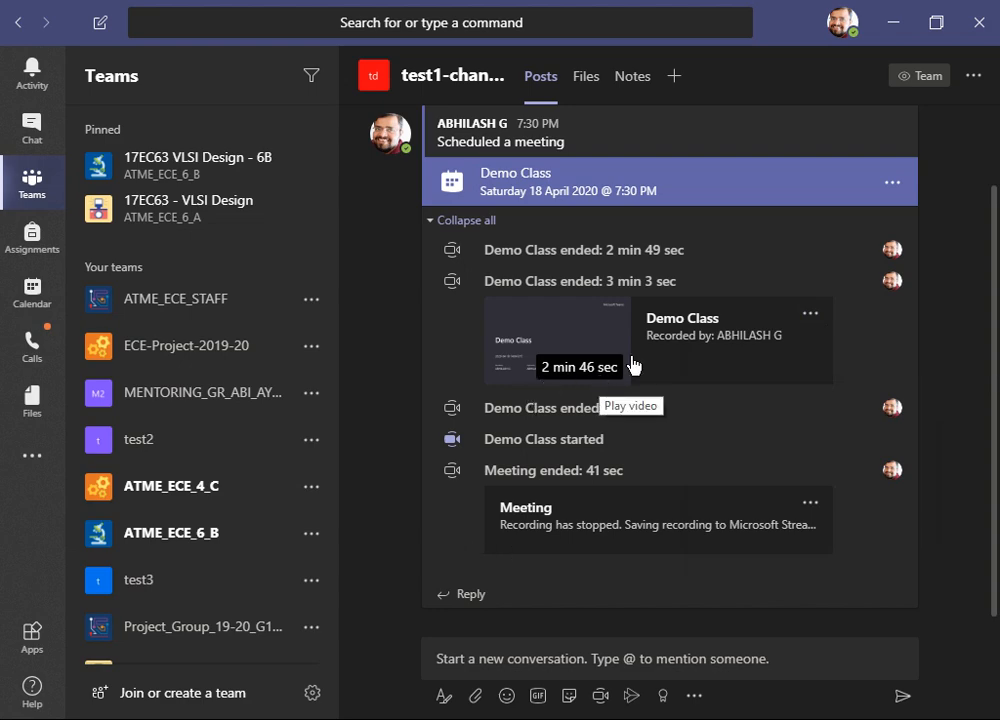
left_click(810, 314)
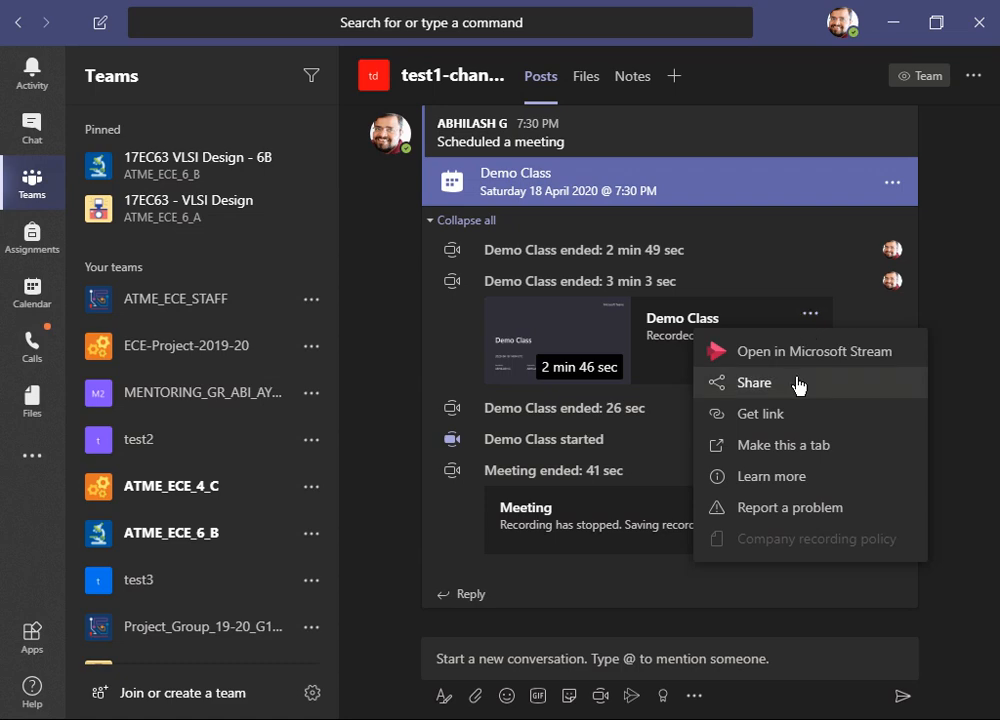
left_click(792, 416)
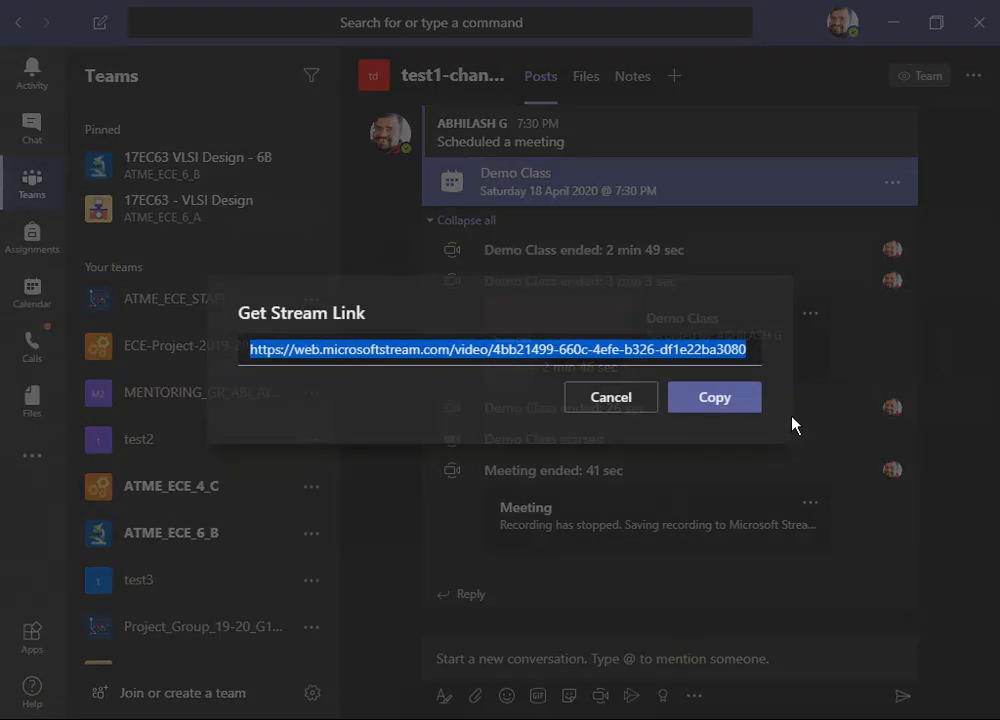
left_click(714, 397)
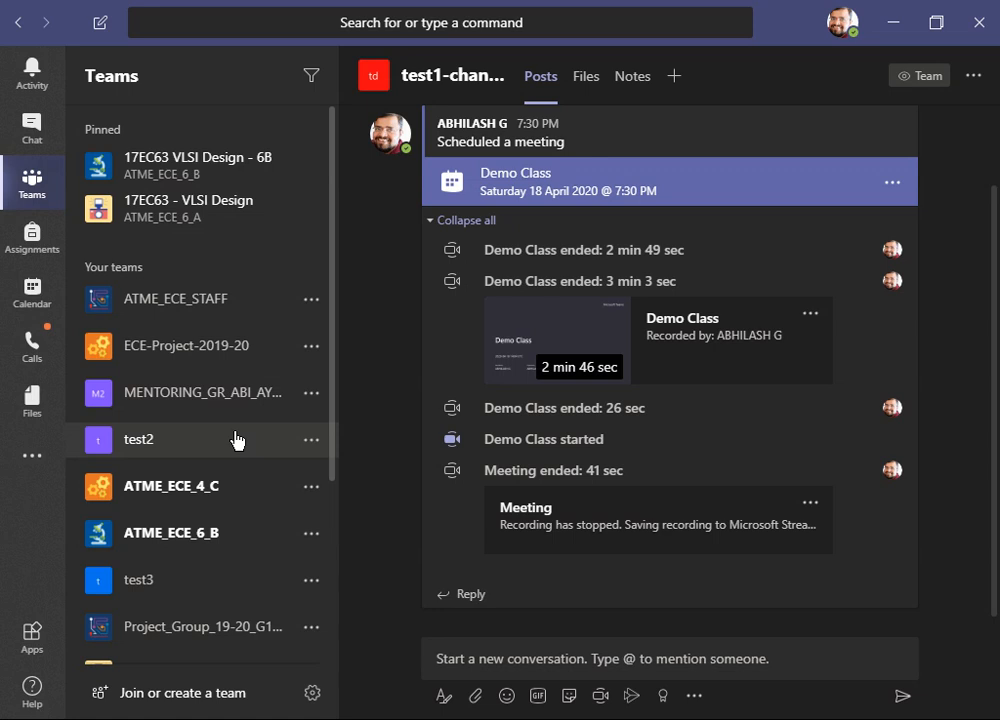
- Paste the recording link into the group chat with four members and send it
left_click(33, 125)
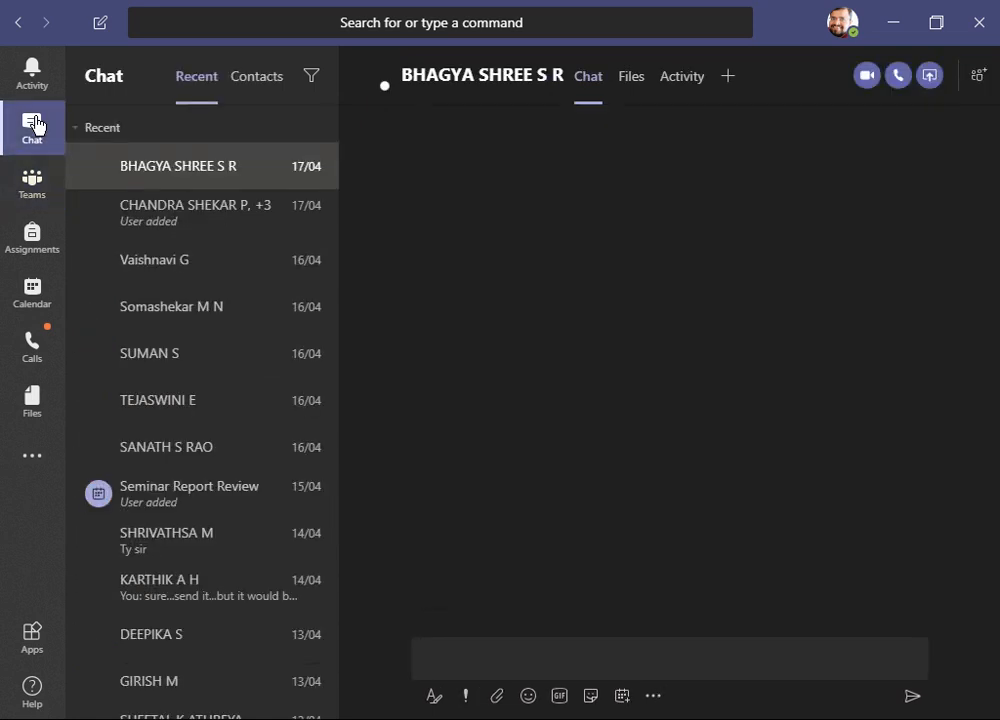
left_click(223, 222)
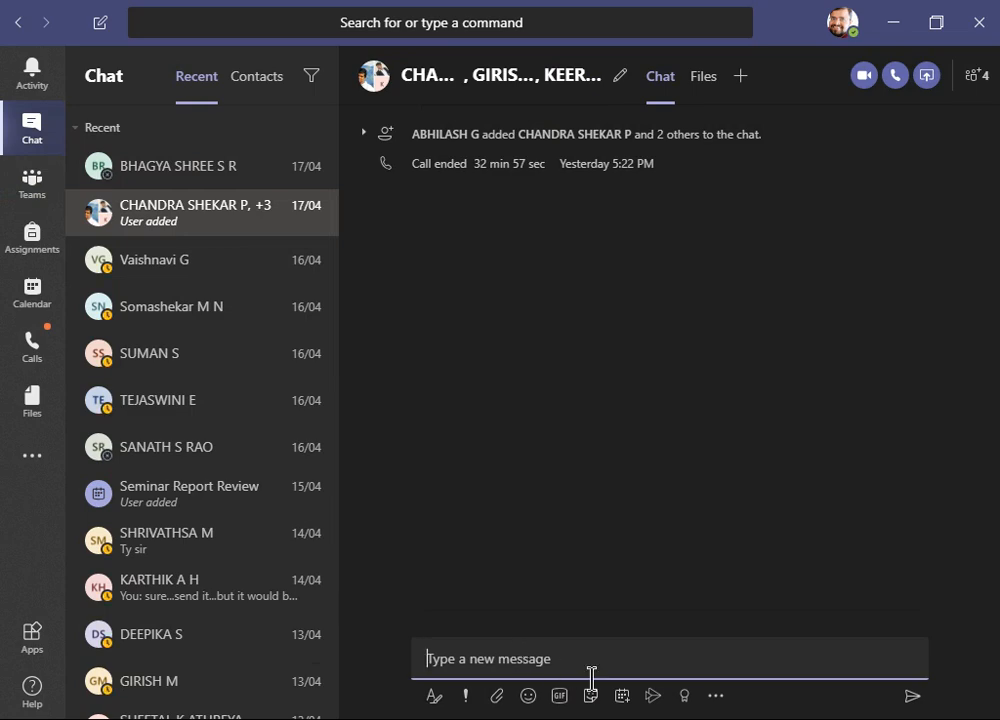
left_click(652, 697)
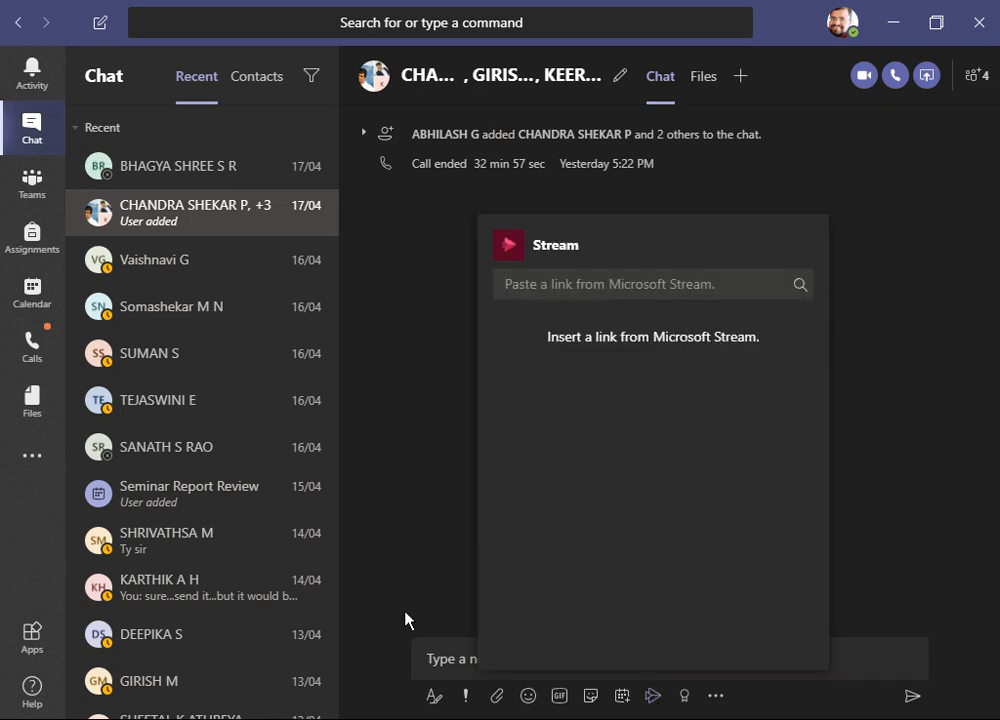
left_click(471, 648)
key("ctrl+v")
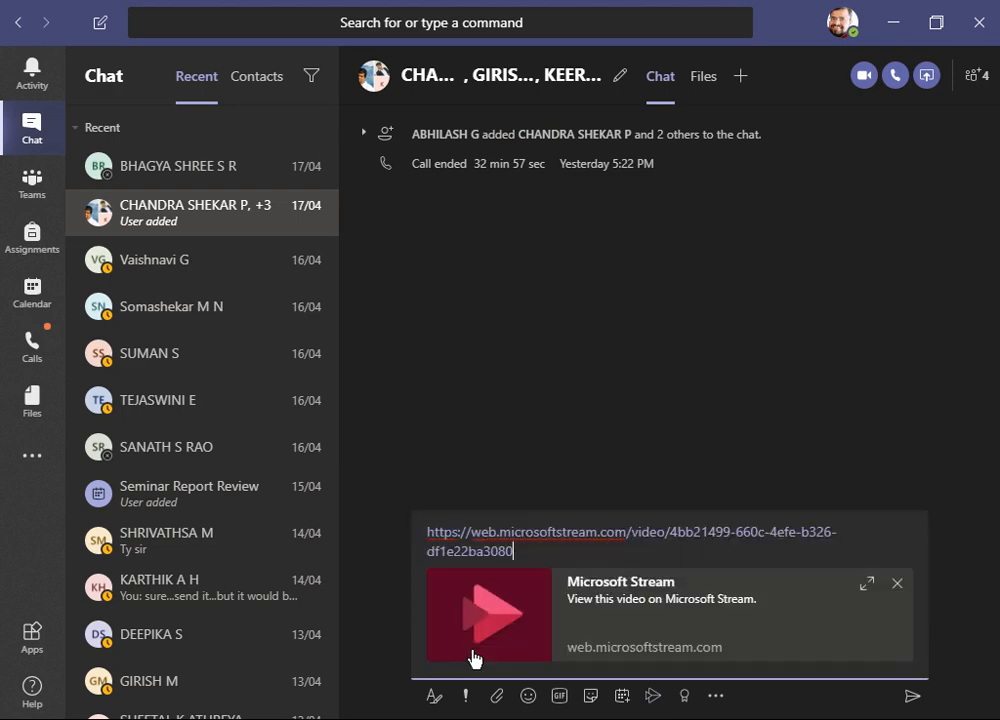
key("Return")
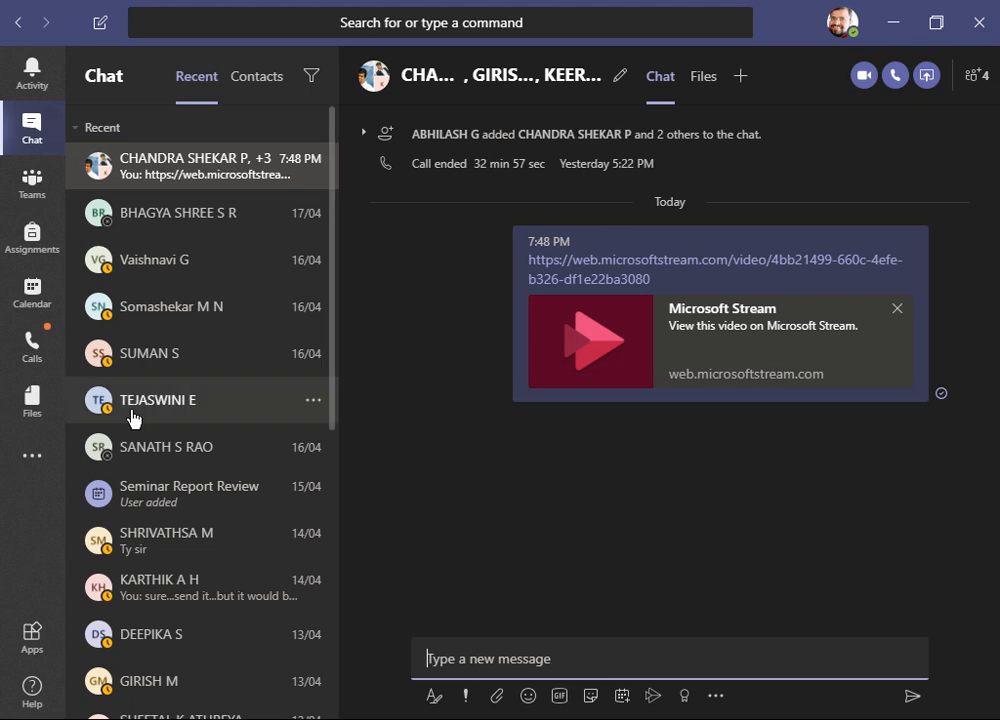
- View the group chat's participant list
mouse_move(838, 200)
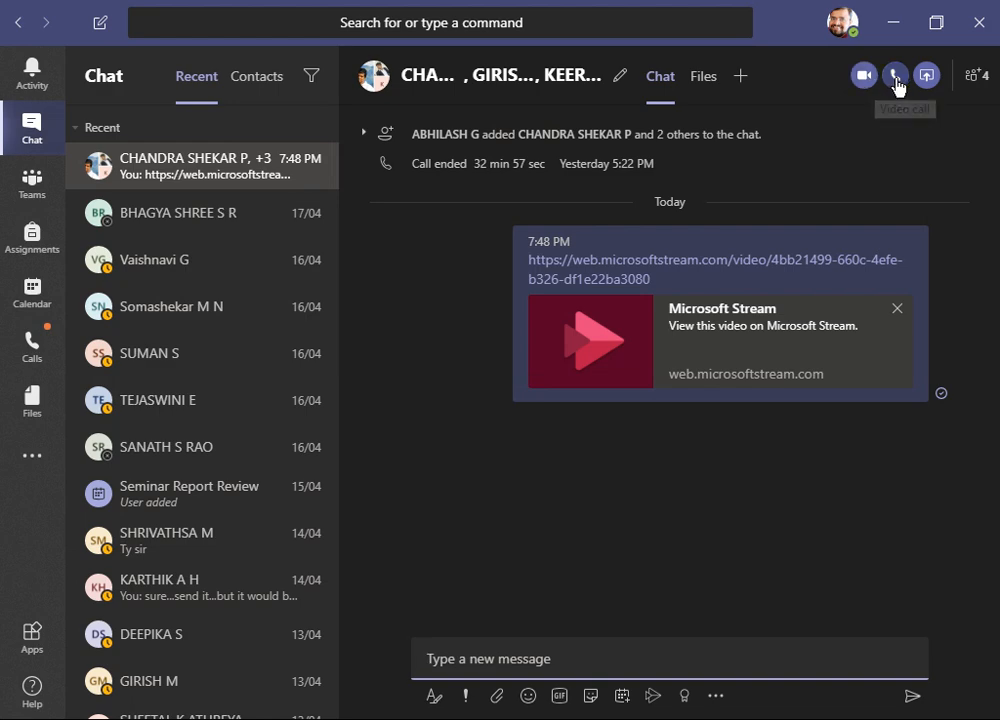
left_click(983, 86)
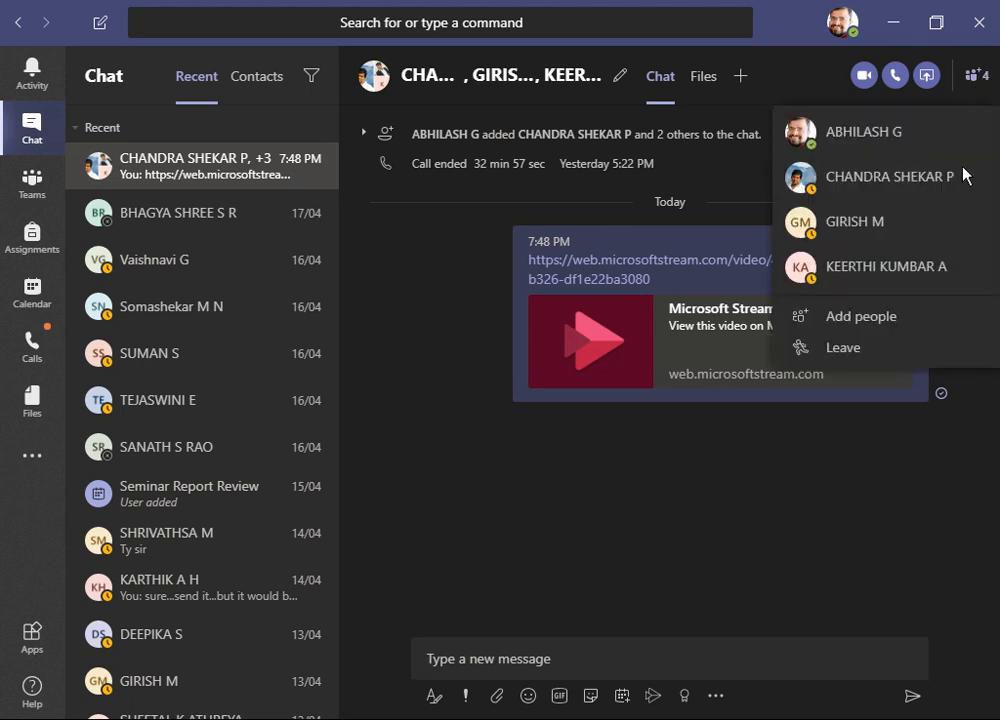
left_click(881, 456)
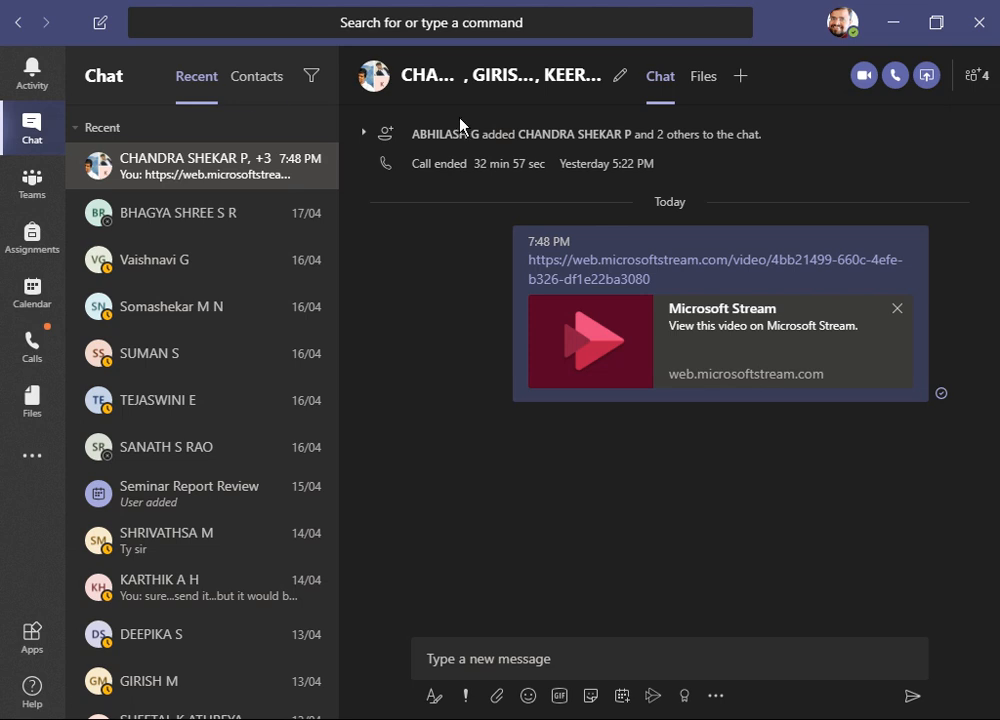
- Open the Assignments class chooser and return to the team channel
left_click(33, 190)
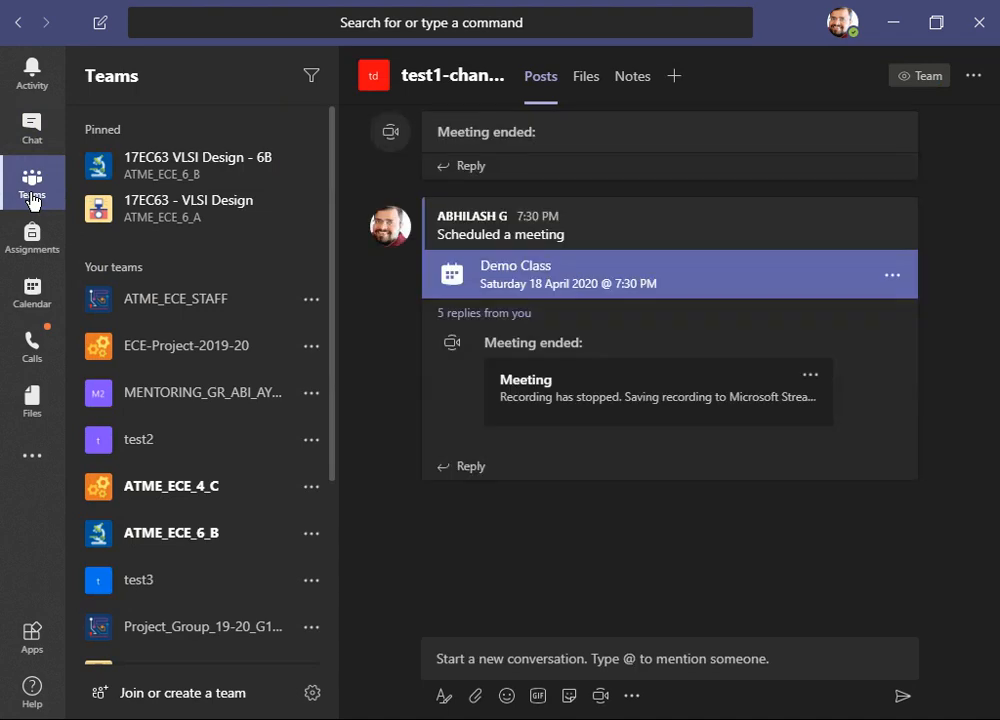
left_click(33, 252)
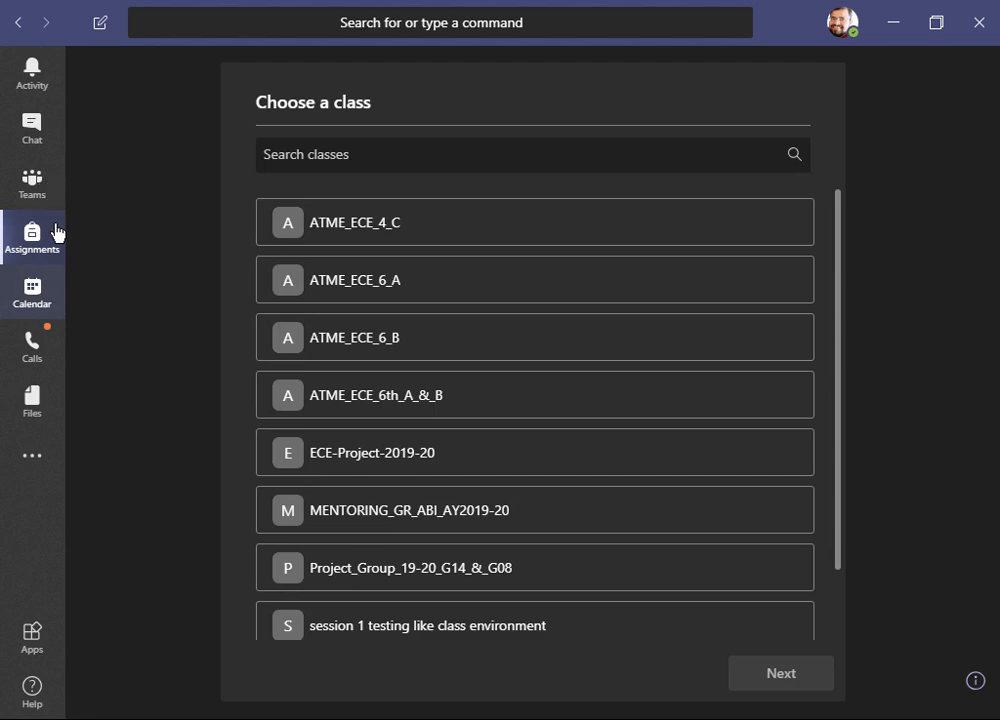
left_click(40, 192)
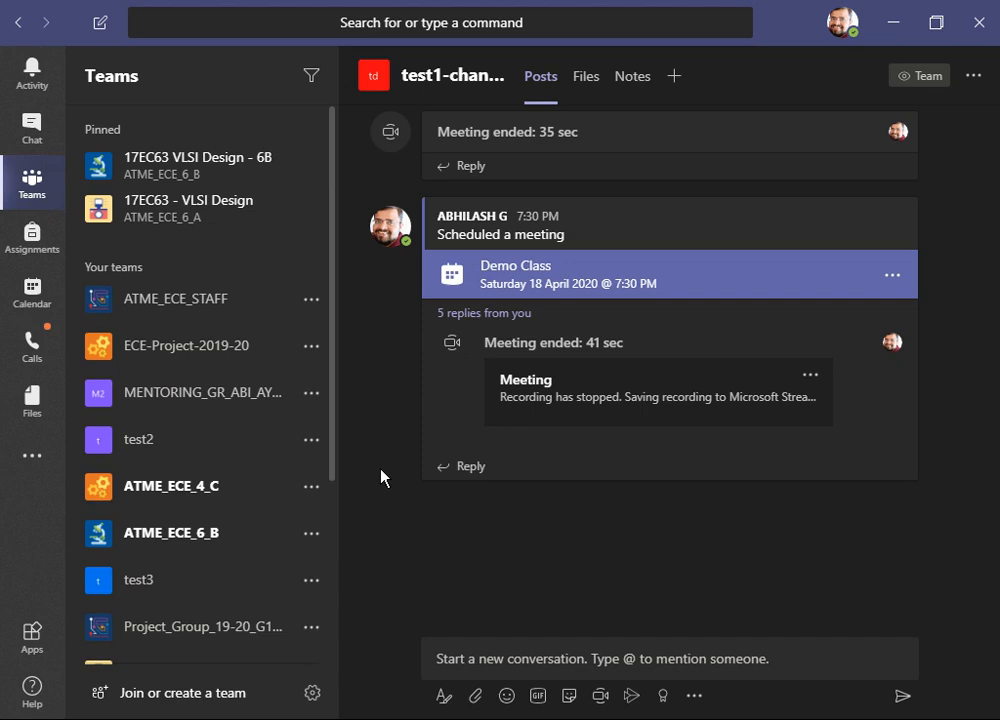
left_click_drag(330, 467, 350, 363)
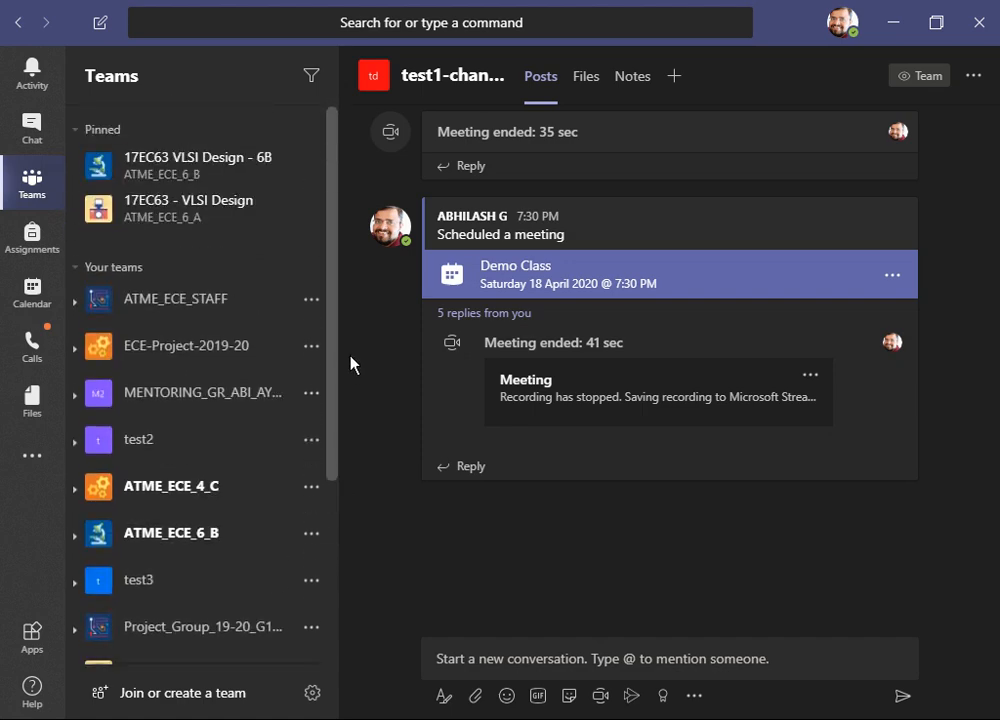